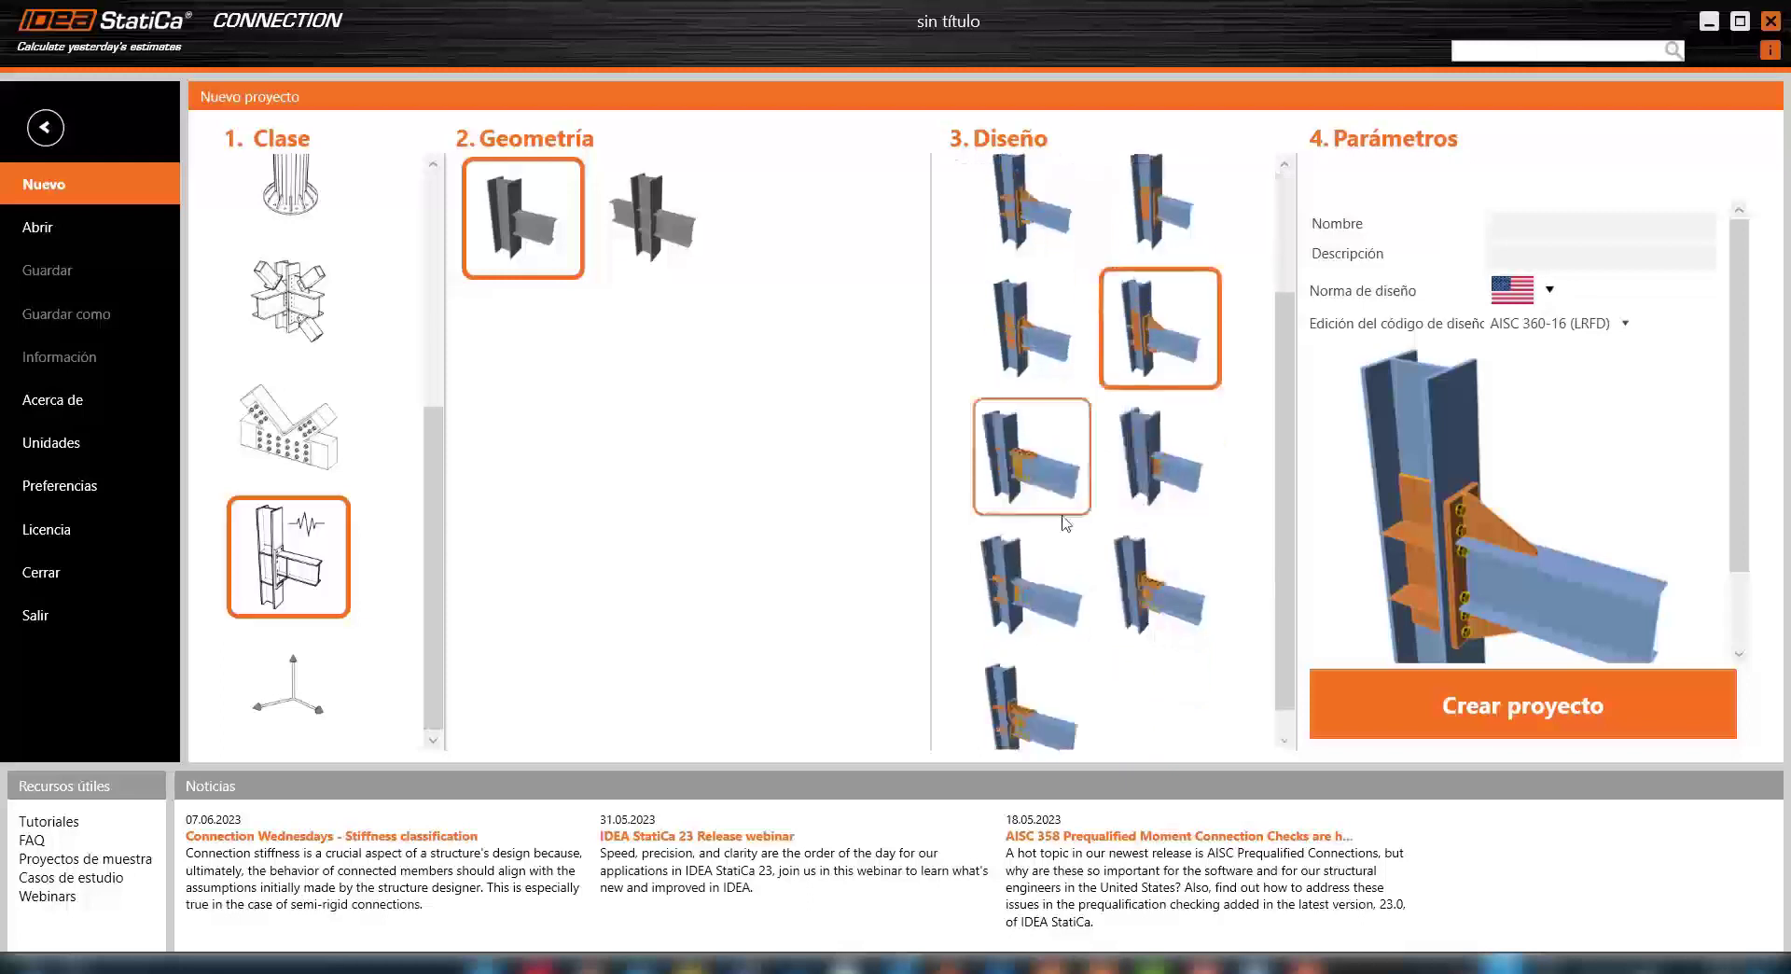
# Step: Create a new project from the prequalified beam-to-column design with a reduced beam section (RBS) and stiffened column
pyautogui.click(1077, 543)
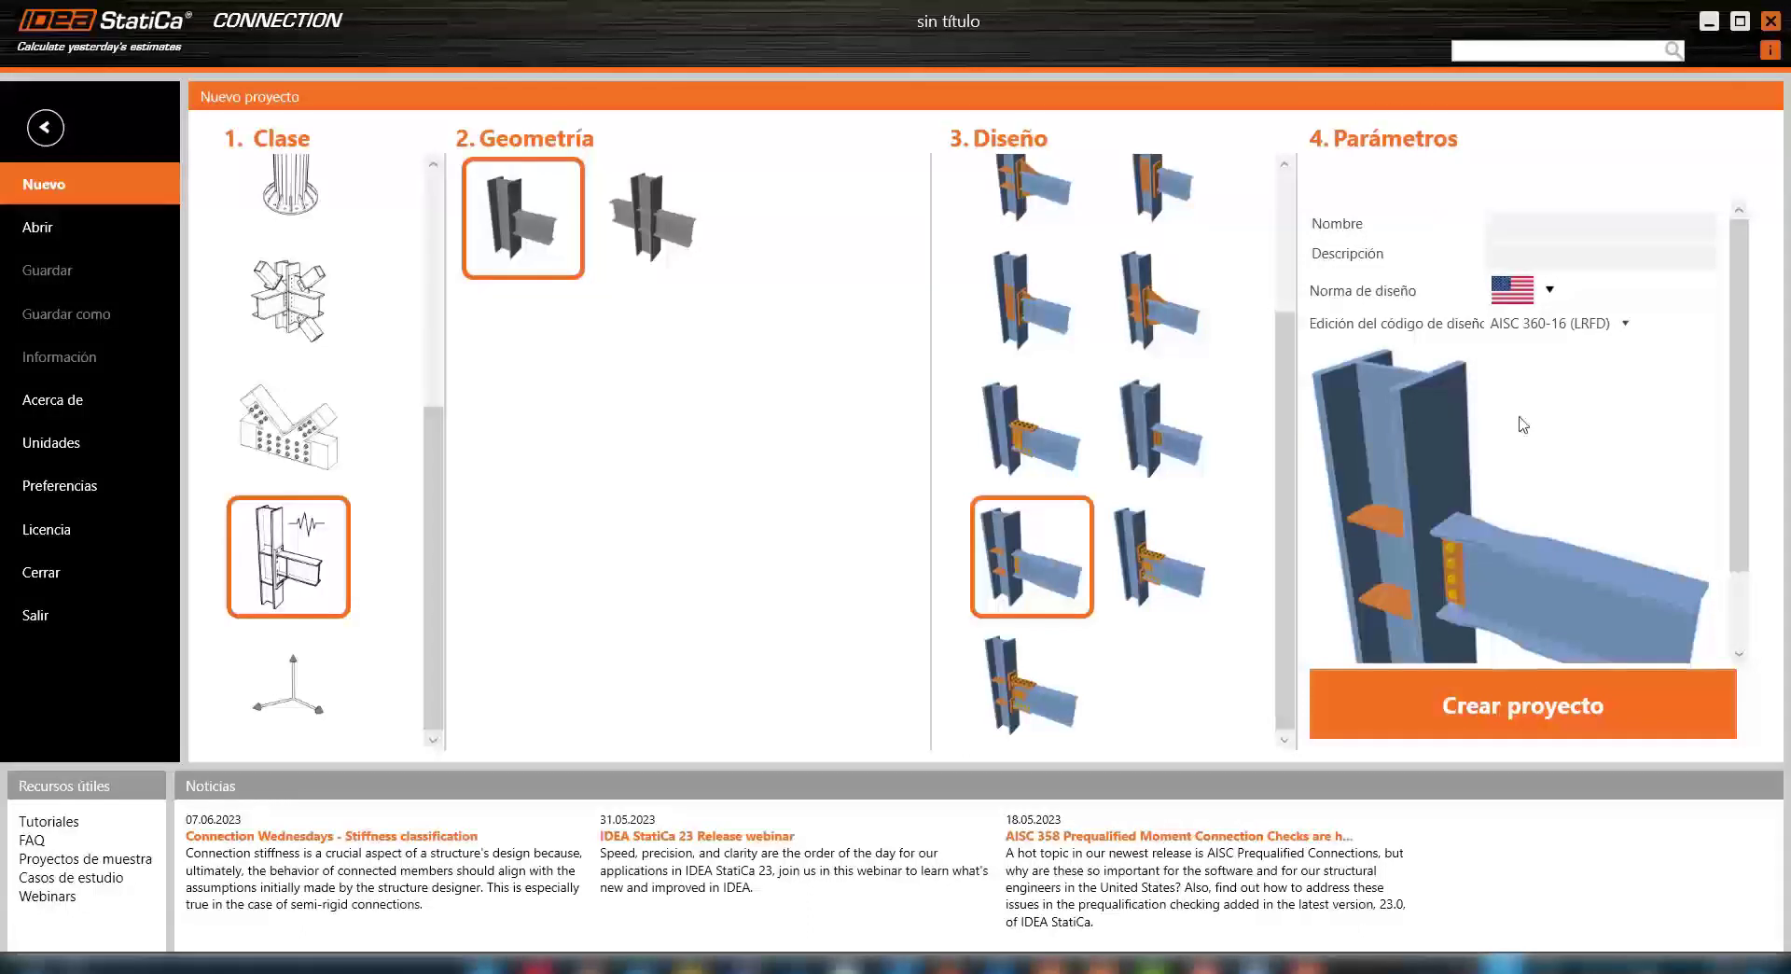
pyautogui.click(1454, 707)
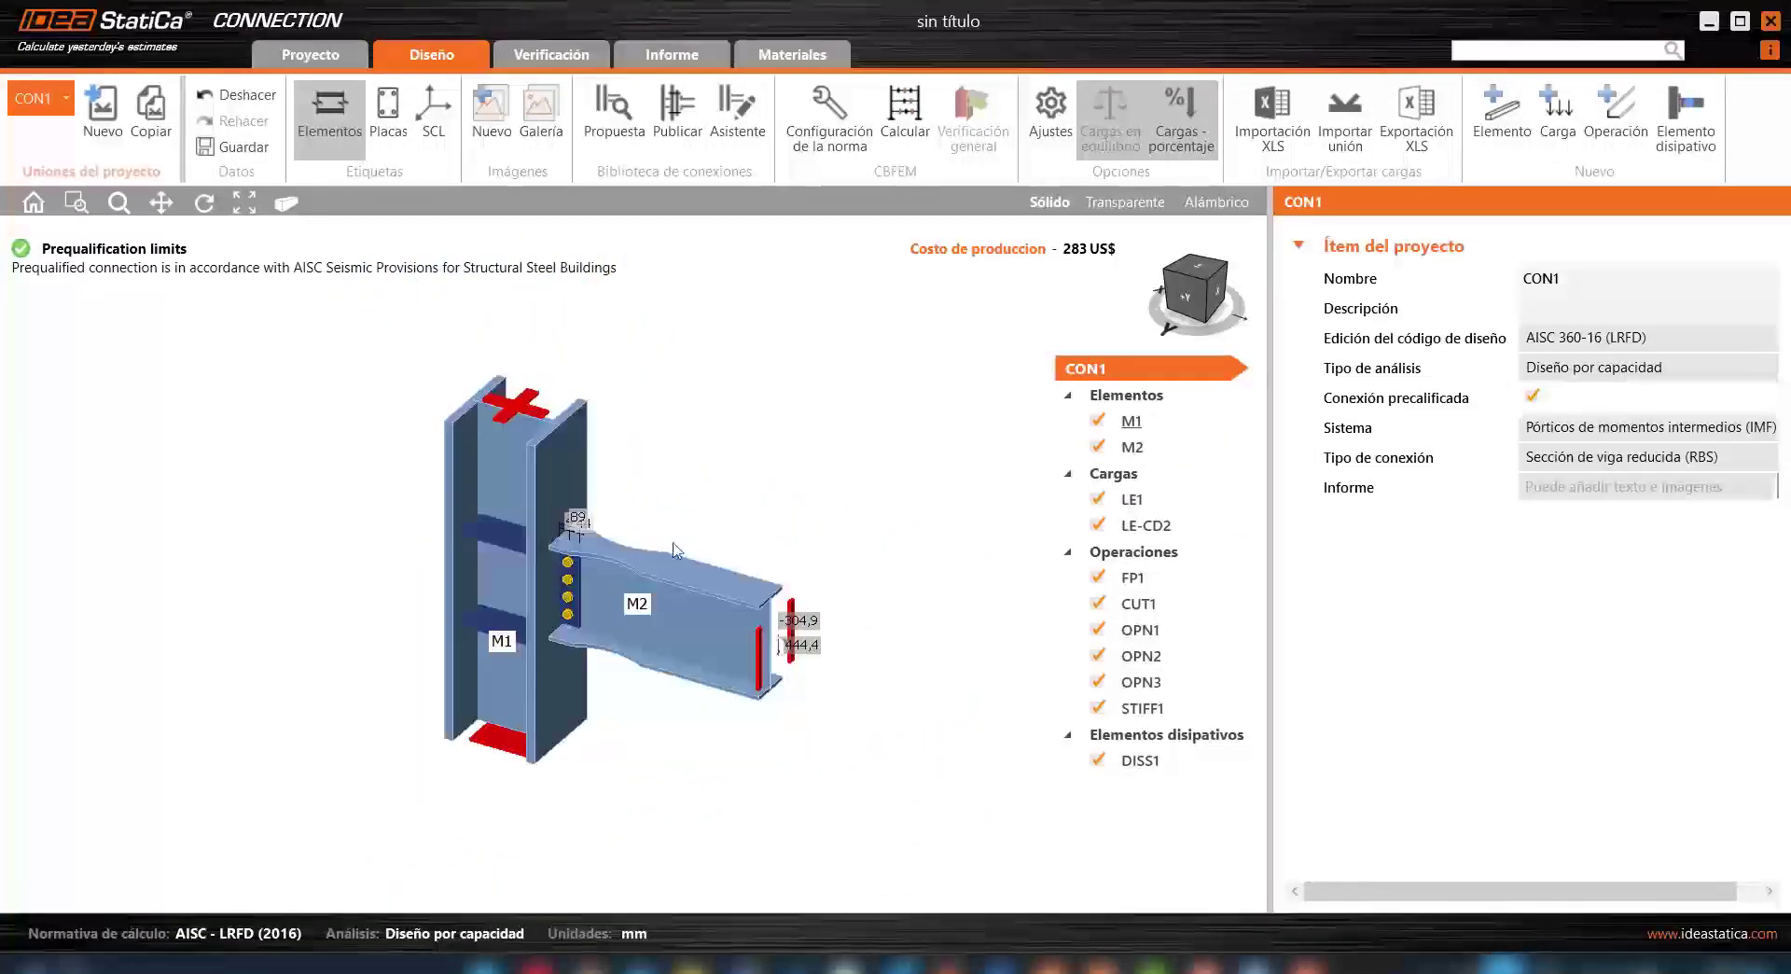
pyautogui.scroll(2, 438, 504)
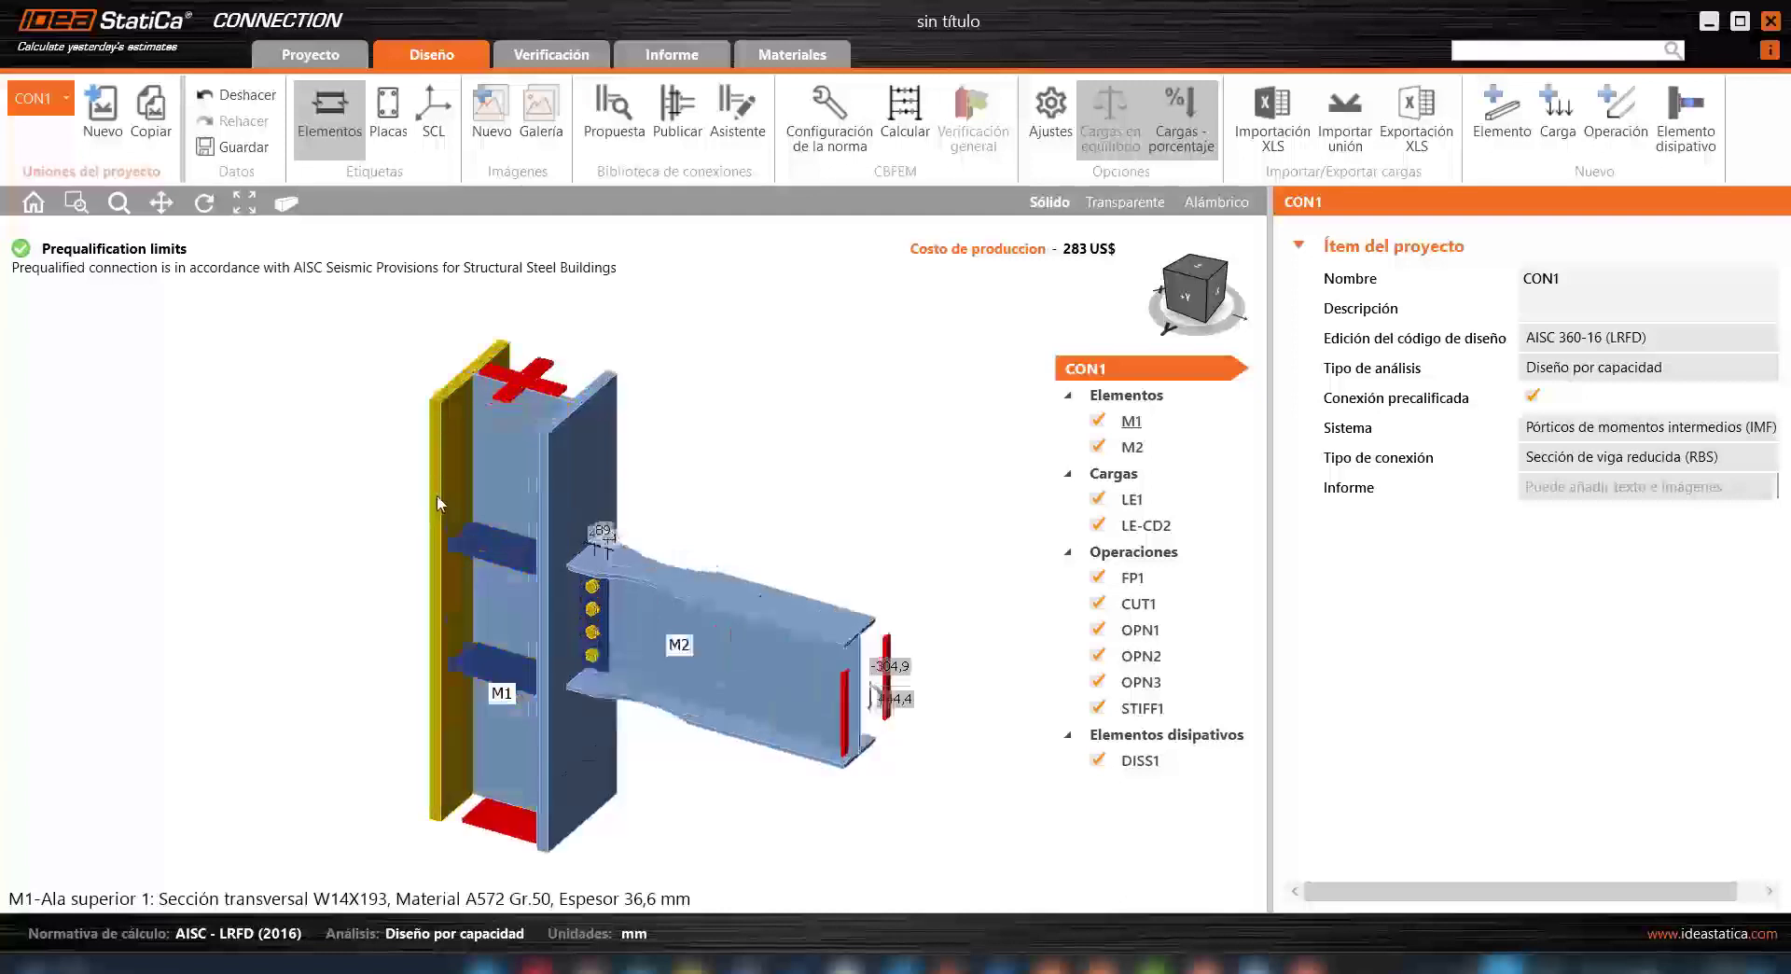
pyautogui.moveTo(474, 502); pyautogui.dragTo(582, 496, button='middle')
pyautogui.moveTo(676, 451); pyautogui.dragTo(604, 457, button='middle')
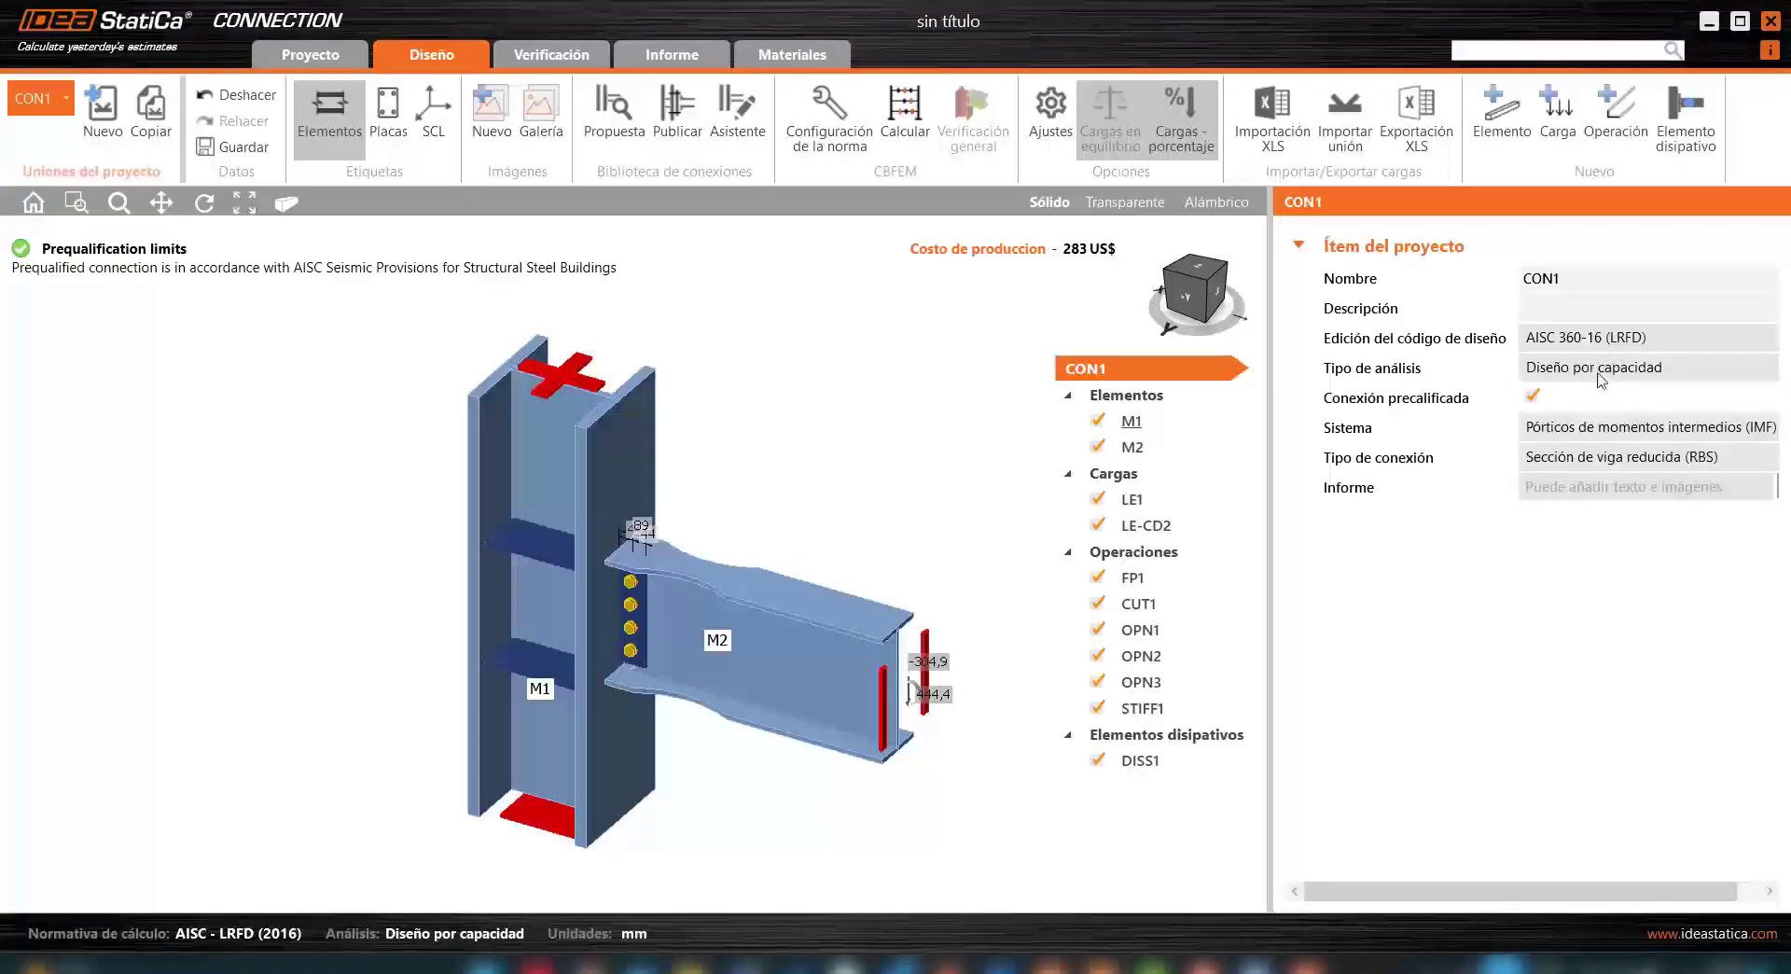
# Step: Examine CON1's analysis type, prequalified connection setting and the available moment frame systems
pyautogui.click(1653, 372)
pyautogui.click(1618, 436)
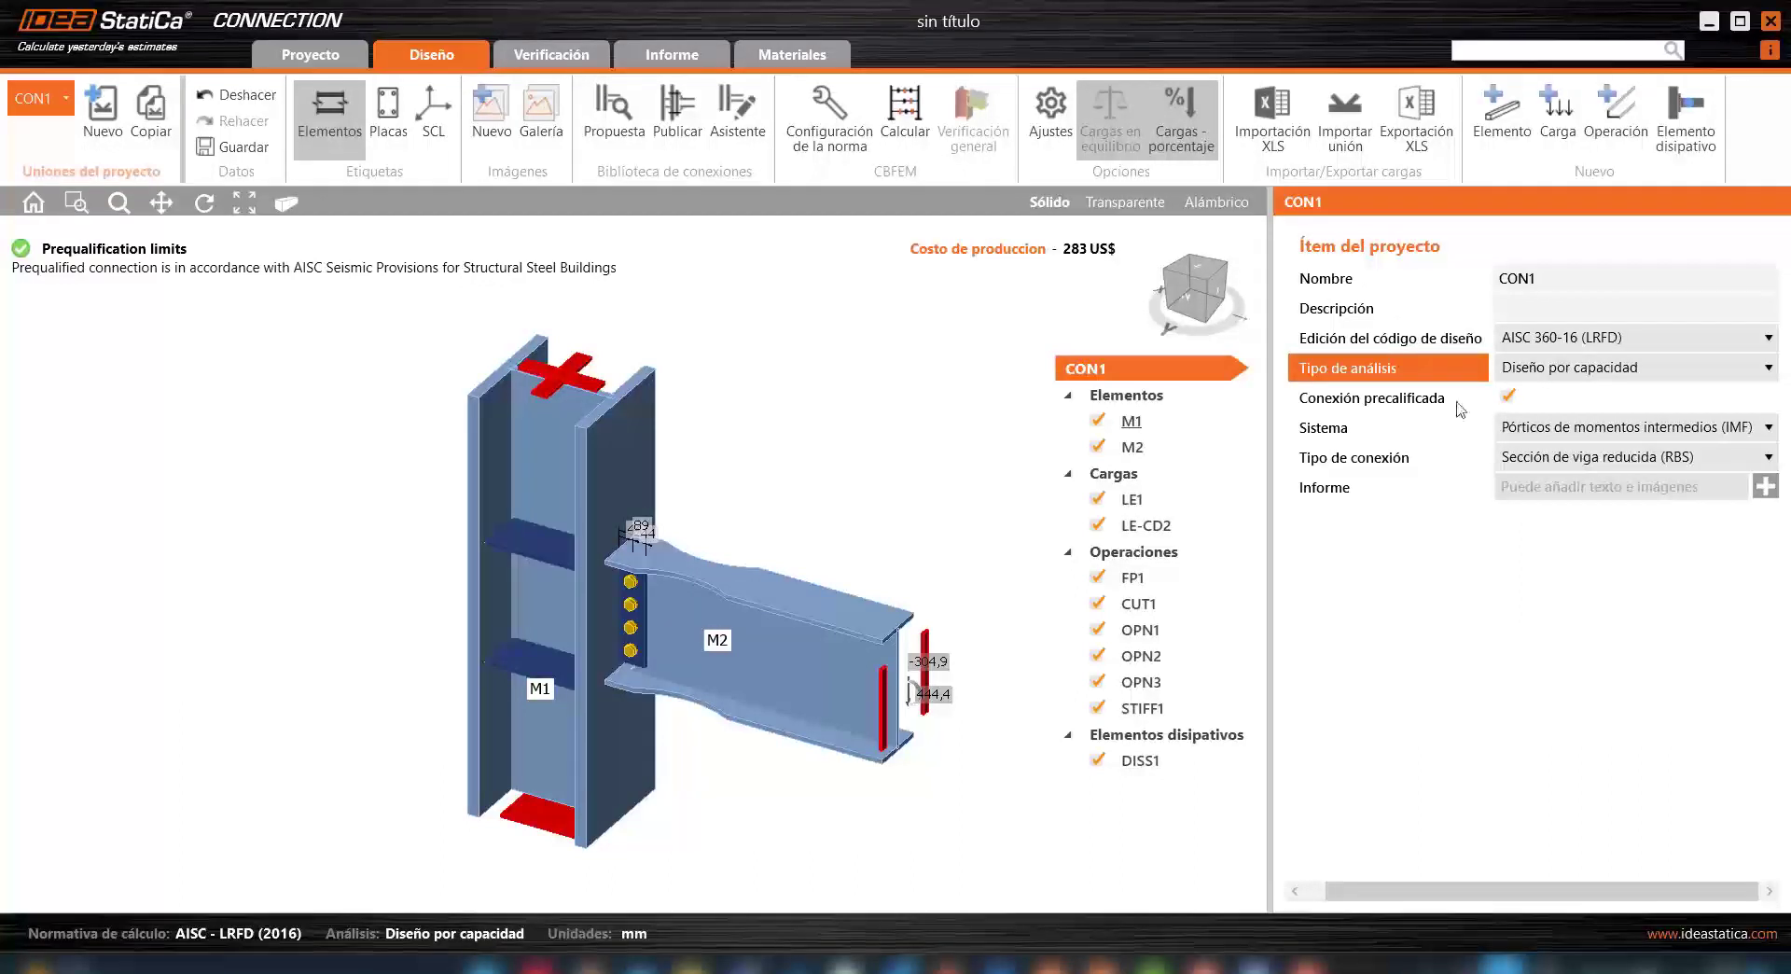
pyautogui.click(1423, 403)
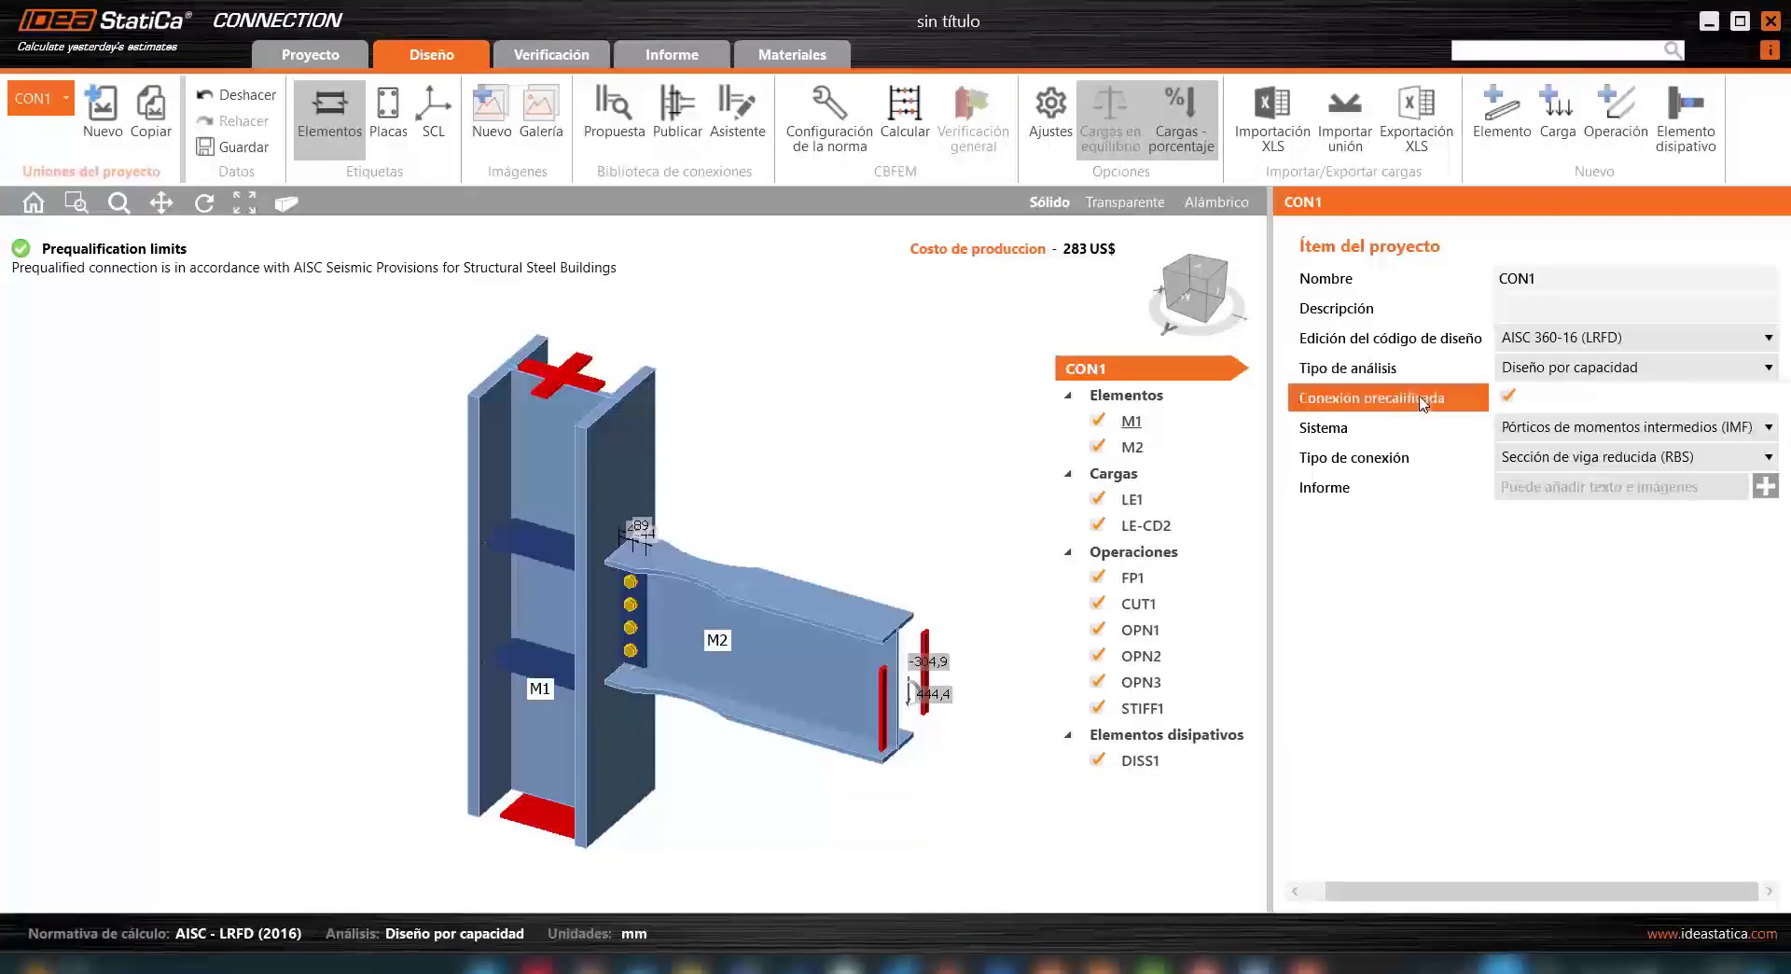
pyautogui.click(1392, 432)
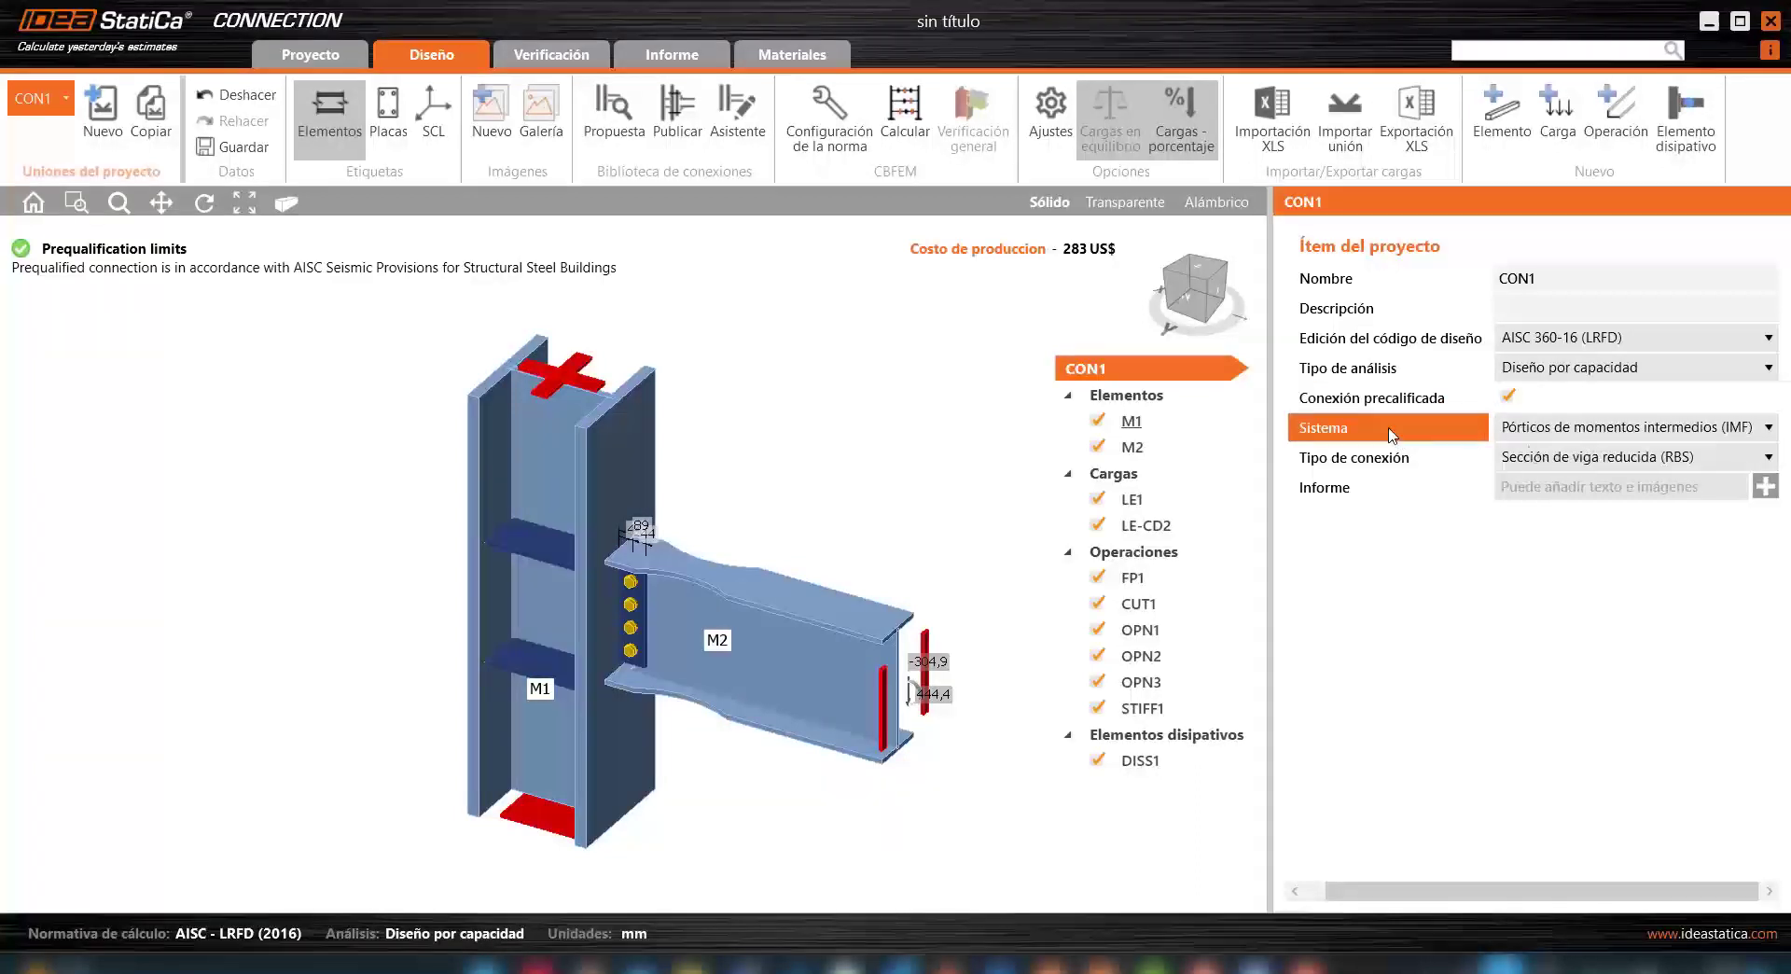
pyautogui.click(1597, 431)
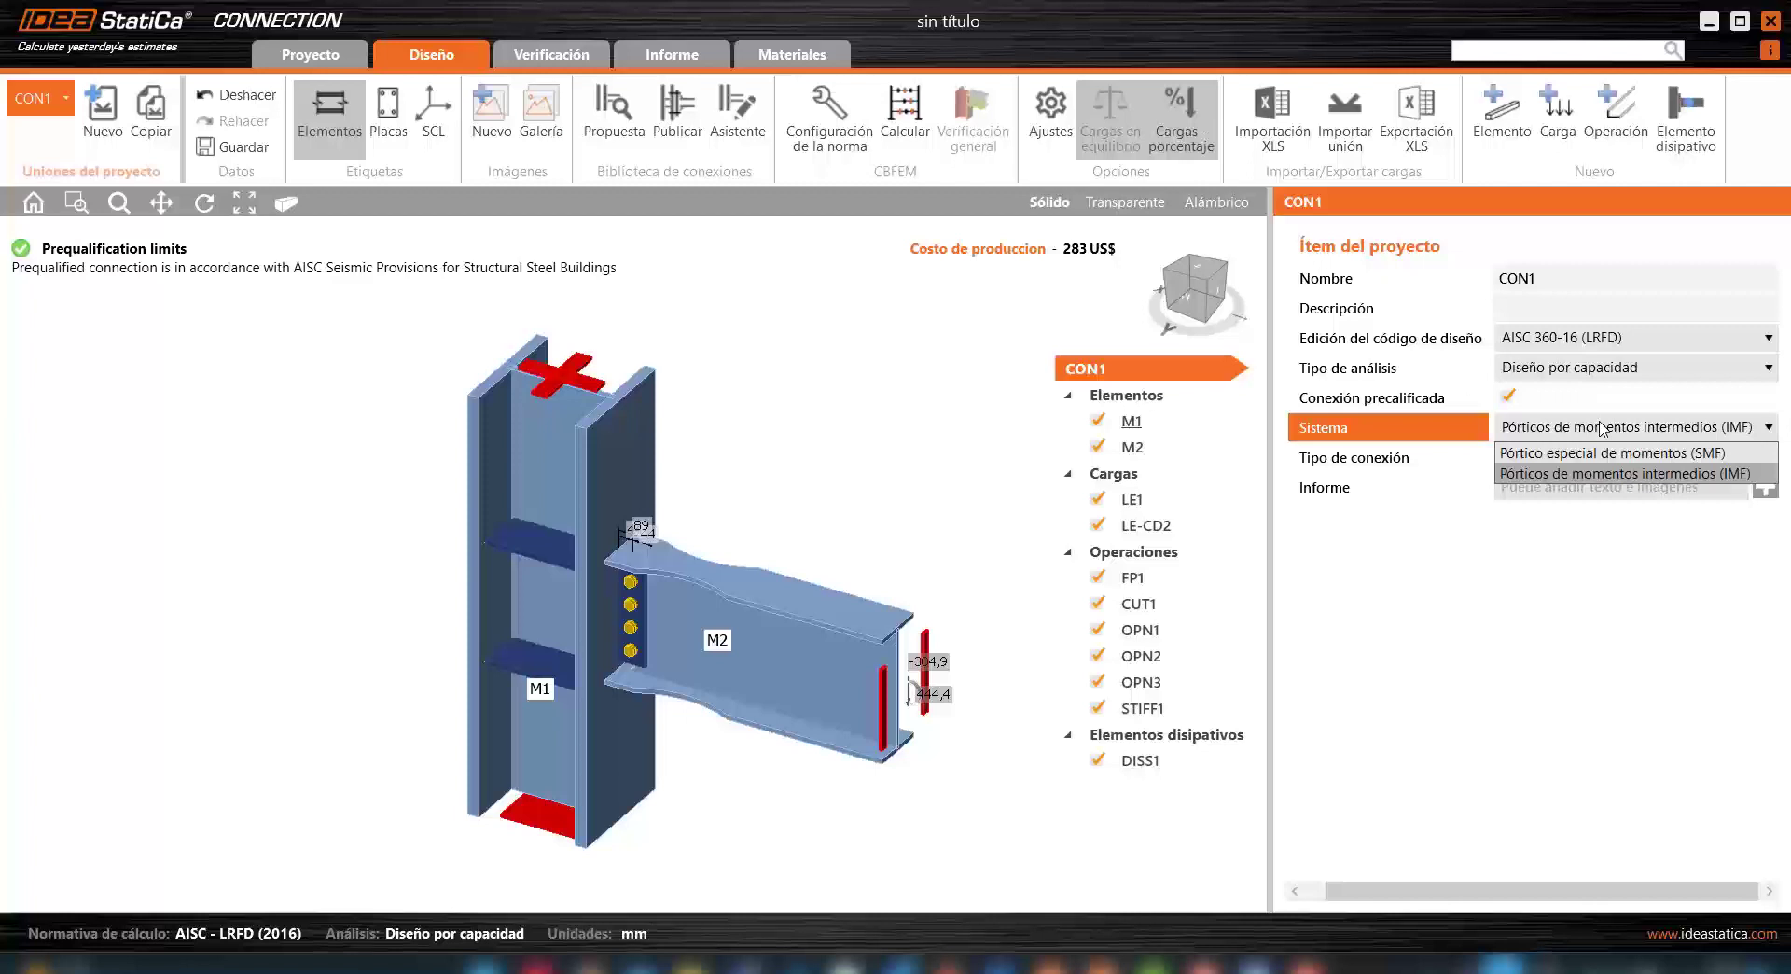
pyautogui.click(1634, 403)
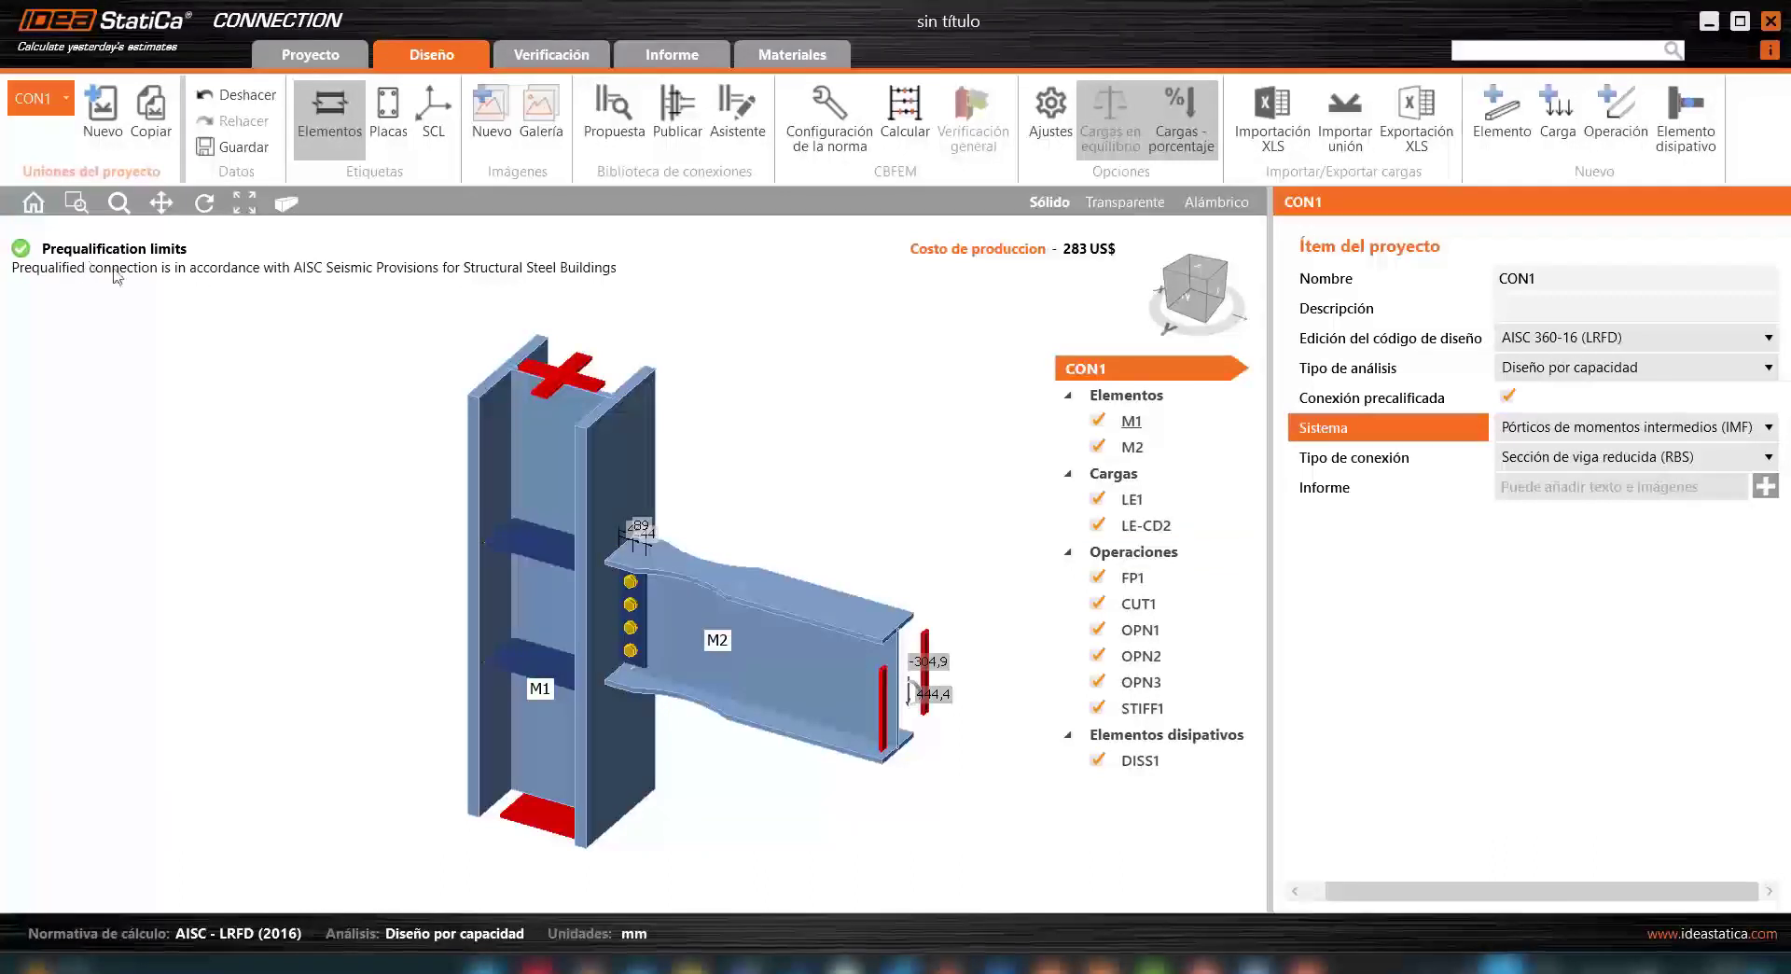
# Step: Try the connection type Placa extrema alargada rígida atornillada (BSEEP - 4ES) for CON1, and return it to Sección de viga reducida (RBS)
pyautogui.click(1534, 466)
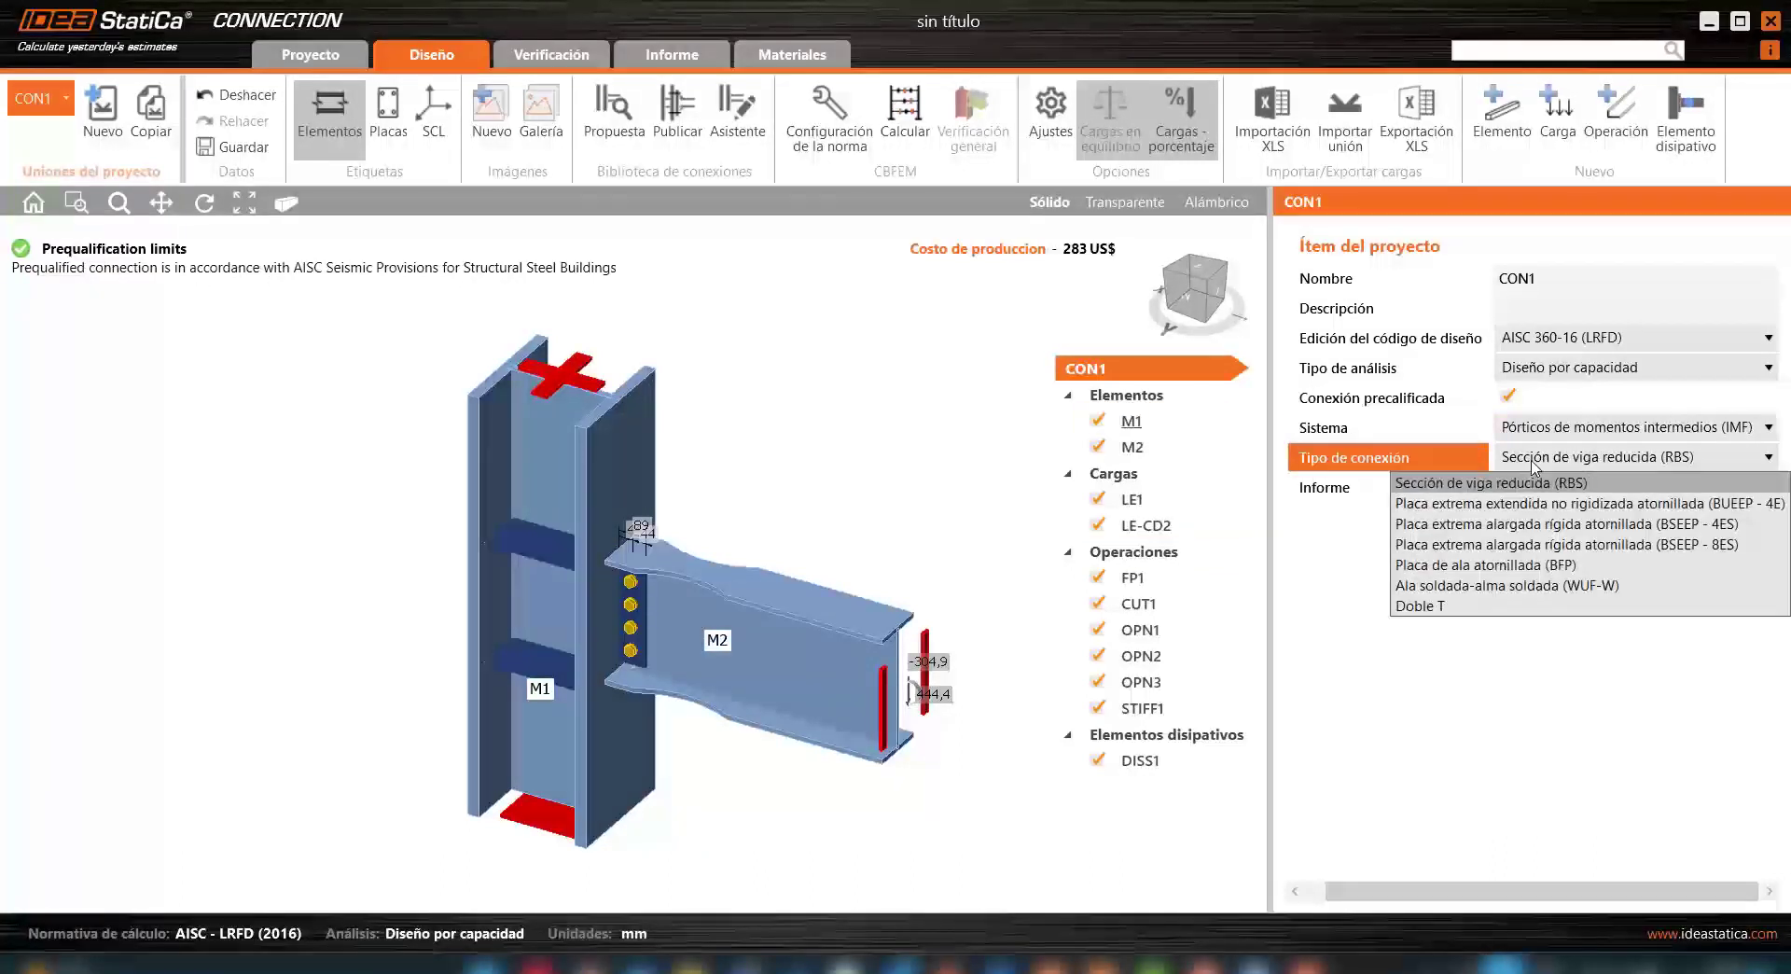
pyautogui.click(1538, 530)
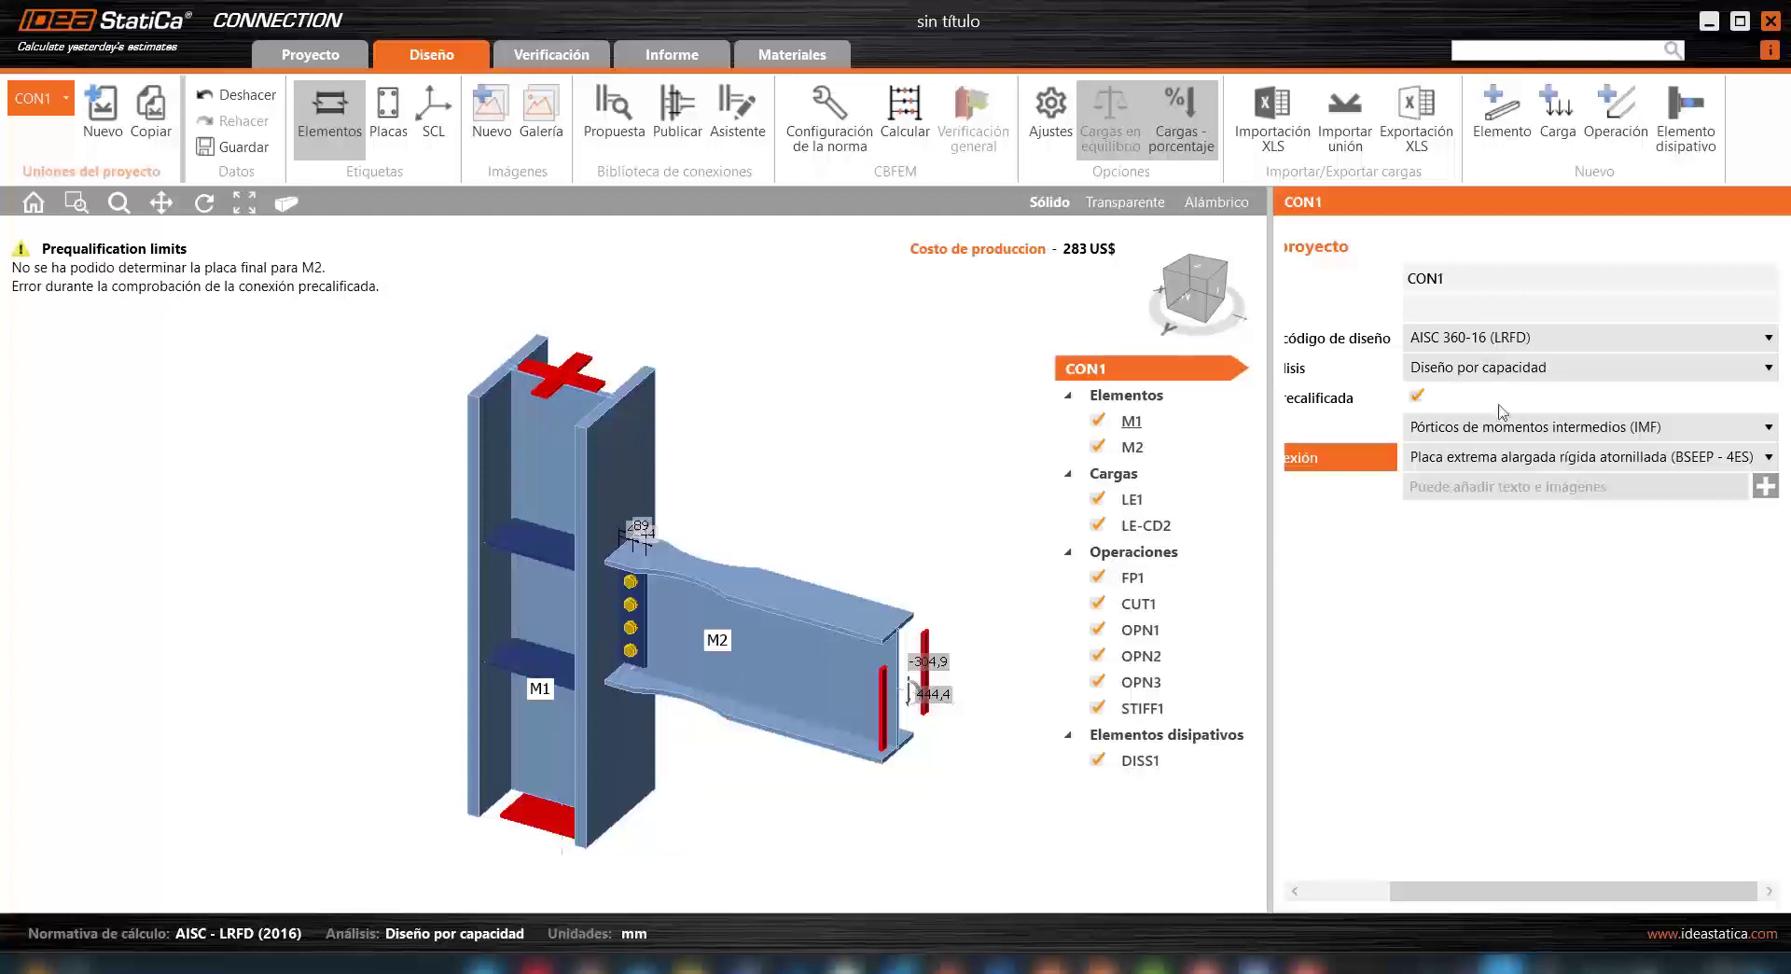
pyautogui.click(1583, 468)
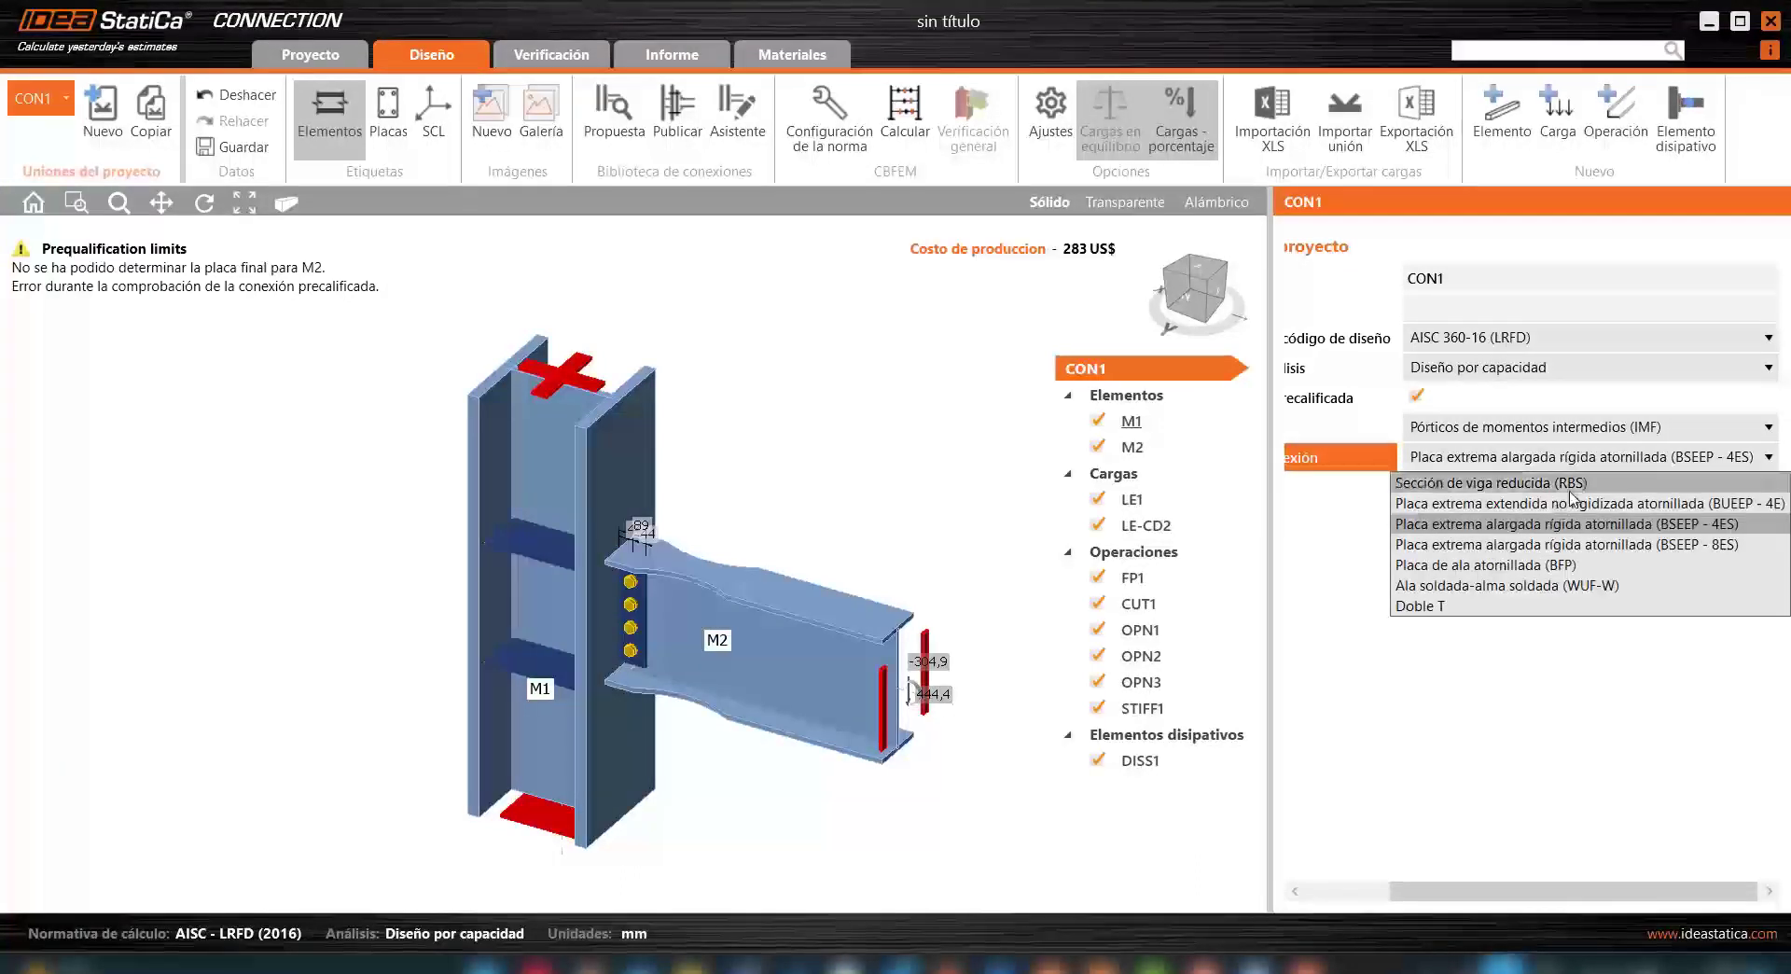
pyautogui.click(1571, 489)
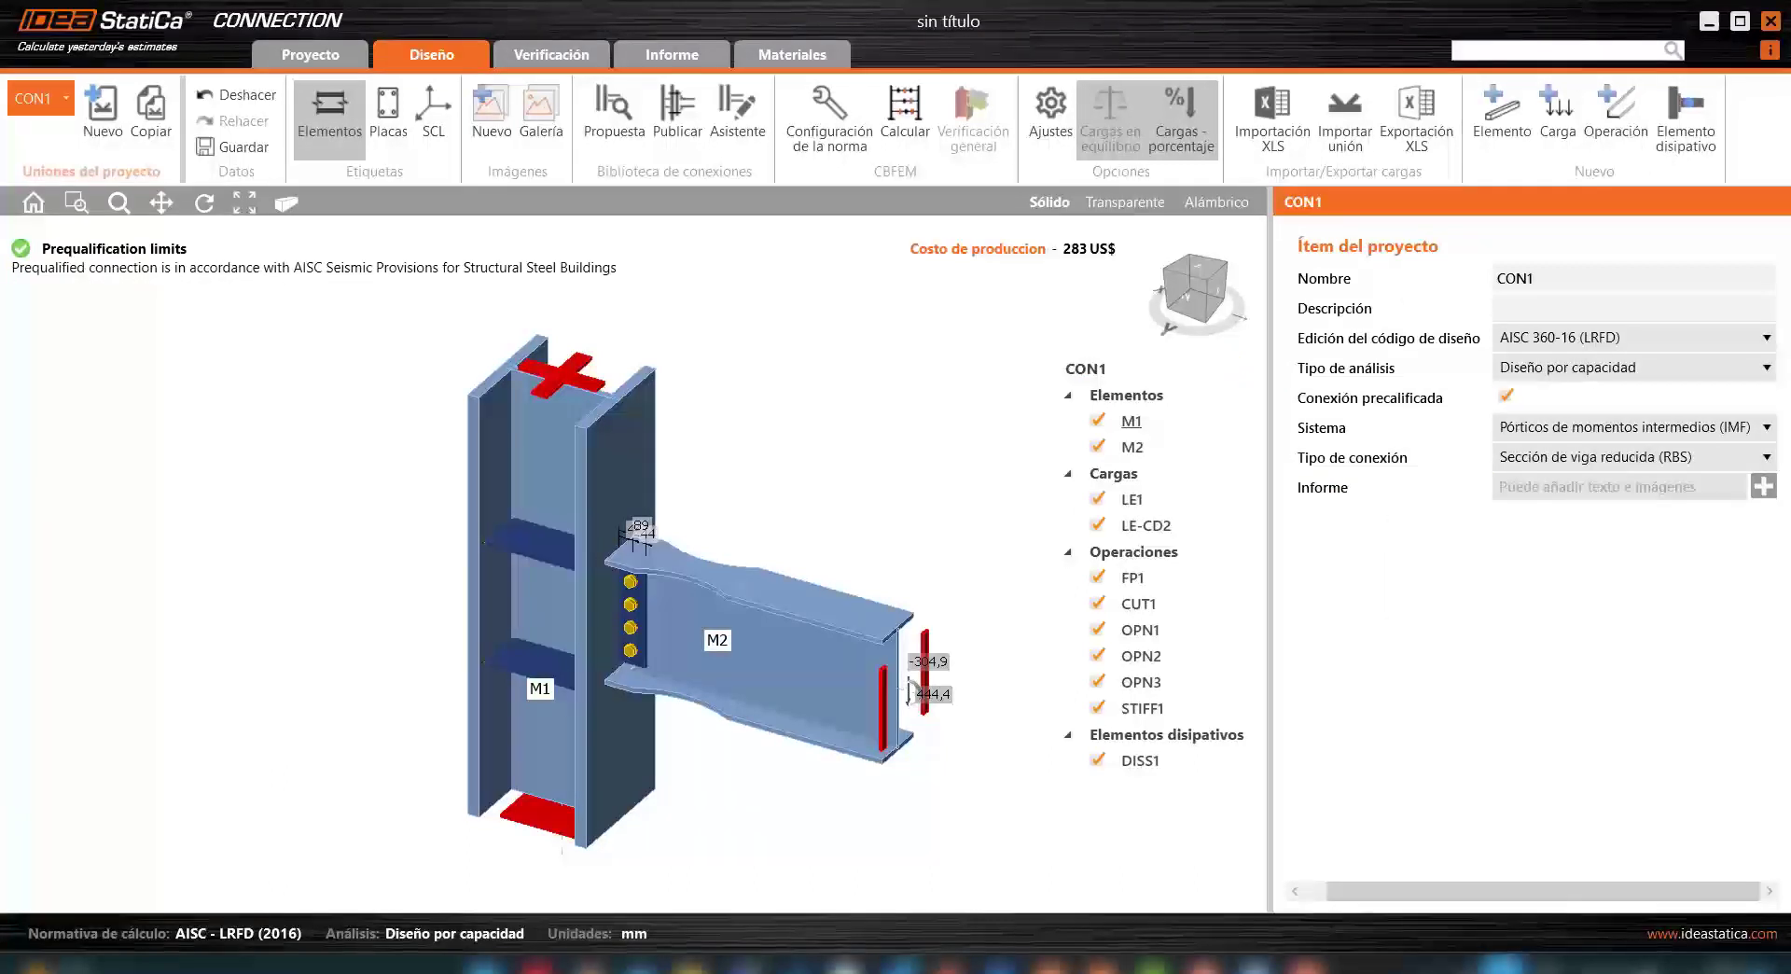
# Step: Examine the properties of opening OPN1 and dissipative item DISS1
pyautogui.click(1131, 499)
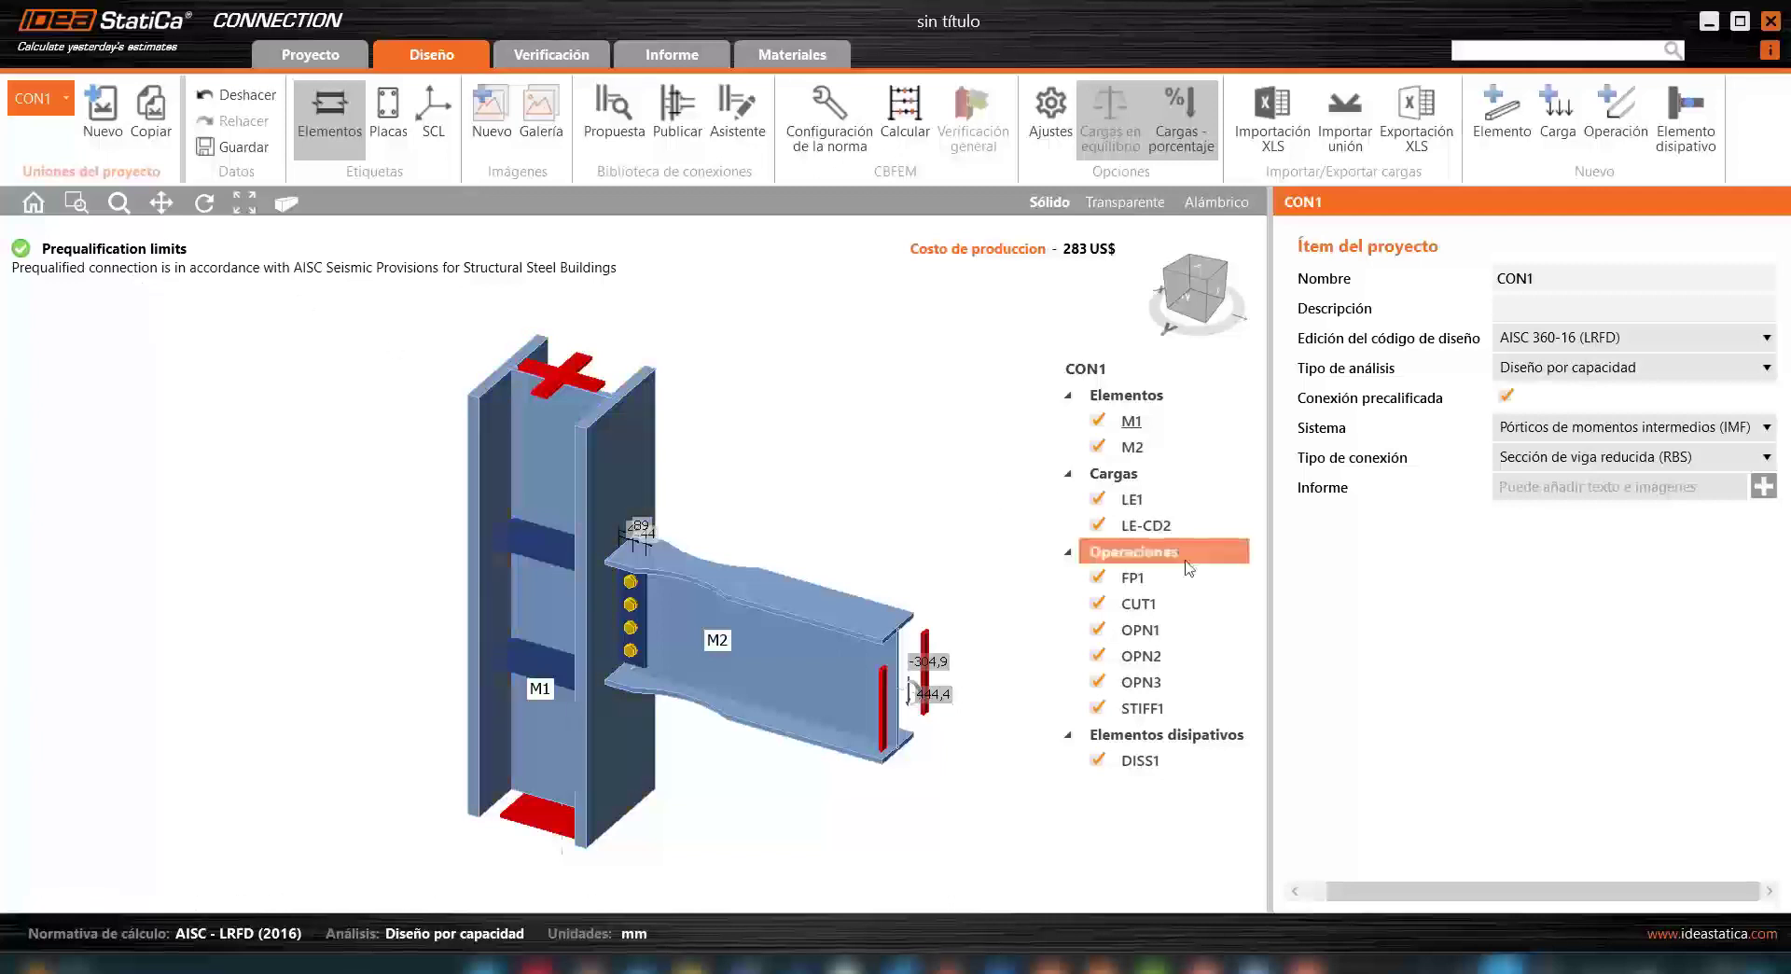
pyautogui.click(1099, 635)
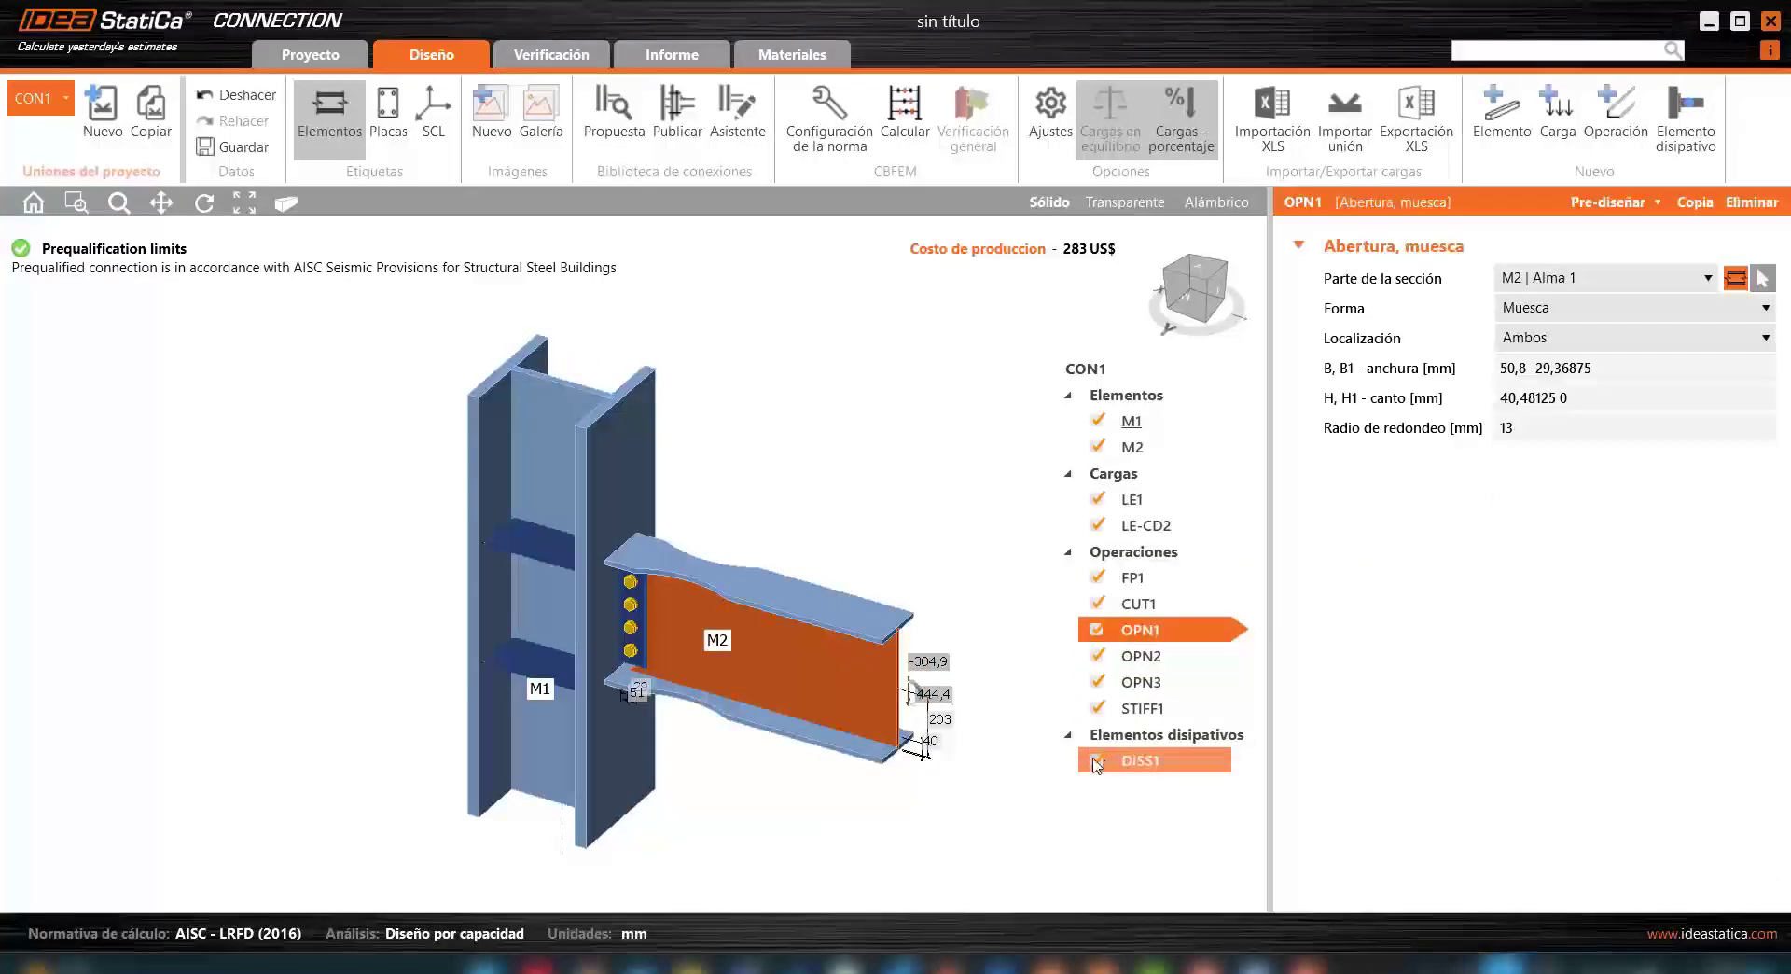
pyautogui.click(1127, 762)
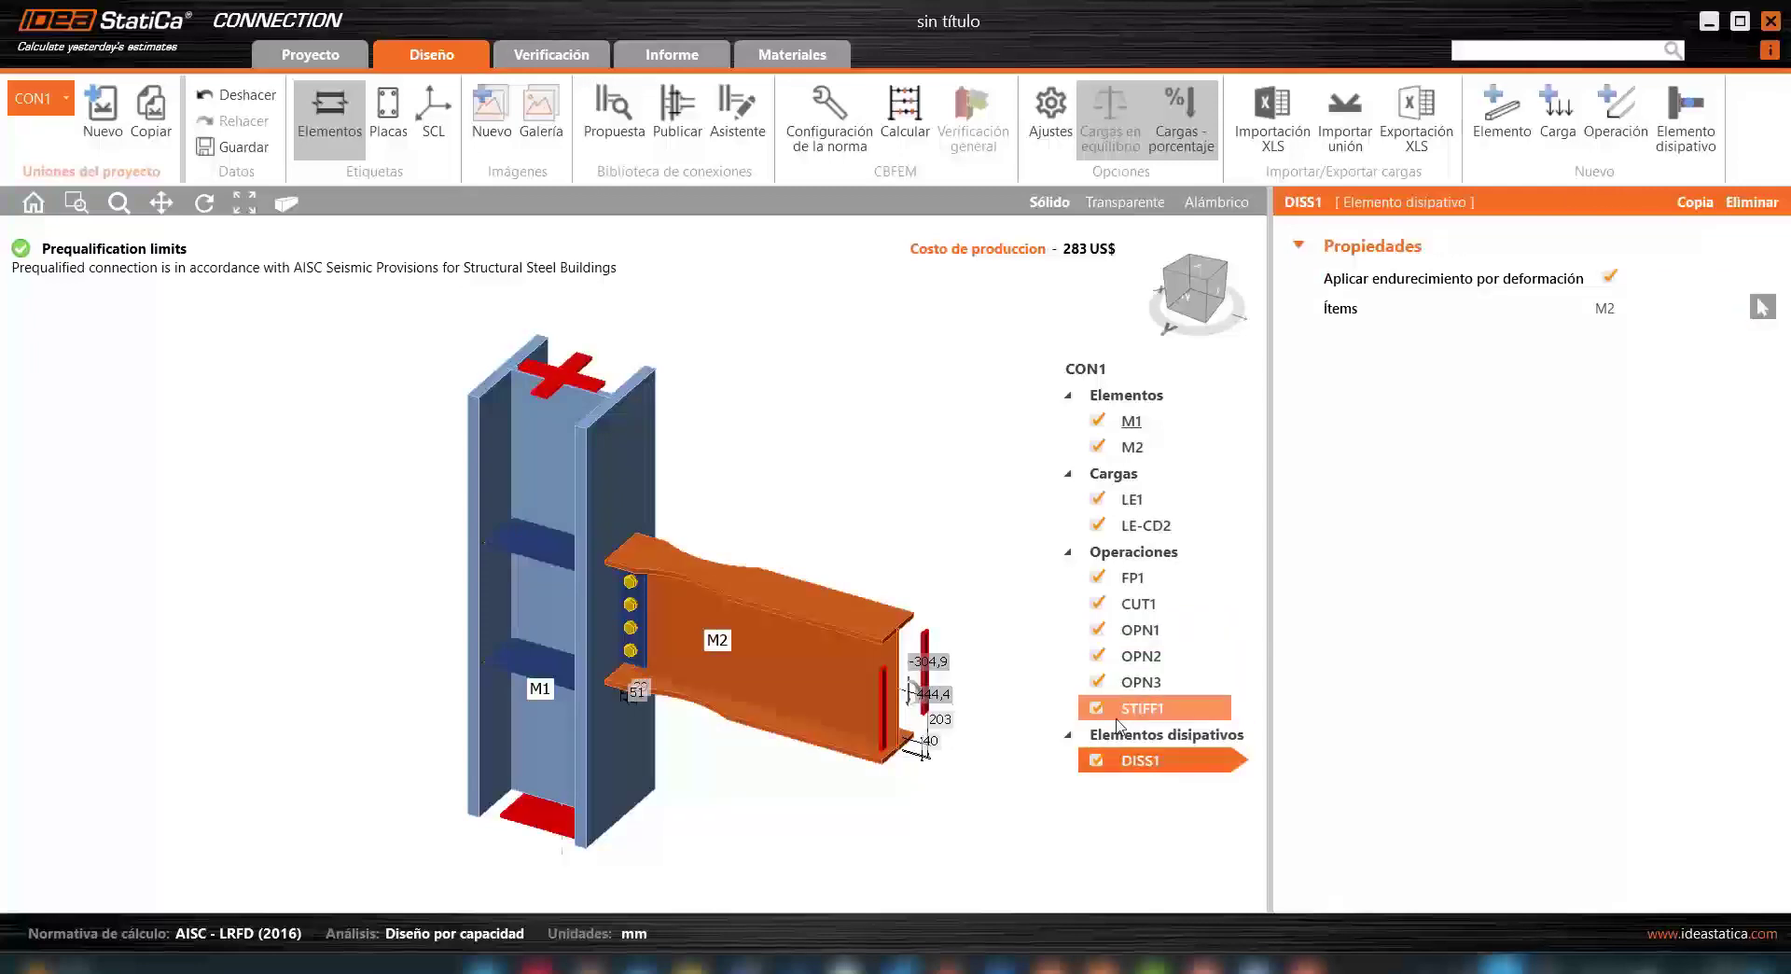
# Step: Switch stiffener operation STIFF1 off, inspect the lower-flange opening OPN3, and switch STIFF1 back on
pyautogui.click(1099, 712)
pyautogui.click(1096, 711)
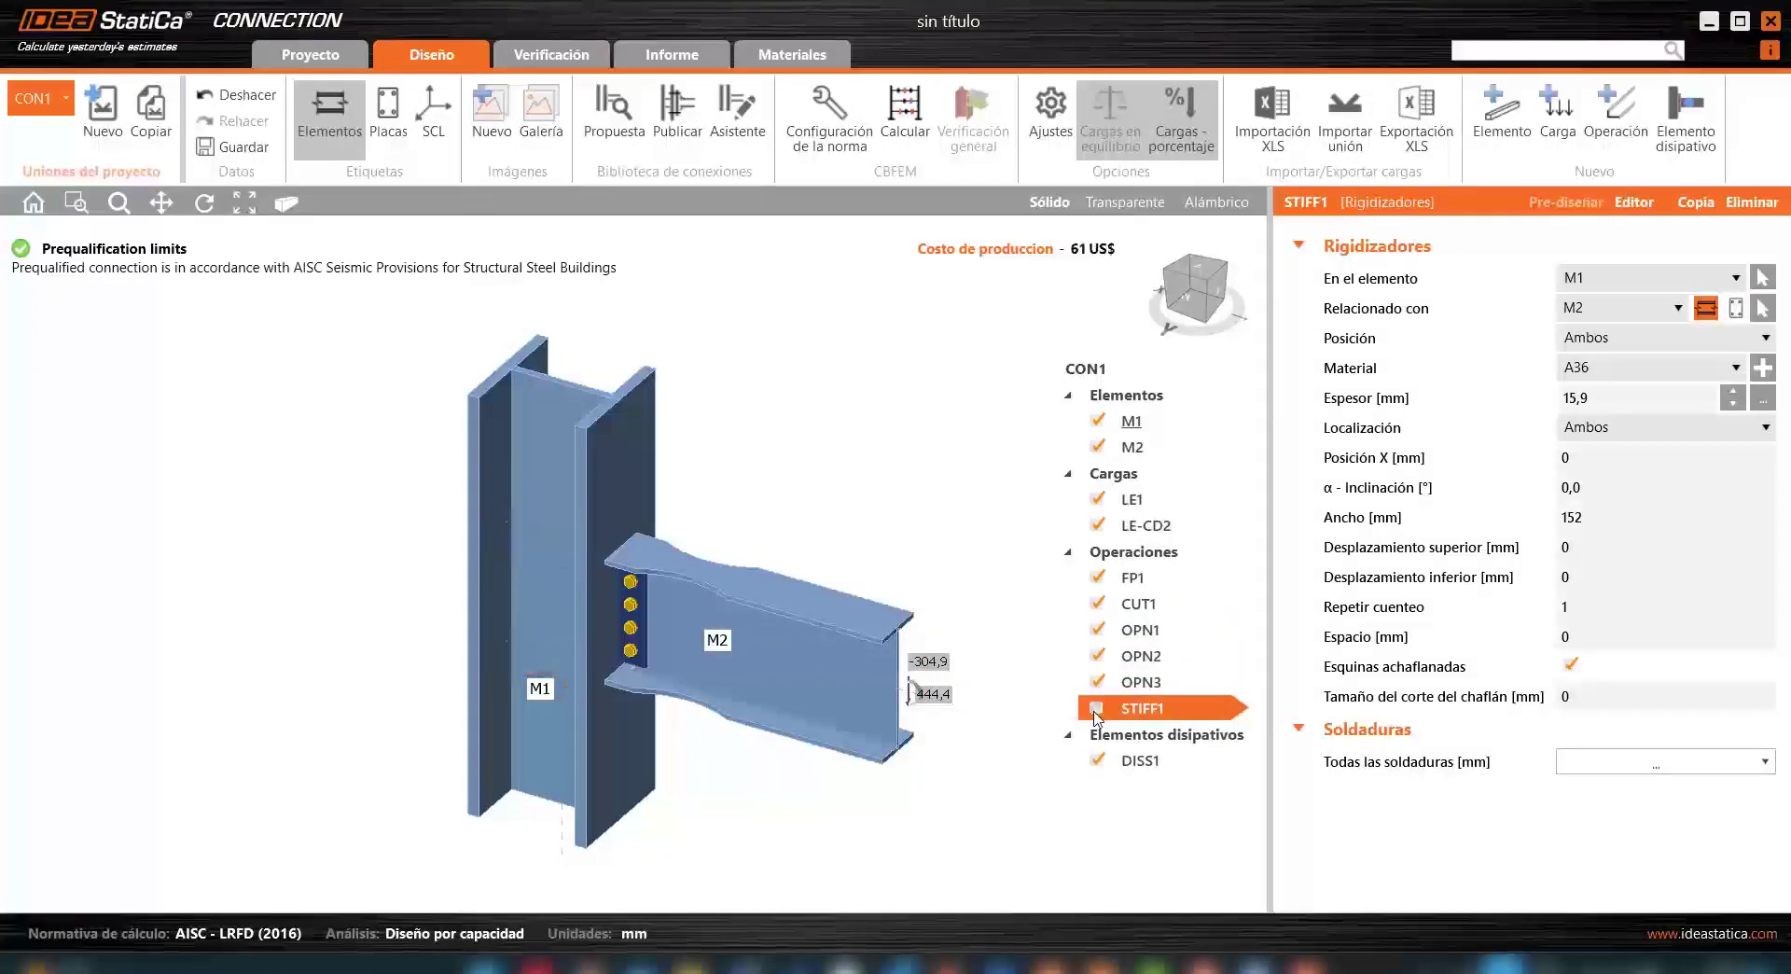
pyautogui.click(1154, 682)
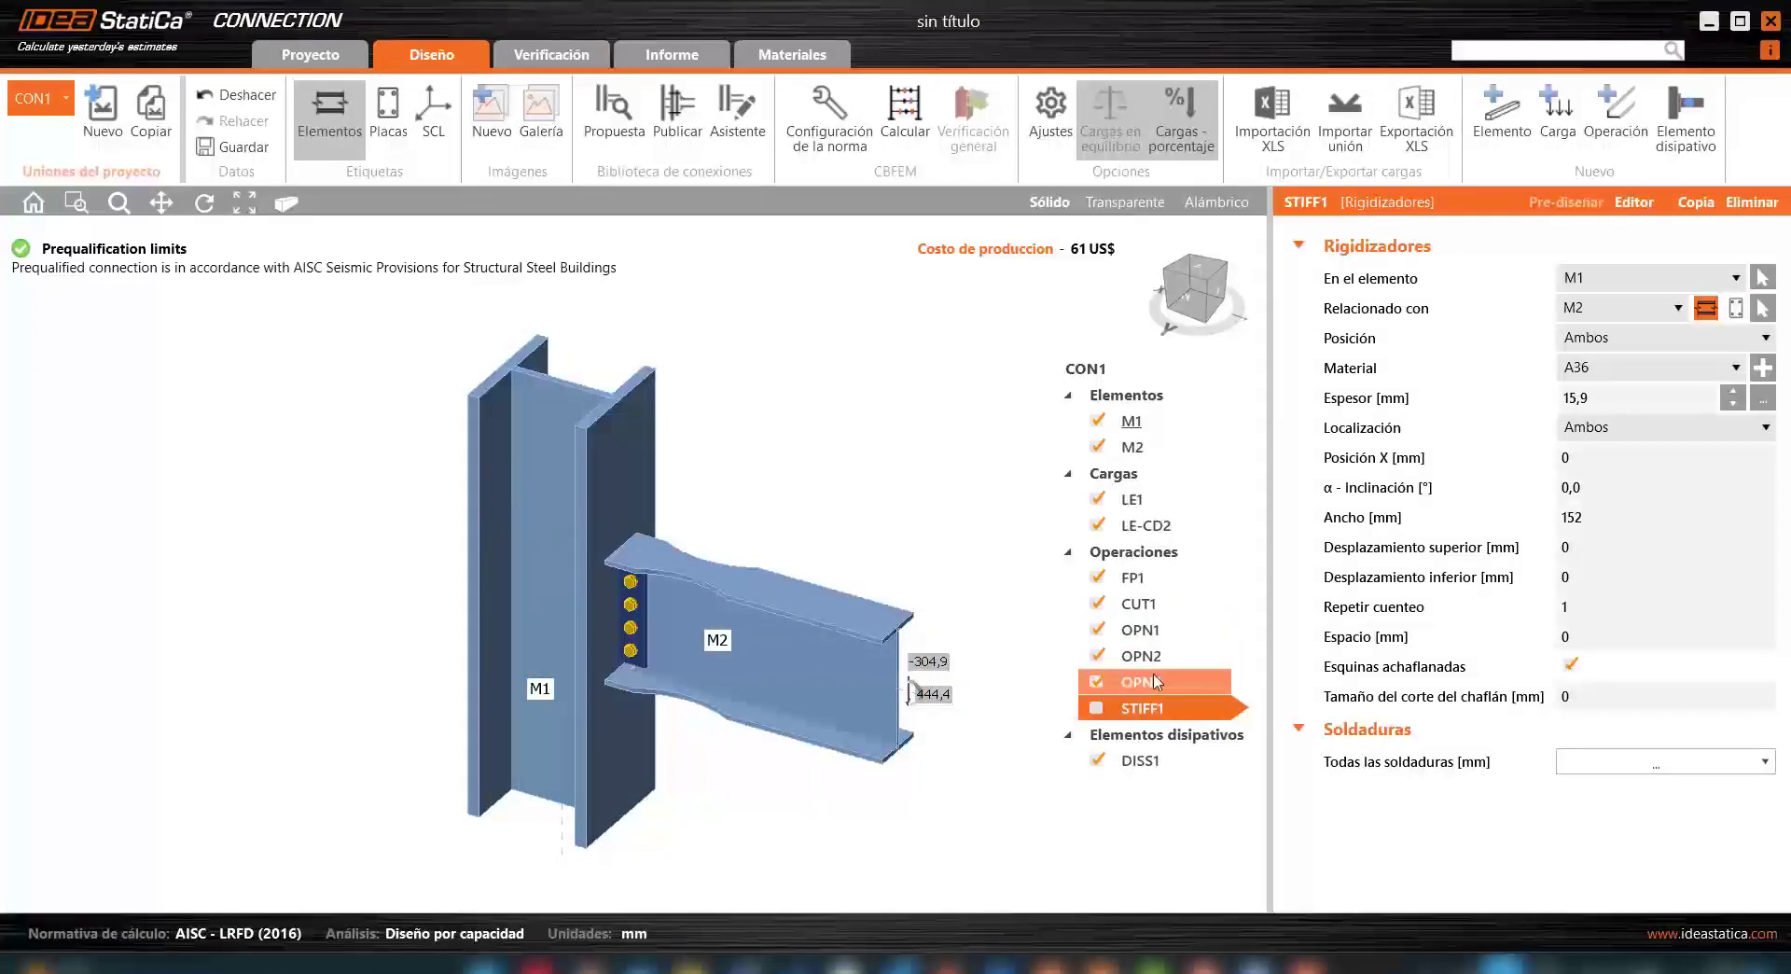
pyautogui.click(1096, 681)
pyautogui.click(1099, 684)
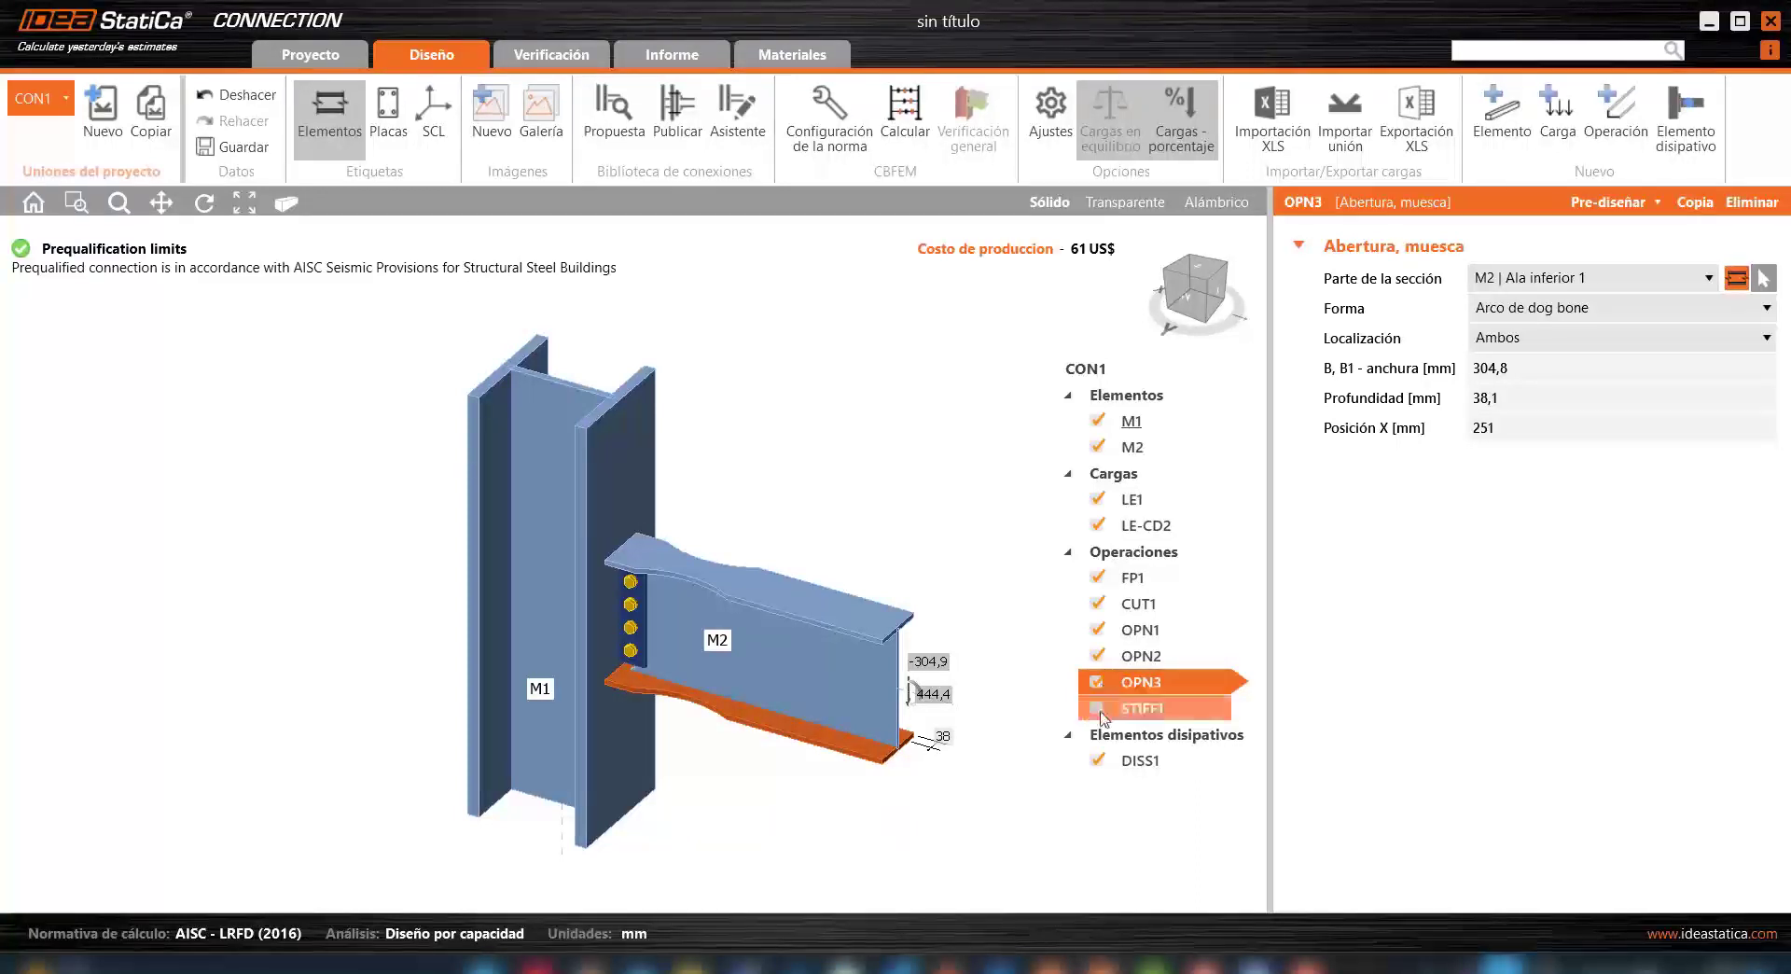
pyautogui.click(1097, 708)
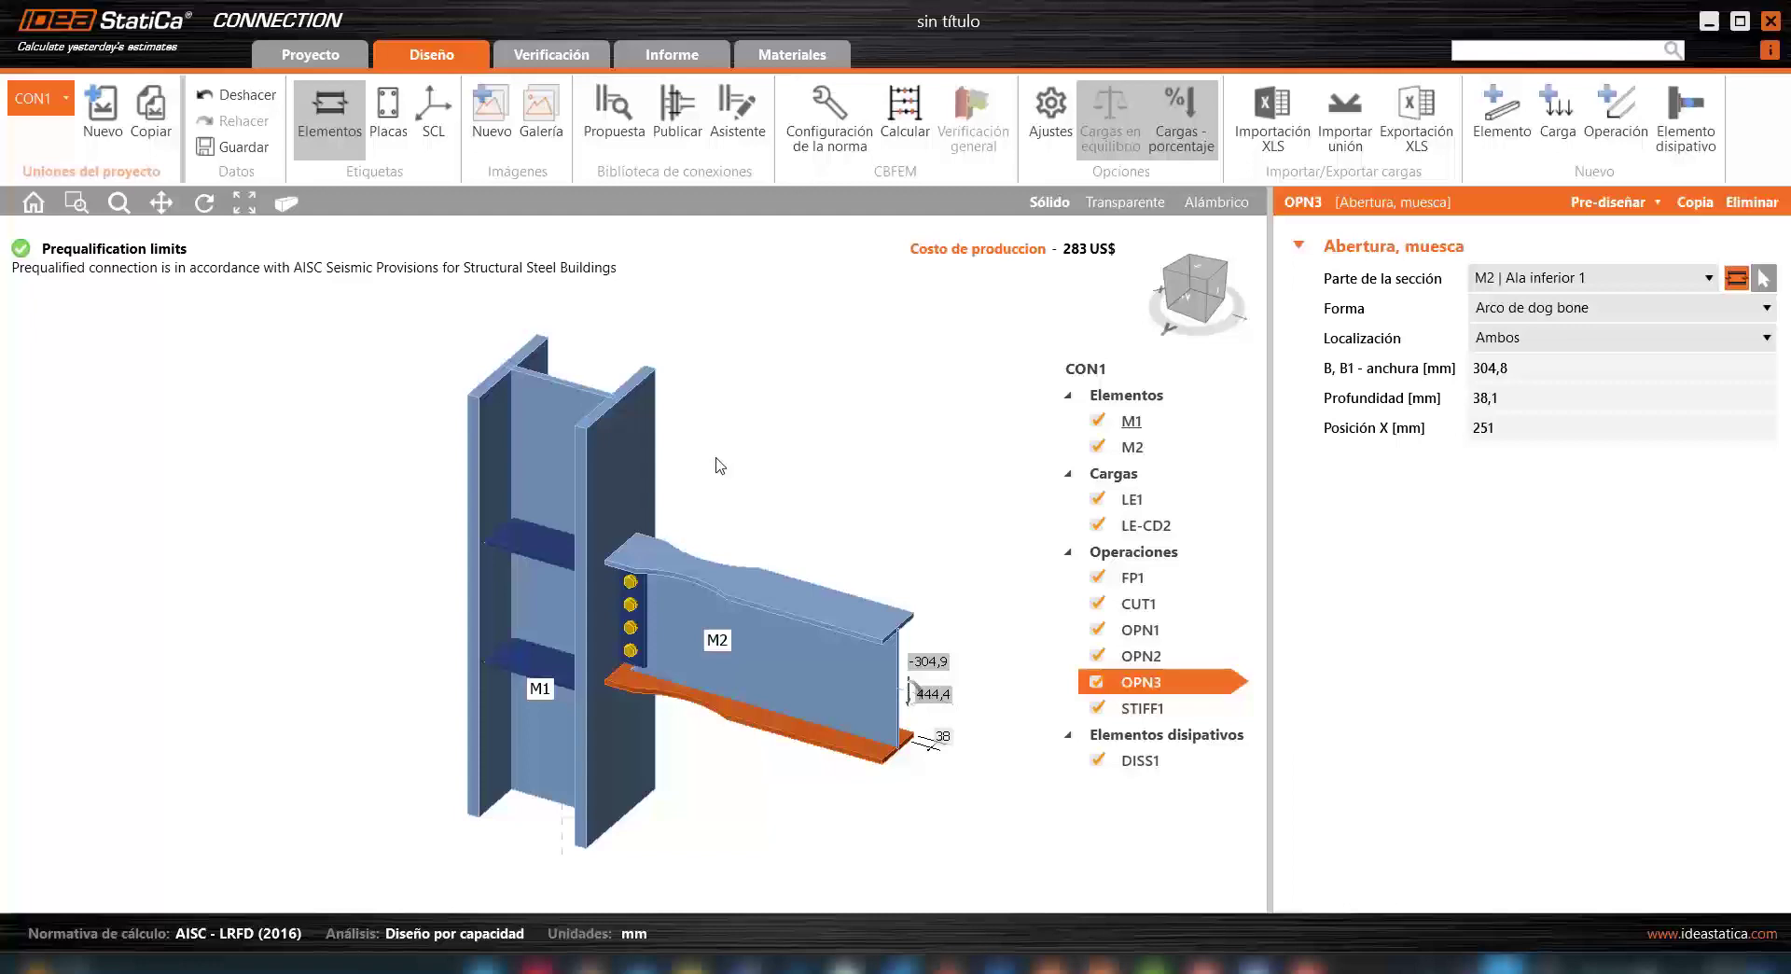
# Step: Generate the detailed report for CON1 and review the limit checks and references in its prequalified connection section
pyautogui.click(650, 51)
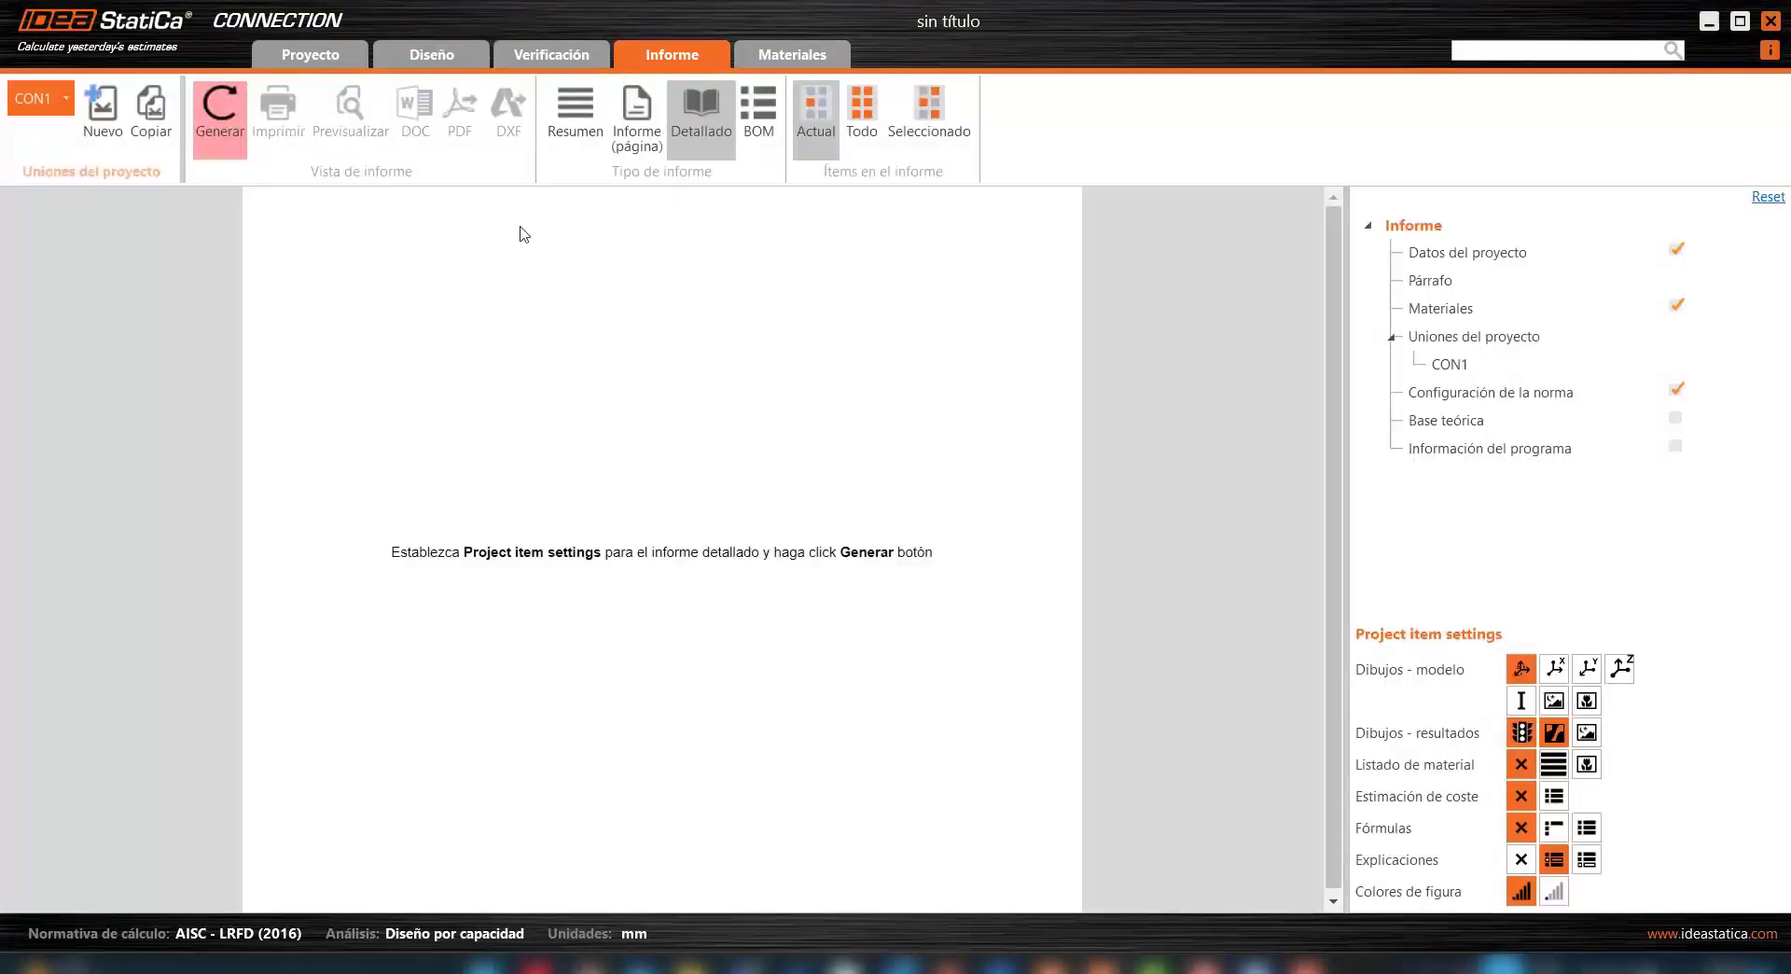
pyautogui.click(222, 120)
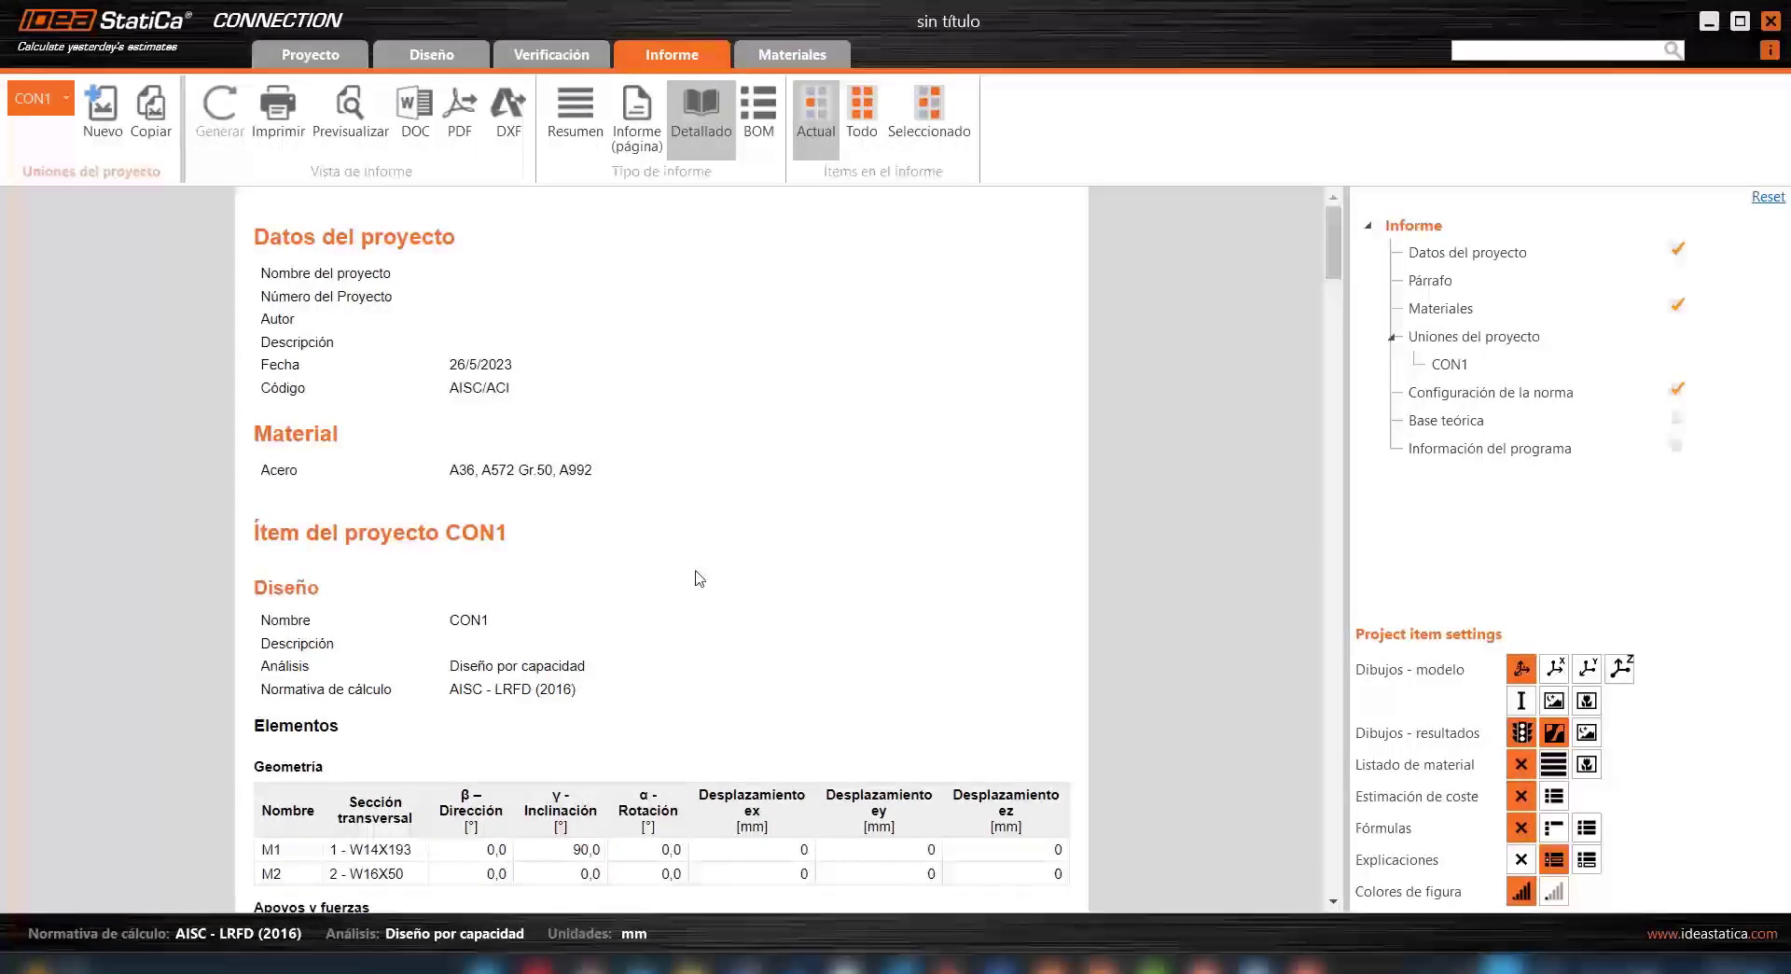
pyautogui.scroll(-2, 1014, 503)
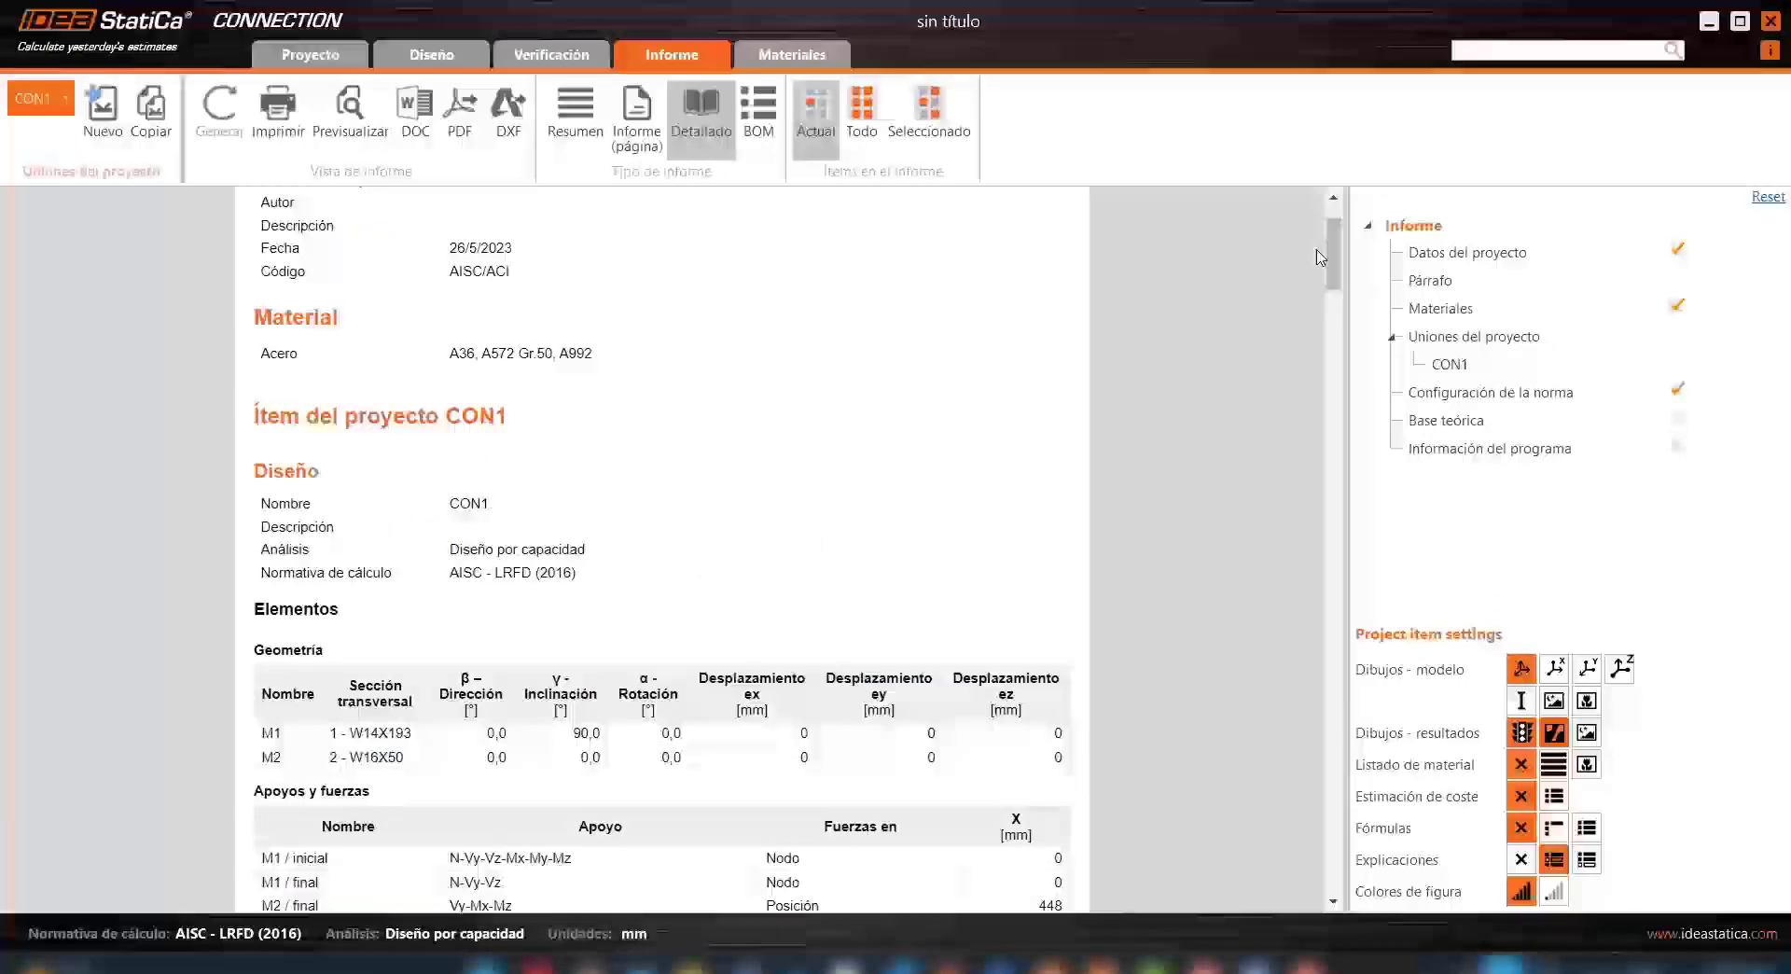
pyautogui.moveTo(1328, 262); pyautogui.dragTo(1342, 805)
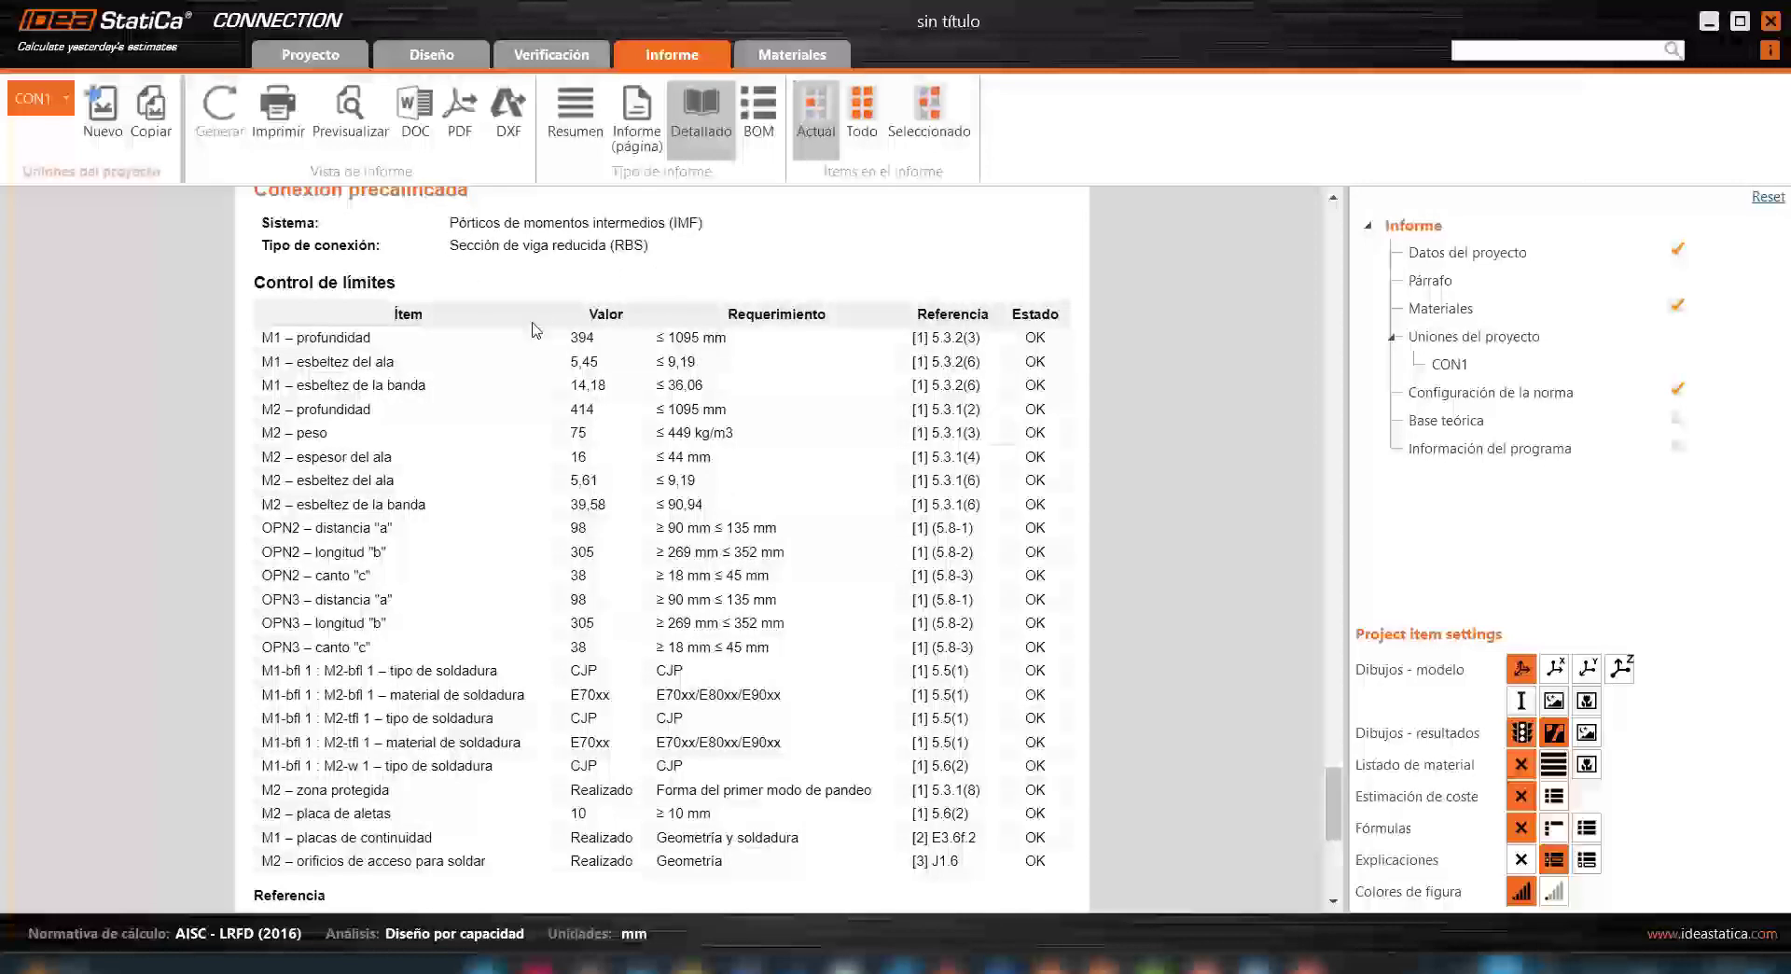
pyautogui.scroll(-2, 616, 364)
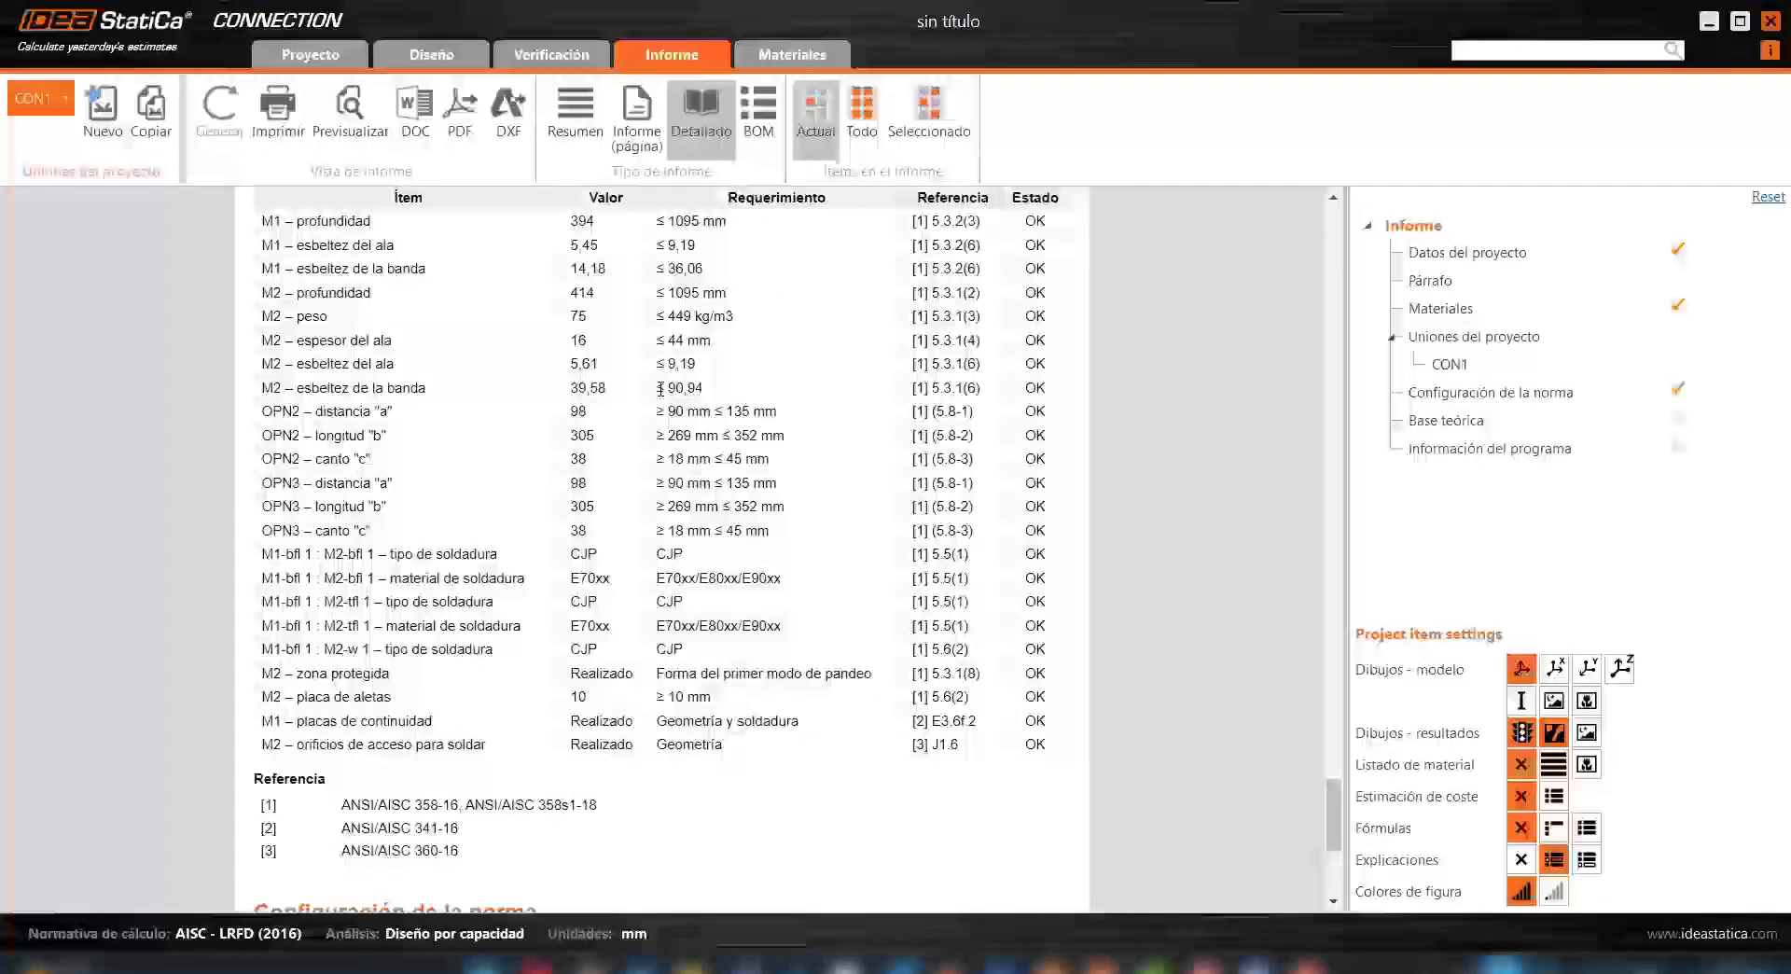
pyautogui.scroll(-4, 482, 658)
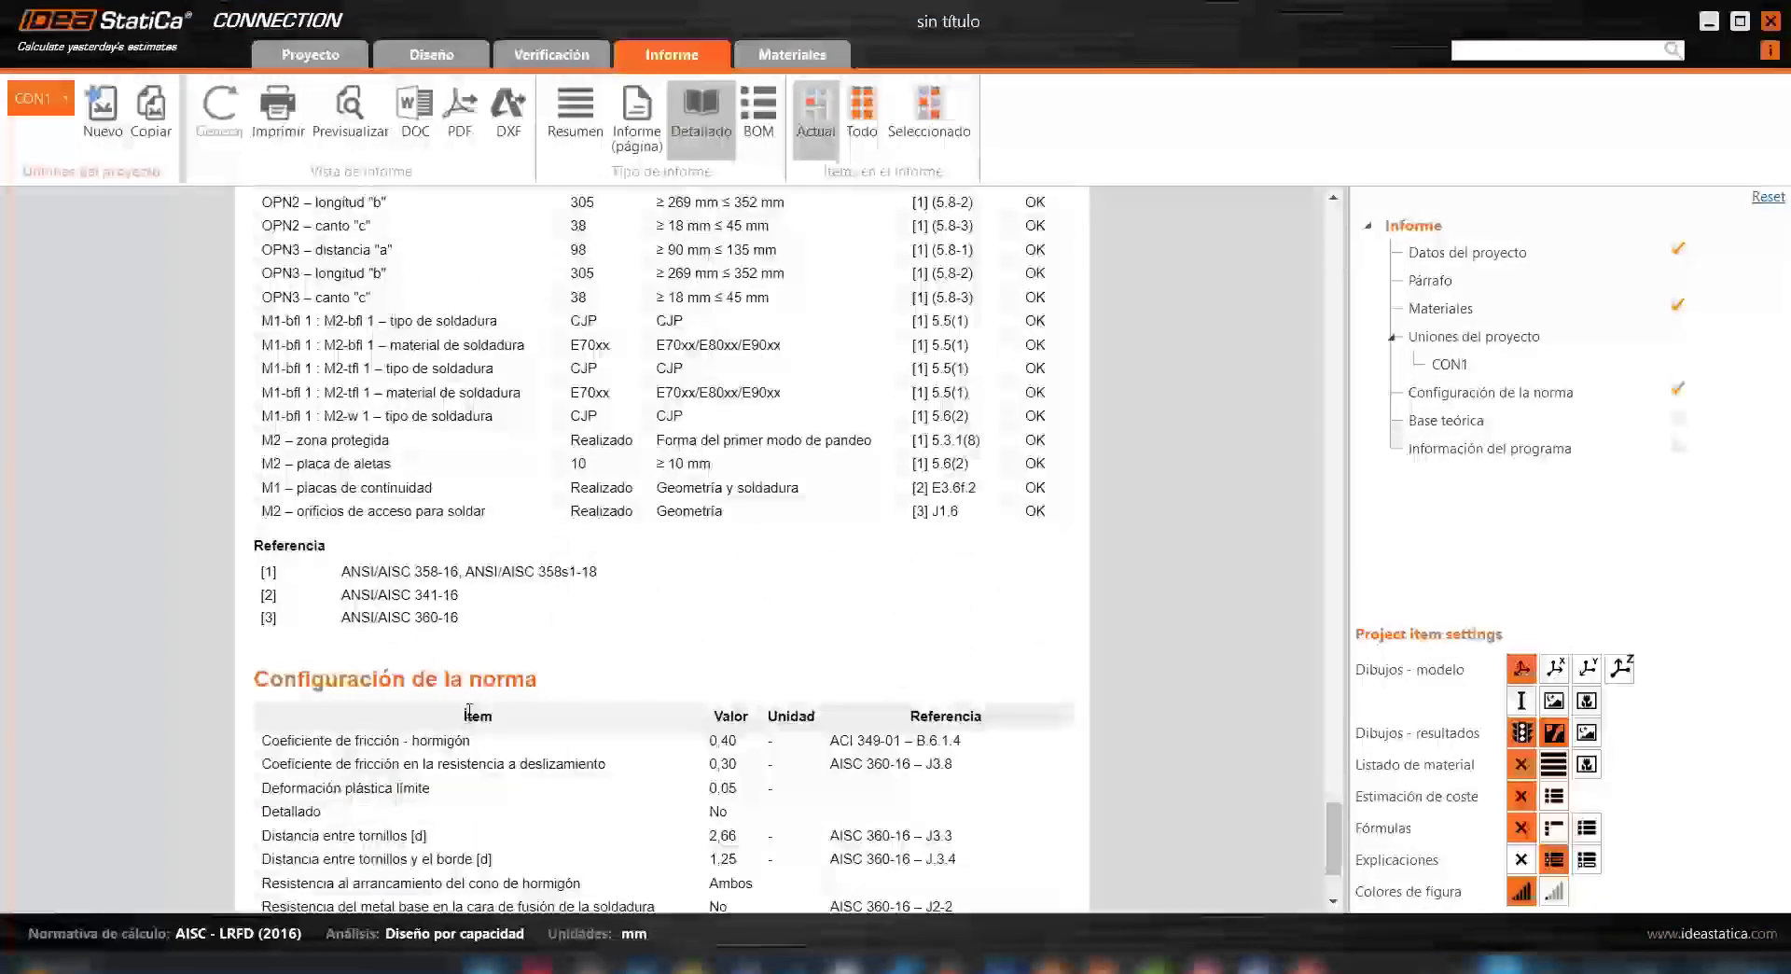
pyautogui.scroll(4, 482, 657)
pyautogui.scroll(2, 483, 658)
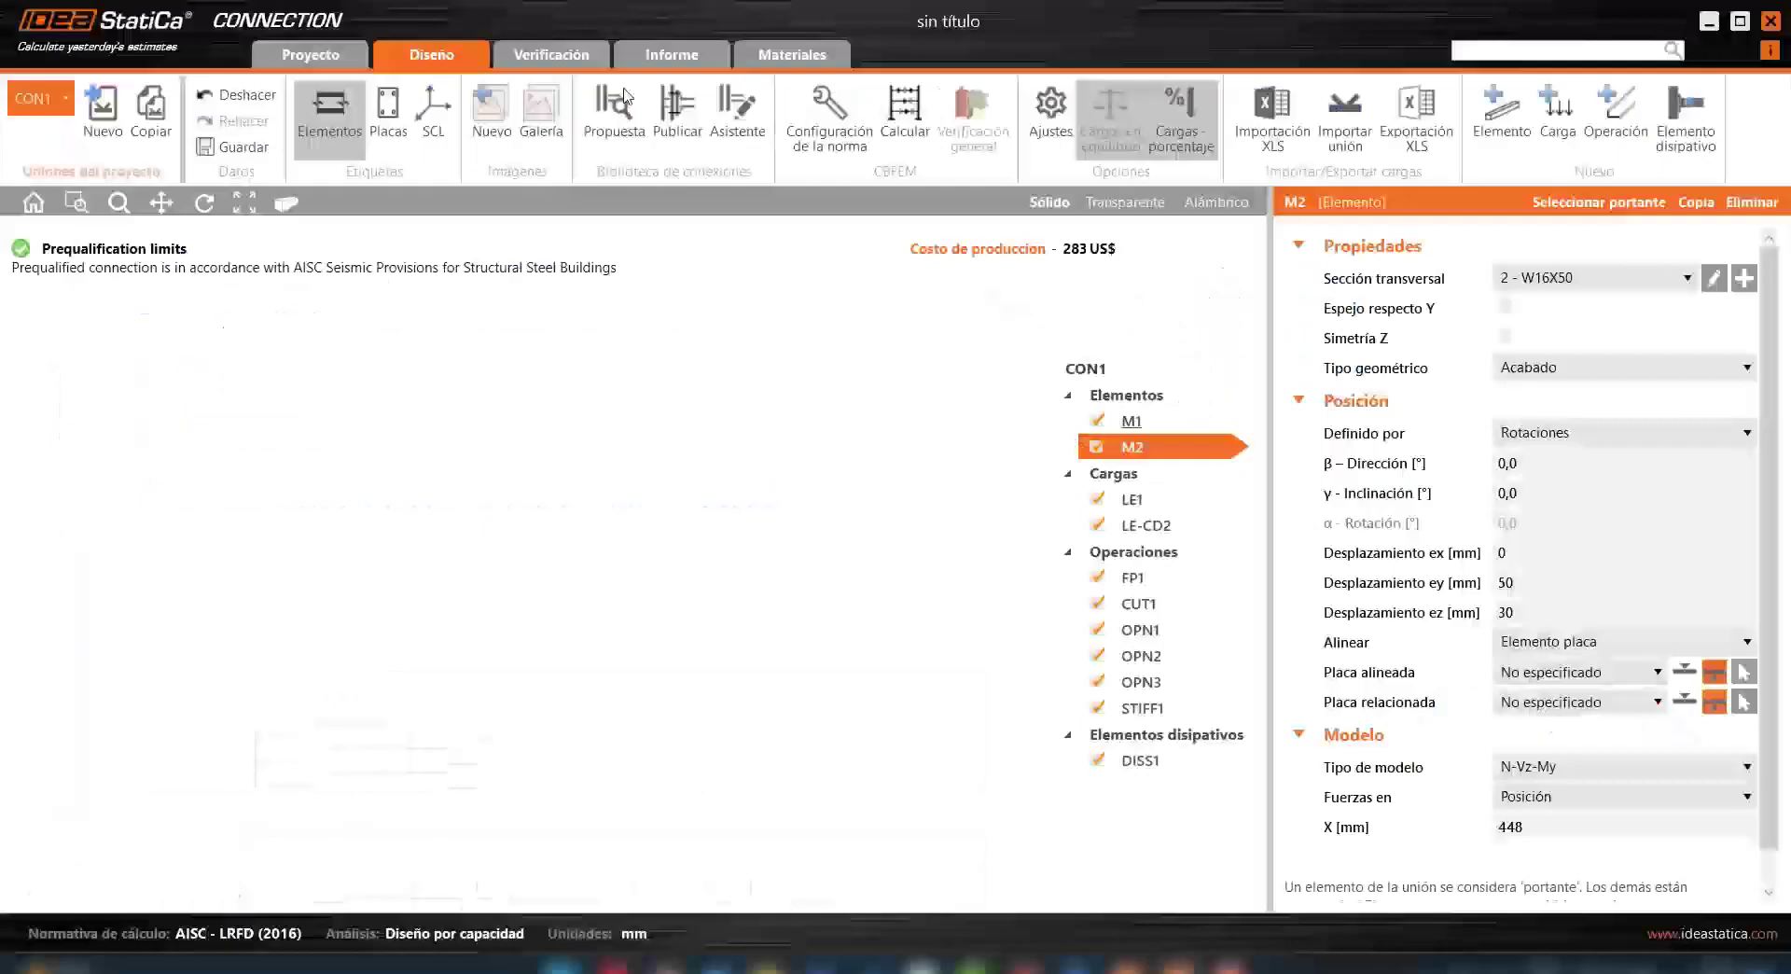
# Step: Regenerate the detailed report for CON1 and check beam M2's ey and ez offsets in the geometry table
pyautogui.click(695, 59)
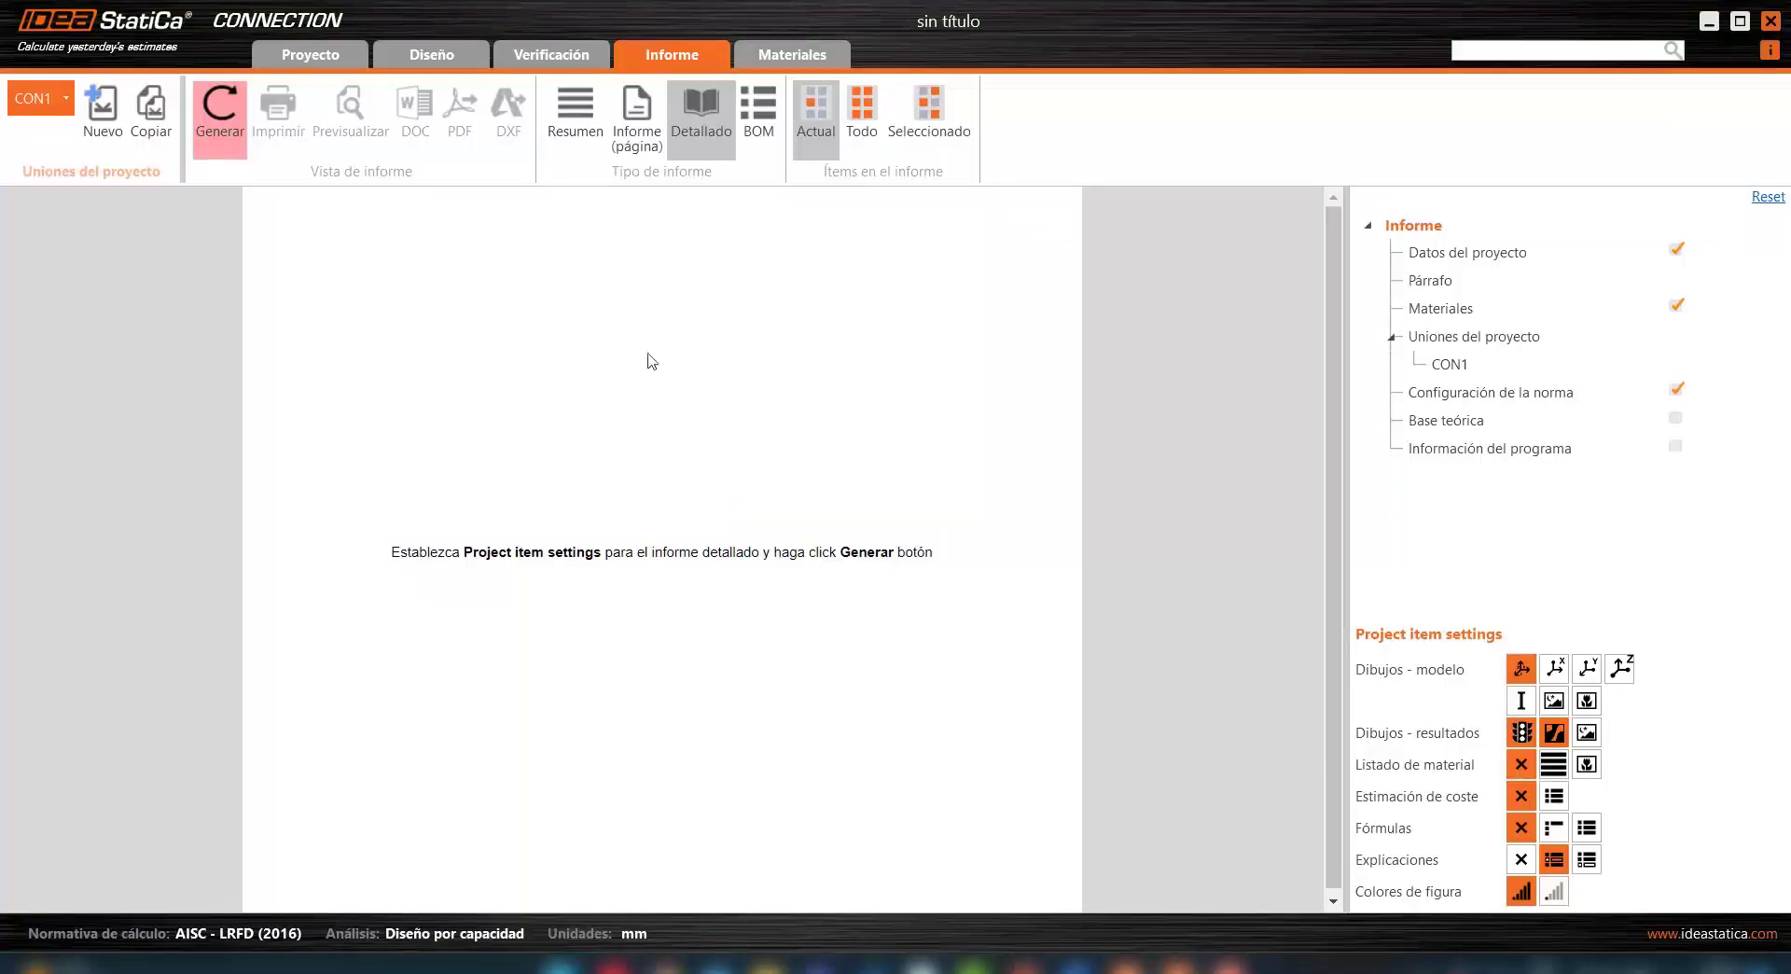
pyautogui.click(231, 135)
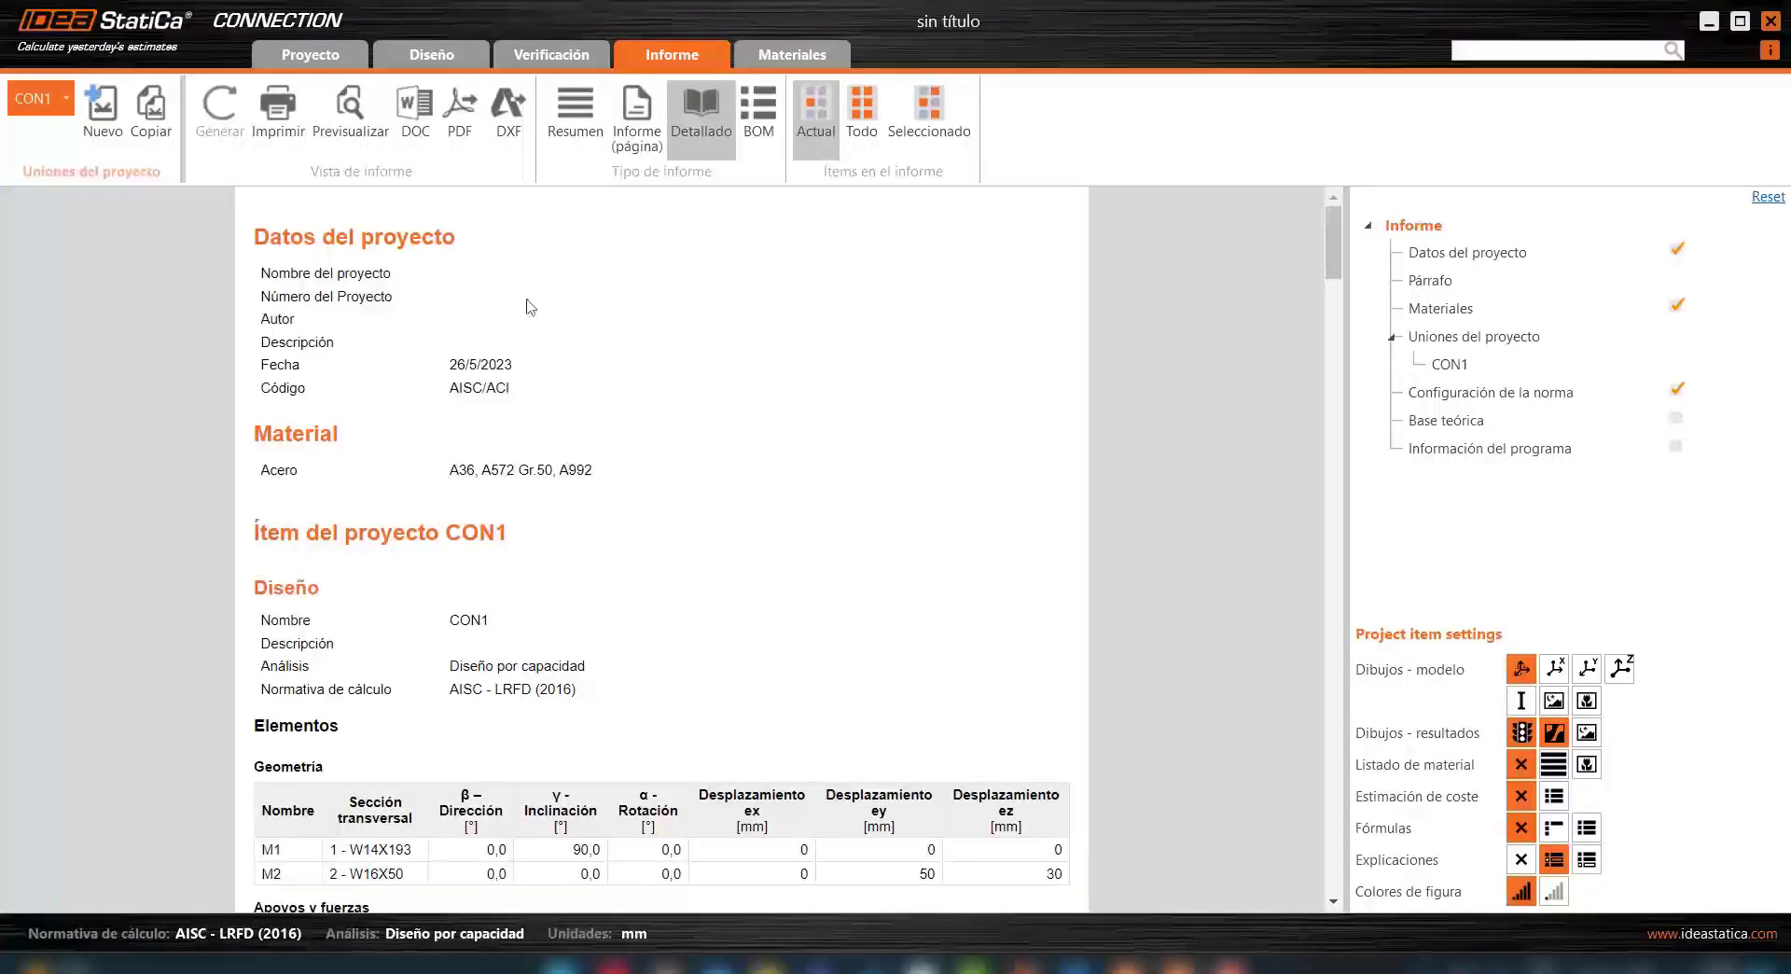
pyautogui.scroll(-5, 713, 401)
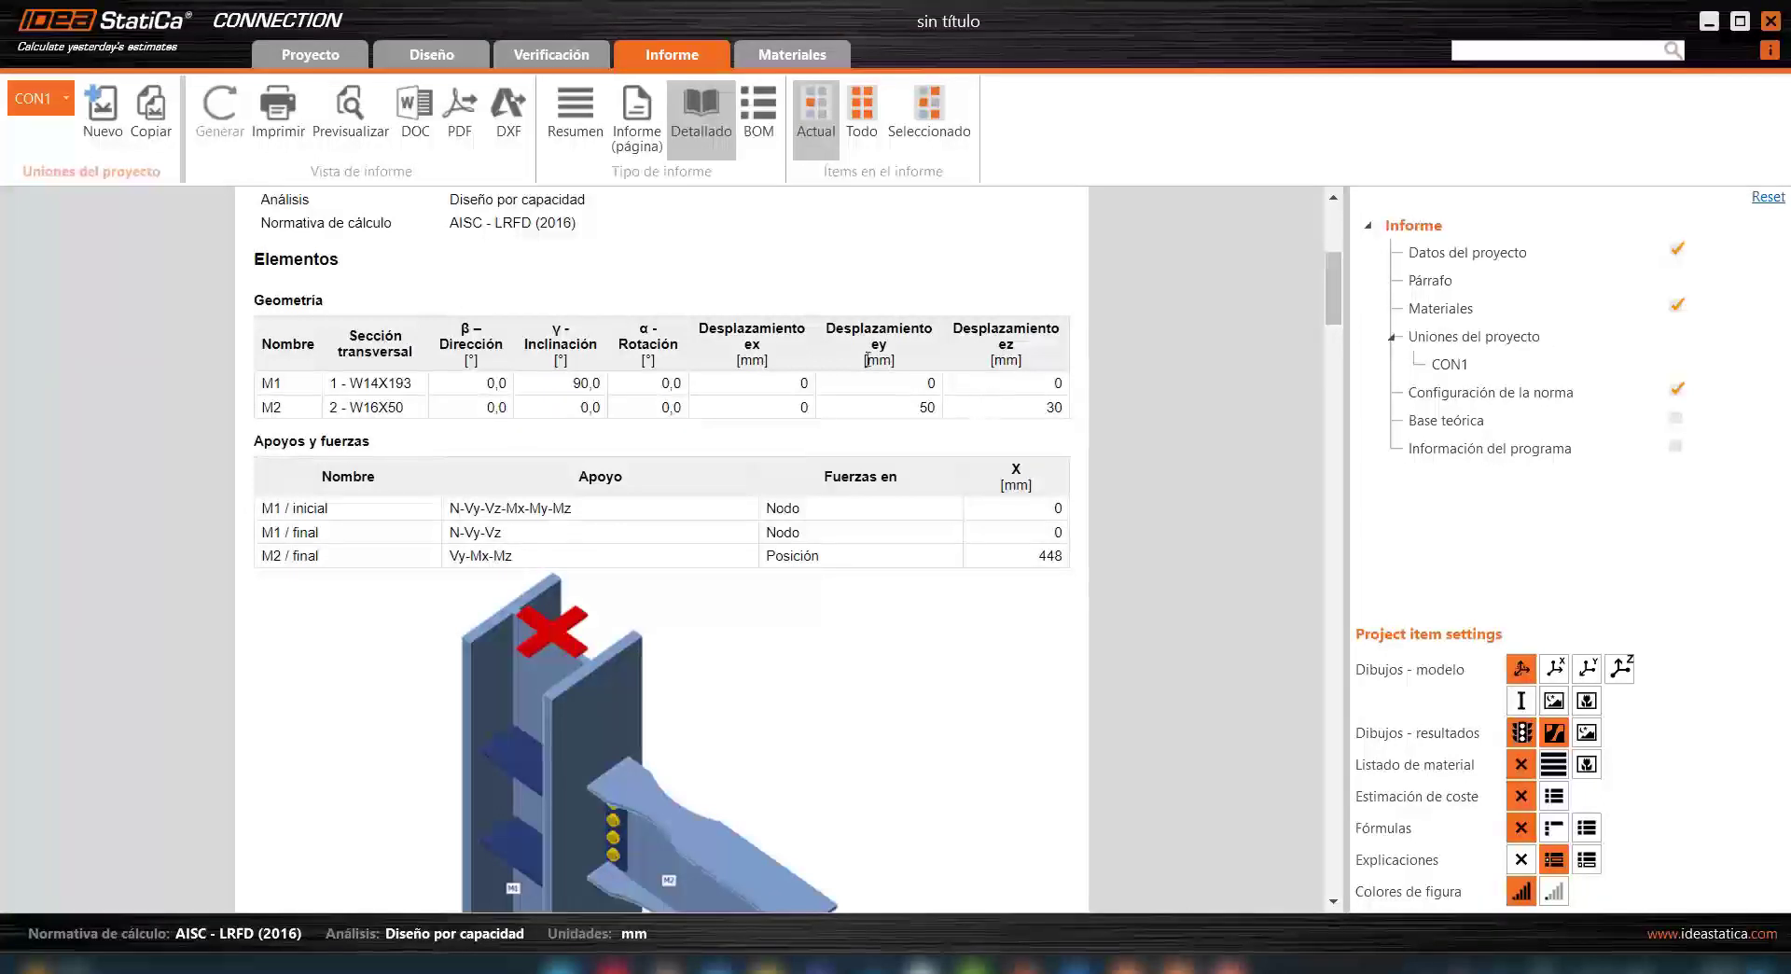
pyautogui.moveTo(273, 299); pyautogui.dragTo(390, 325)
pyautogui.click(390, 325)
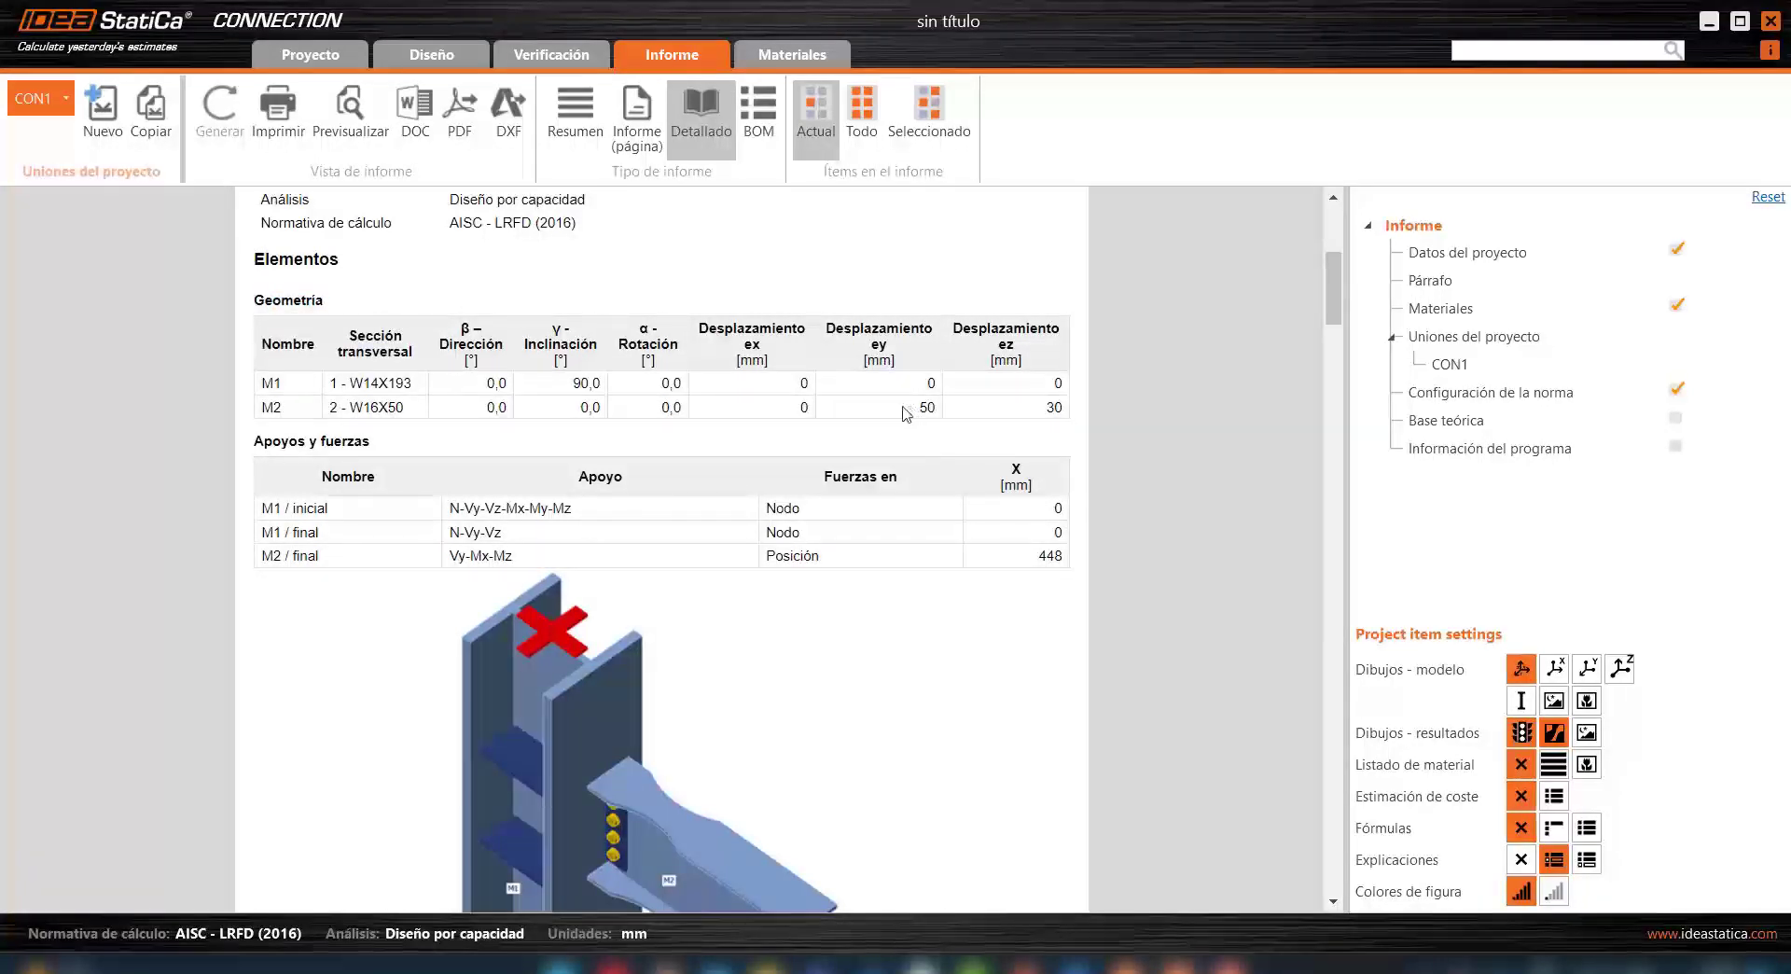
pyautogui.moveTo(907, 411); pyautogui.dragTo(1023, 413)
pyautogui.click(1045, 406)
# Step: Review the supports, cross-sections, bolts and load tables in CON1's detailed report
pyautogui.scroll(-3, 445, 408)
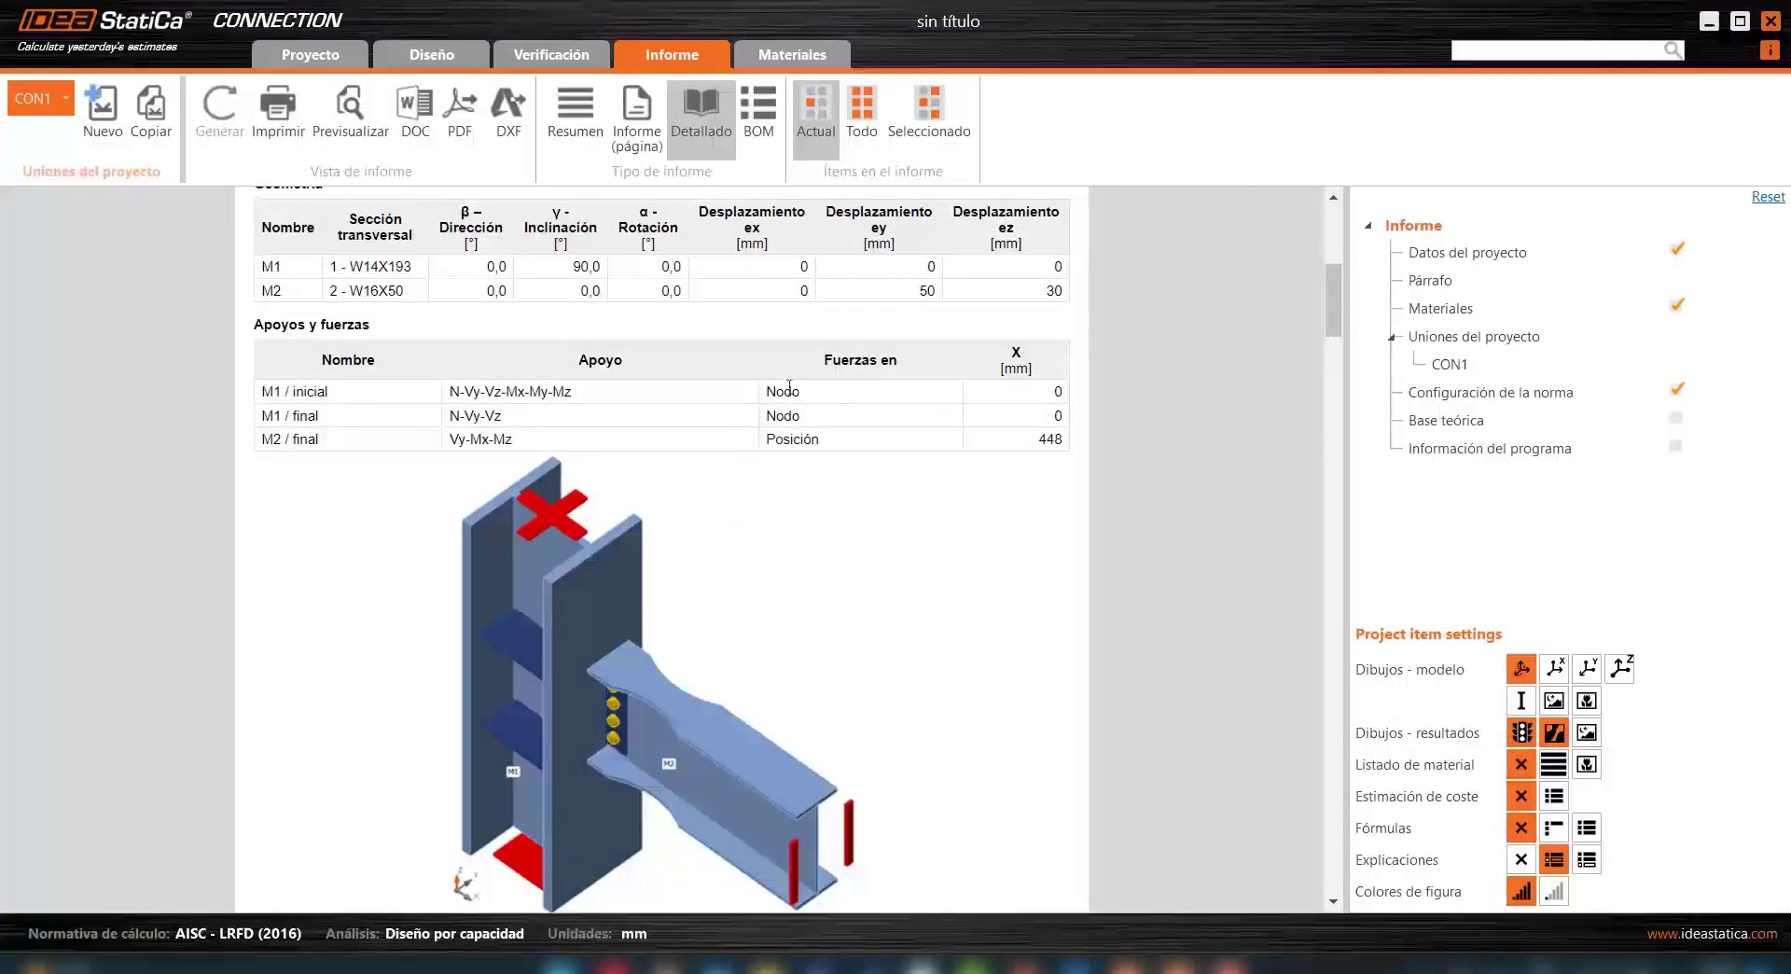
pyautogui.scroll(-9, 785, 444)
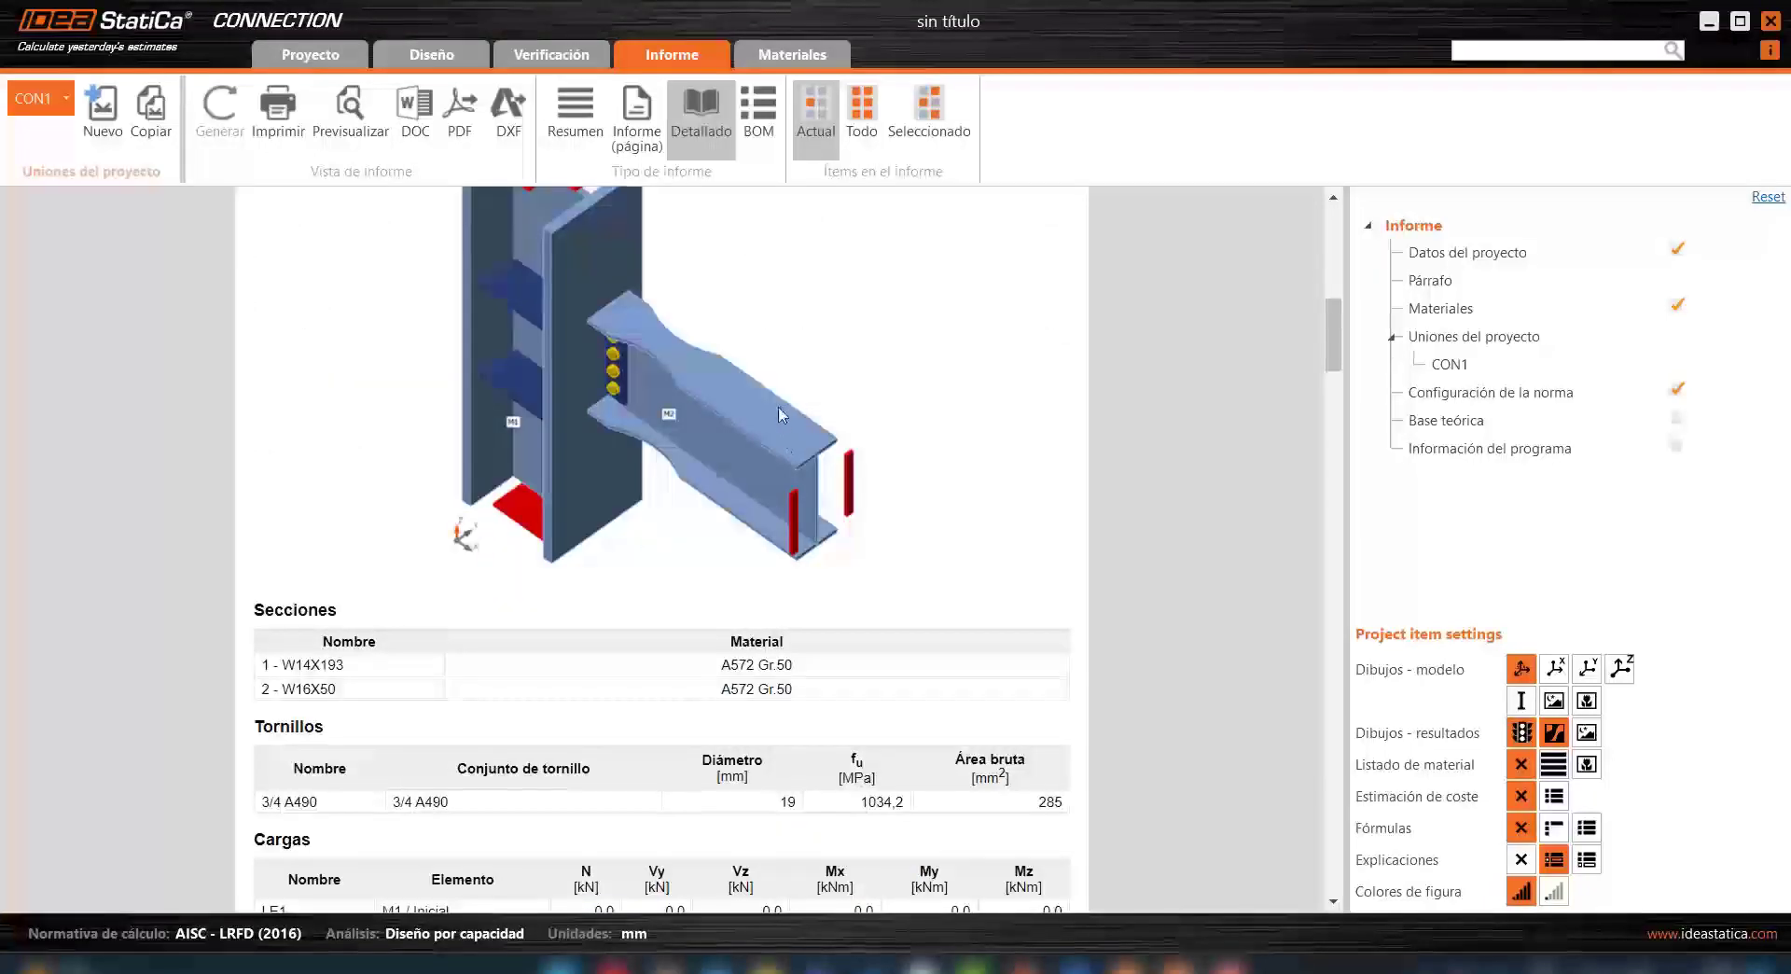
pyautogui.scroll(-9, 776, 406)
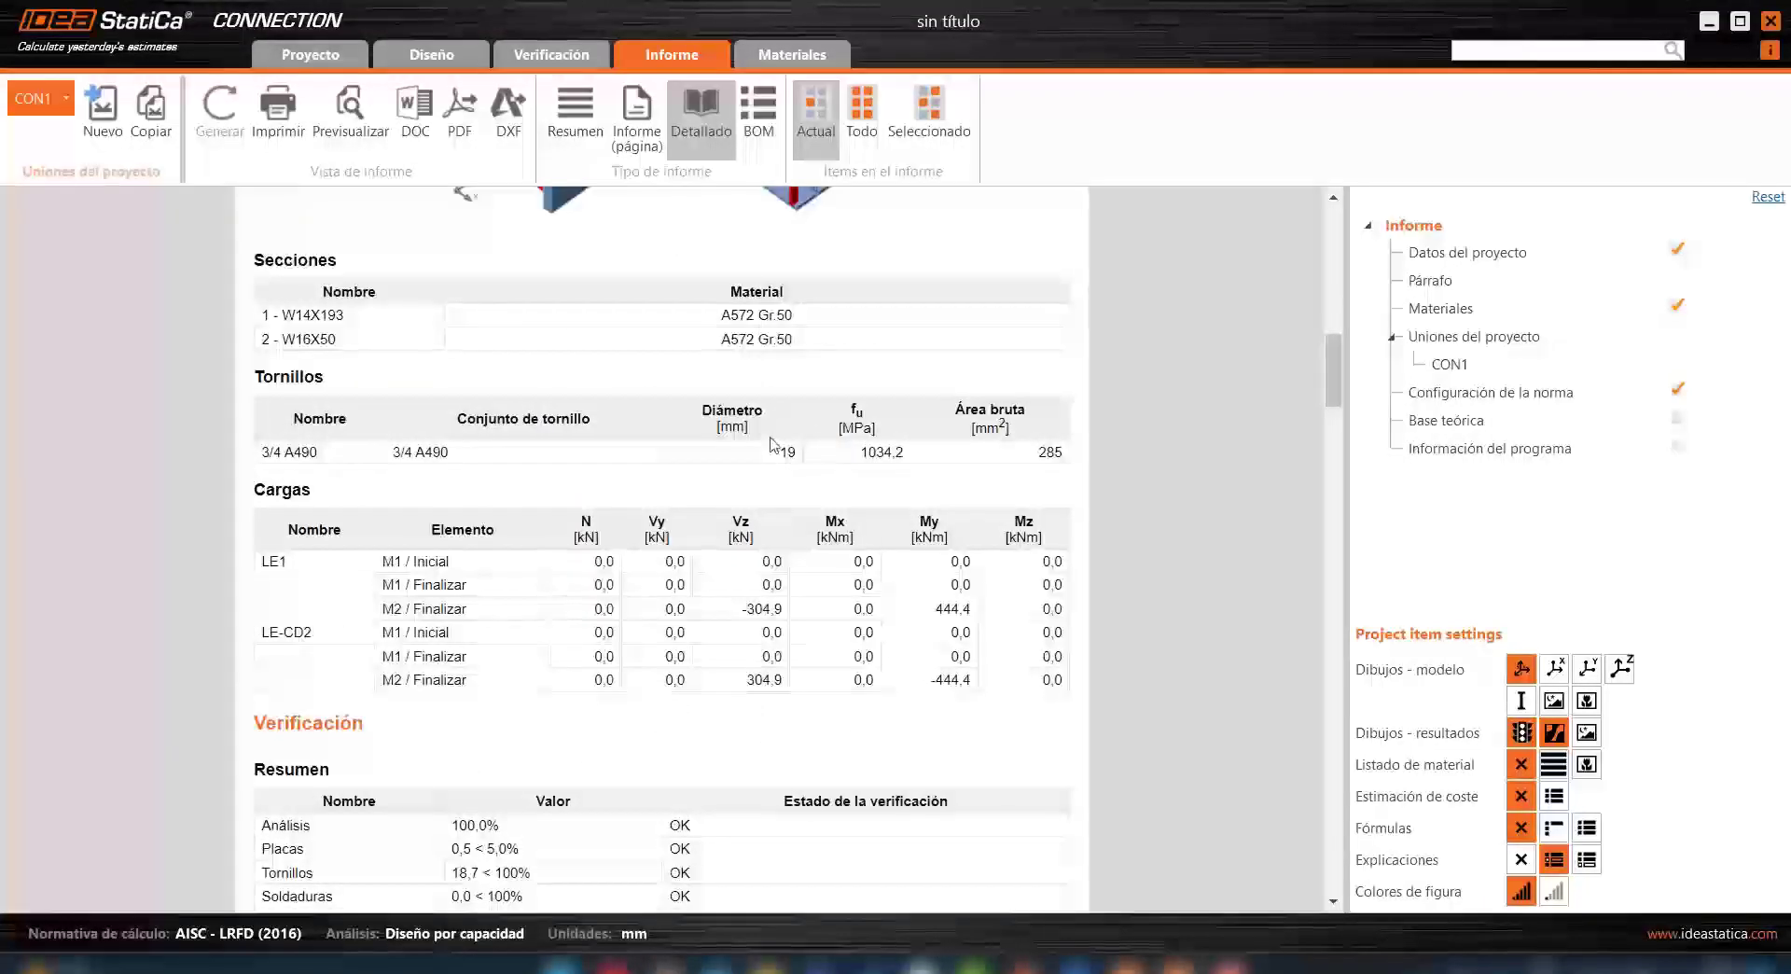
pyautogui.scroll(-3, 778, 448)
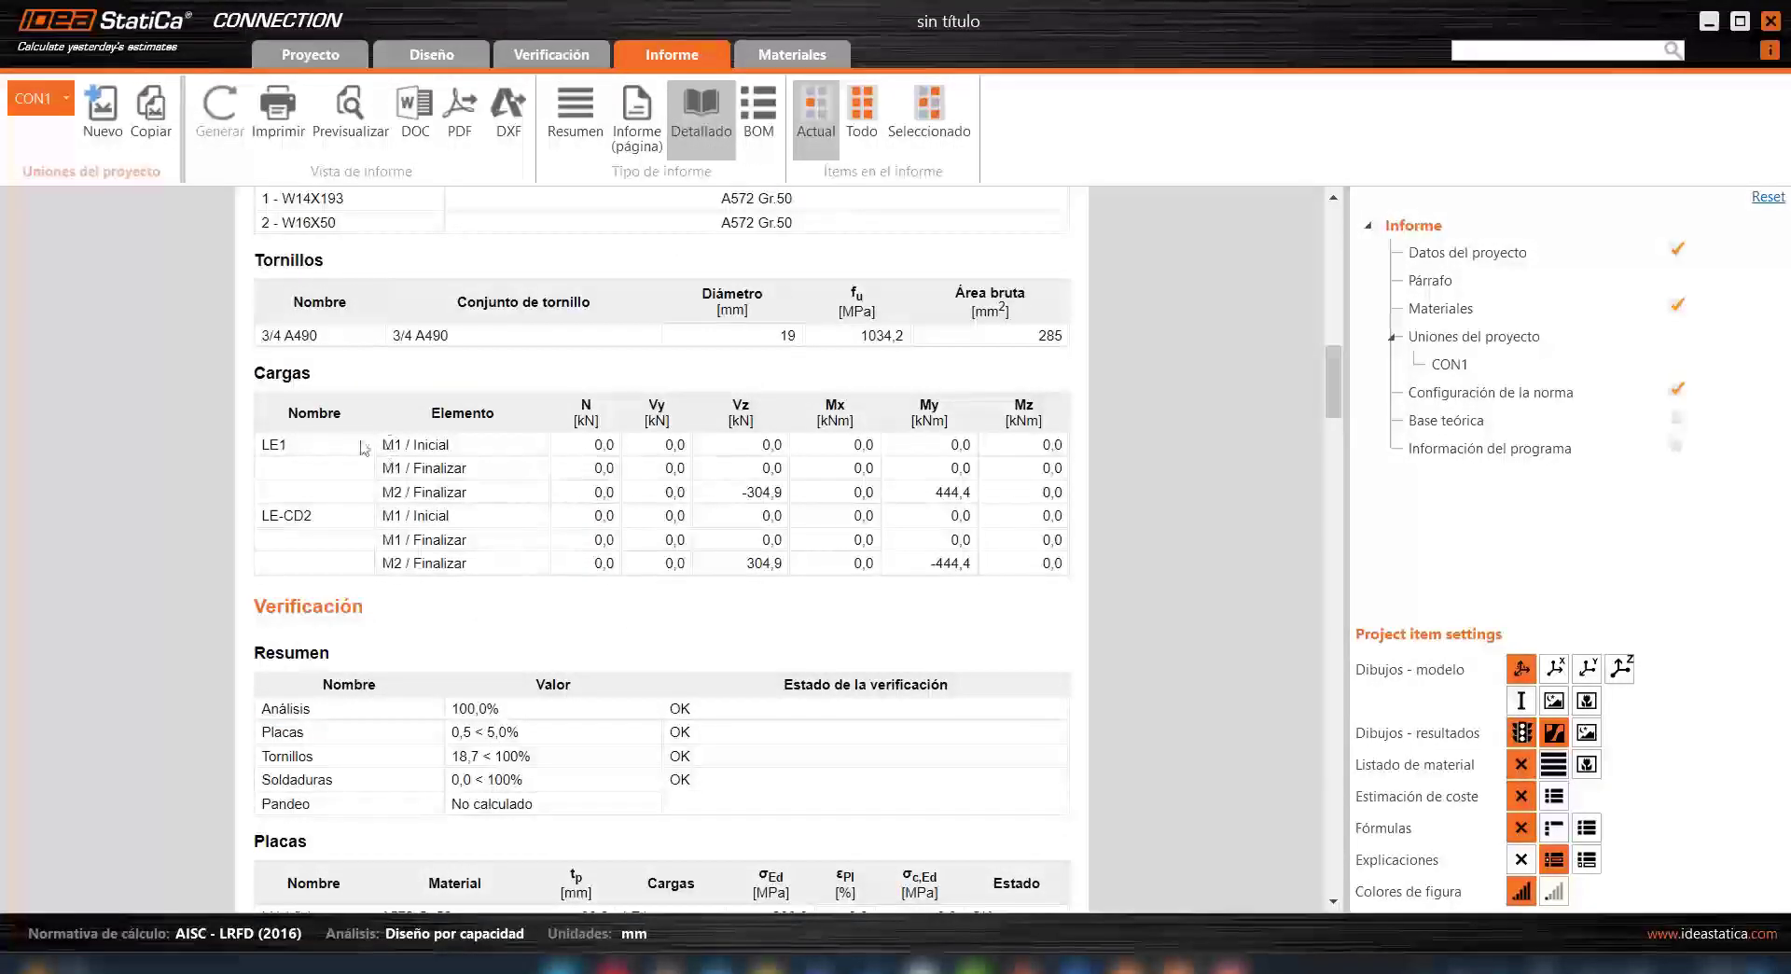
pyautogui.moveTo(382, 444); pyautogui.dragTo(471, 473)
pyautogui.scroll(-3, 541, 448)
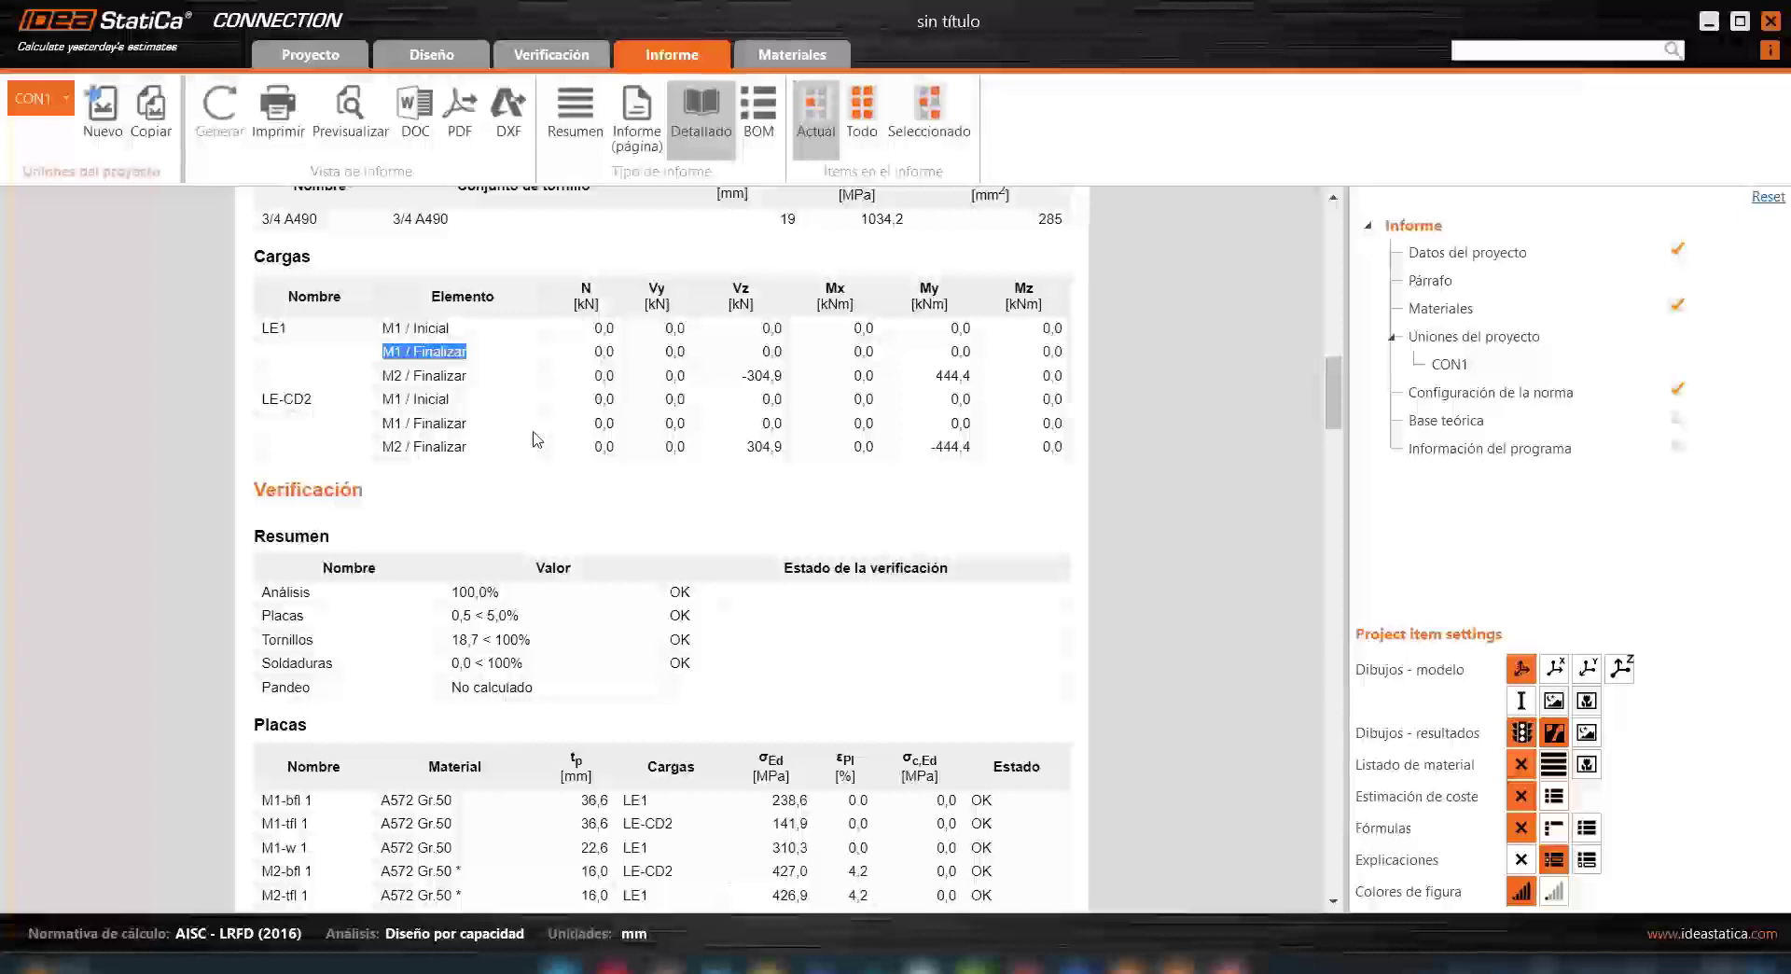
# Step: Examine the result plots, bolt and weld checks, and the prequalified connection's limit checks and references in CON1's report
pyautogui.scroll(-15, 536, 440)
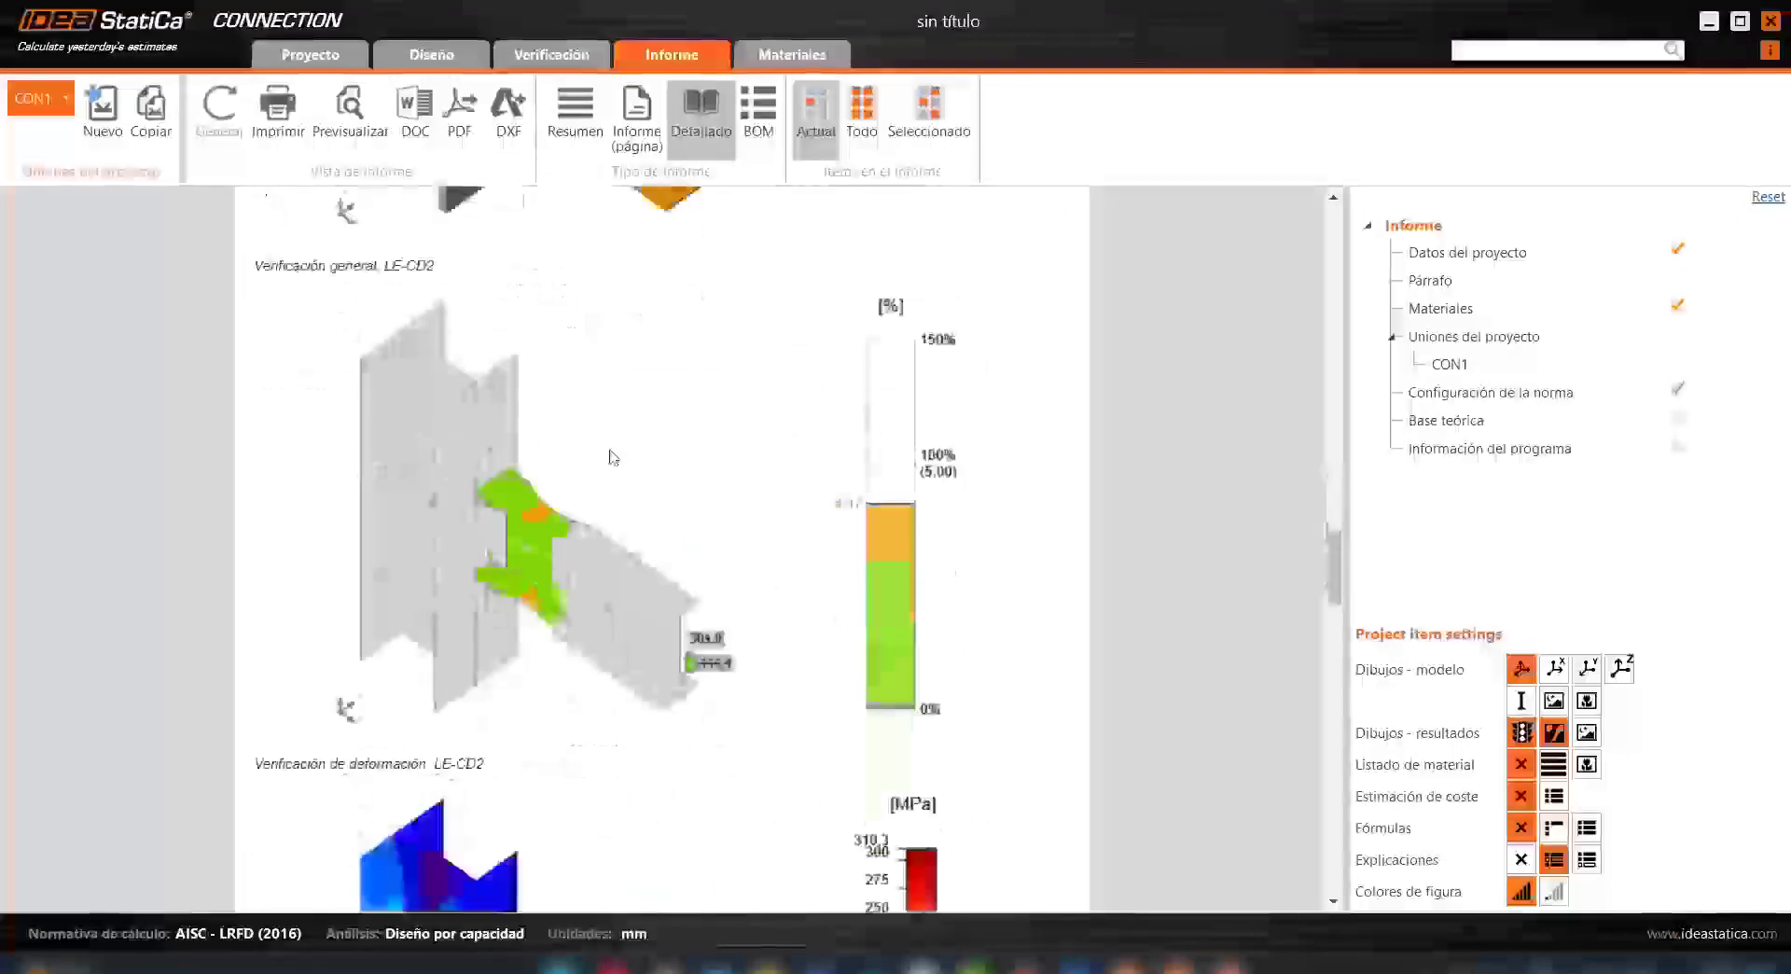
pyautogui.scroll(-8, 613, 457)
pyautogui.scroll(-3, 610, 458)
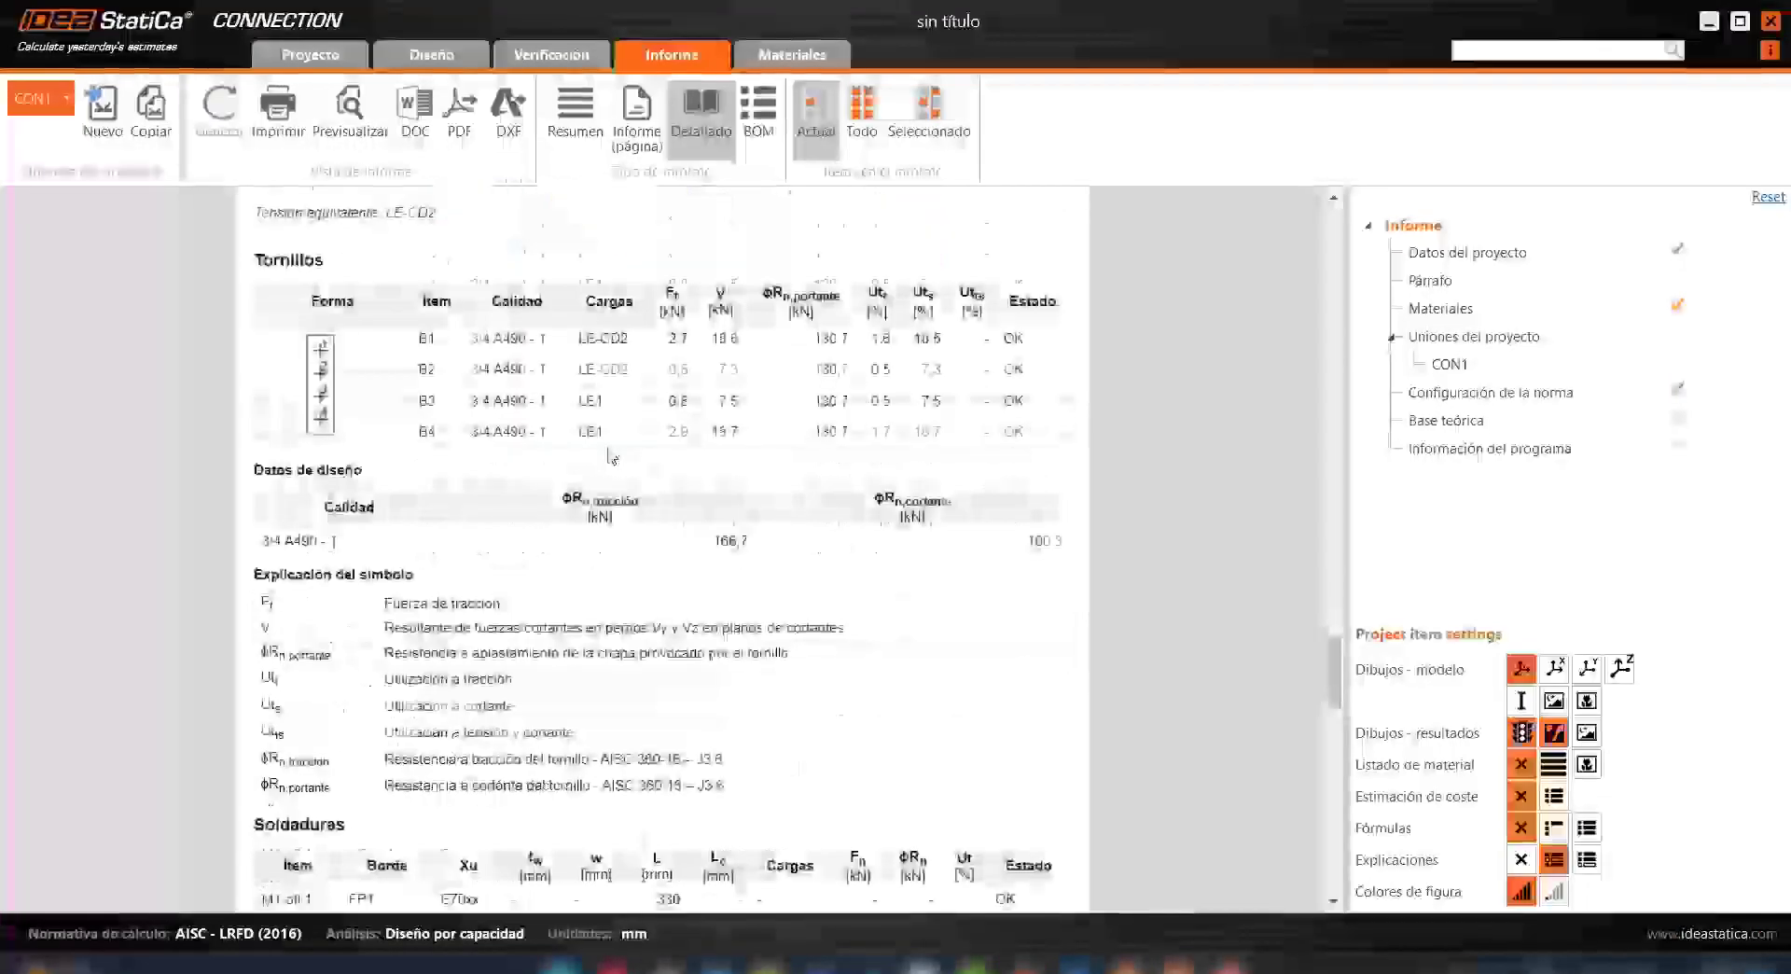
pyautogui.scroll(-7, 611, 457)
pyautogui.scroll(-5, 634, 439)
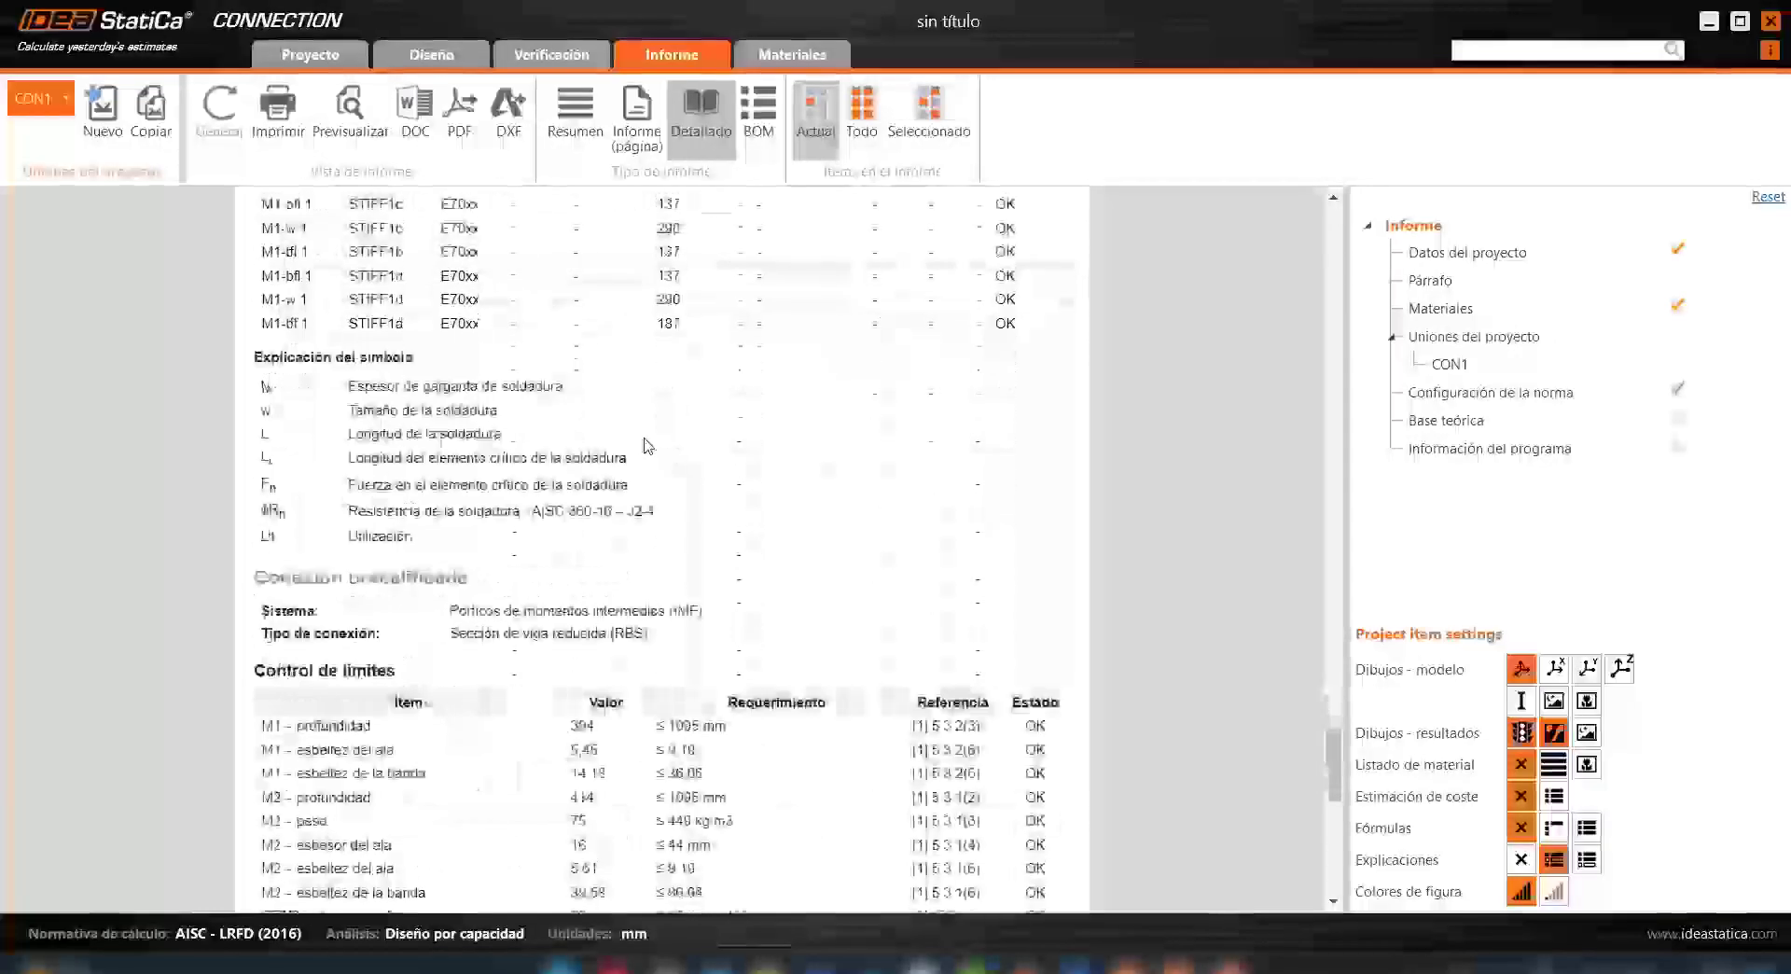
pyautogui.scroll(-5, 648, 445)
pyautogui.scroll(2, 464, 284)
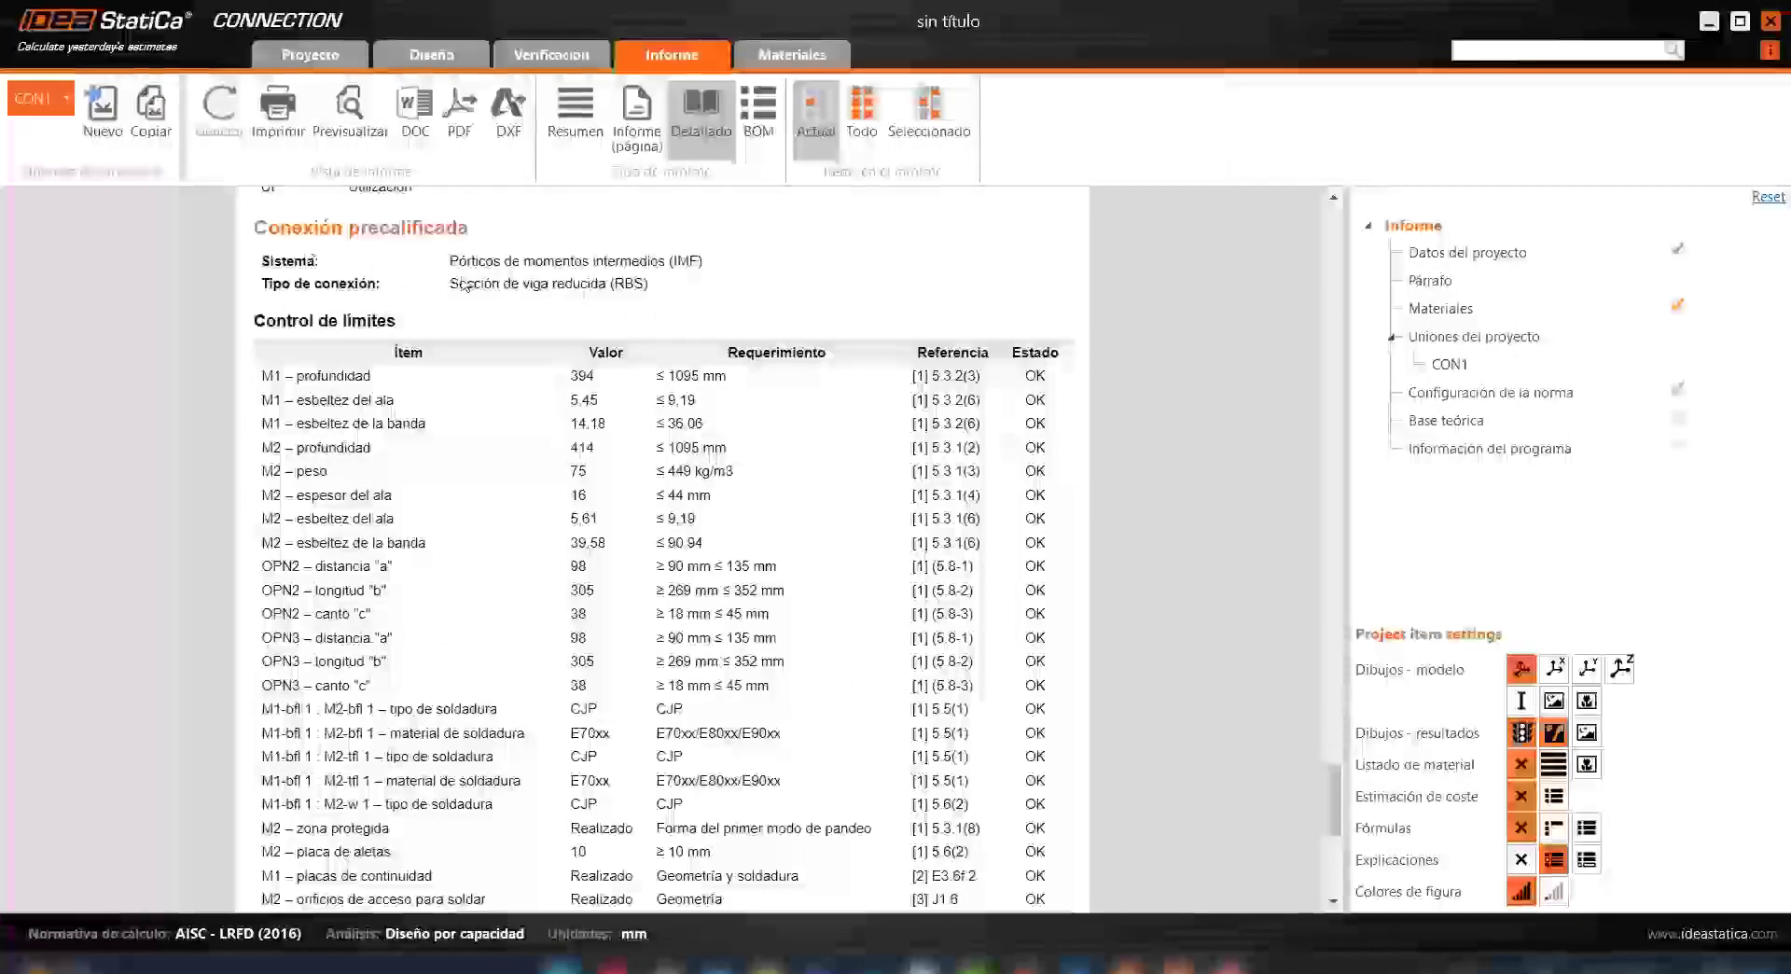
pyautogui.scroll(-5, 500, 311)
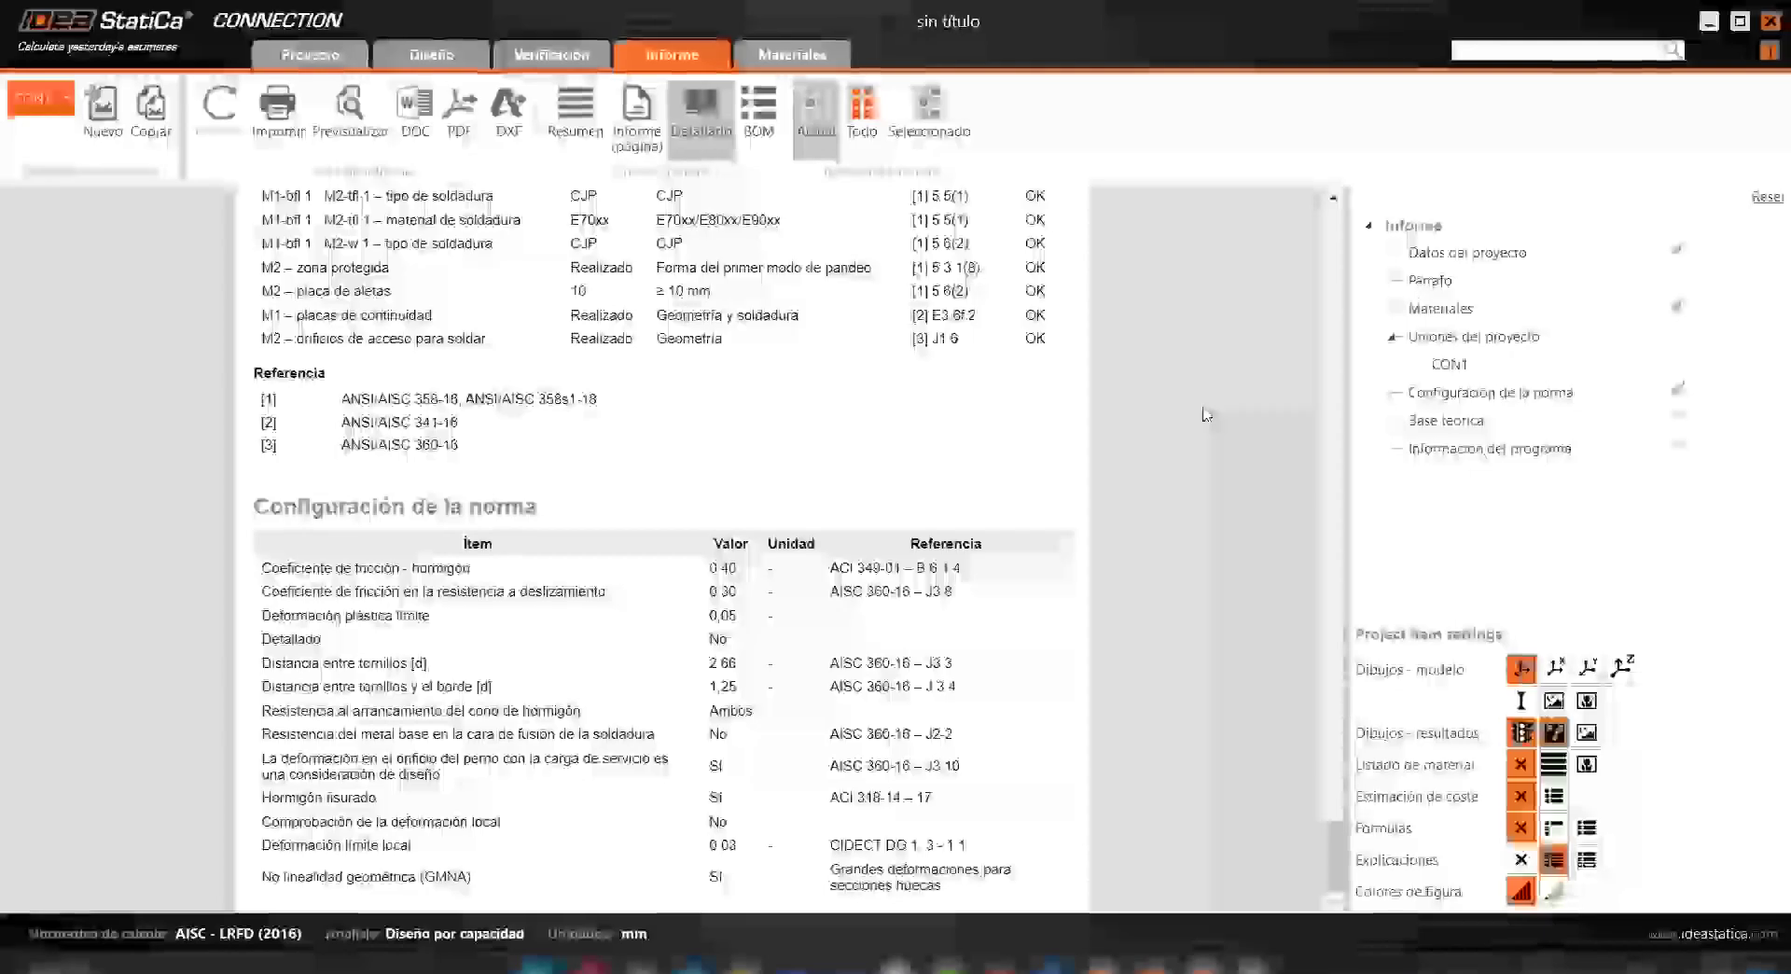
pyautogui.scroll(10, 867, 485)
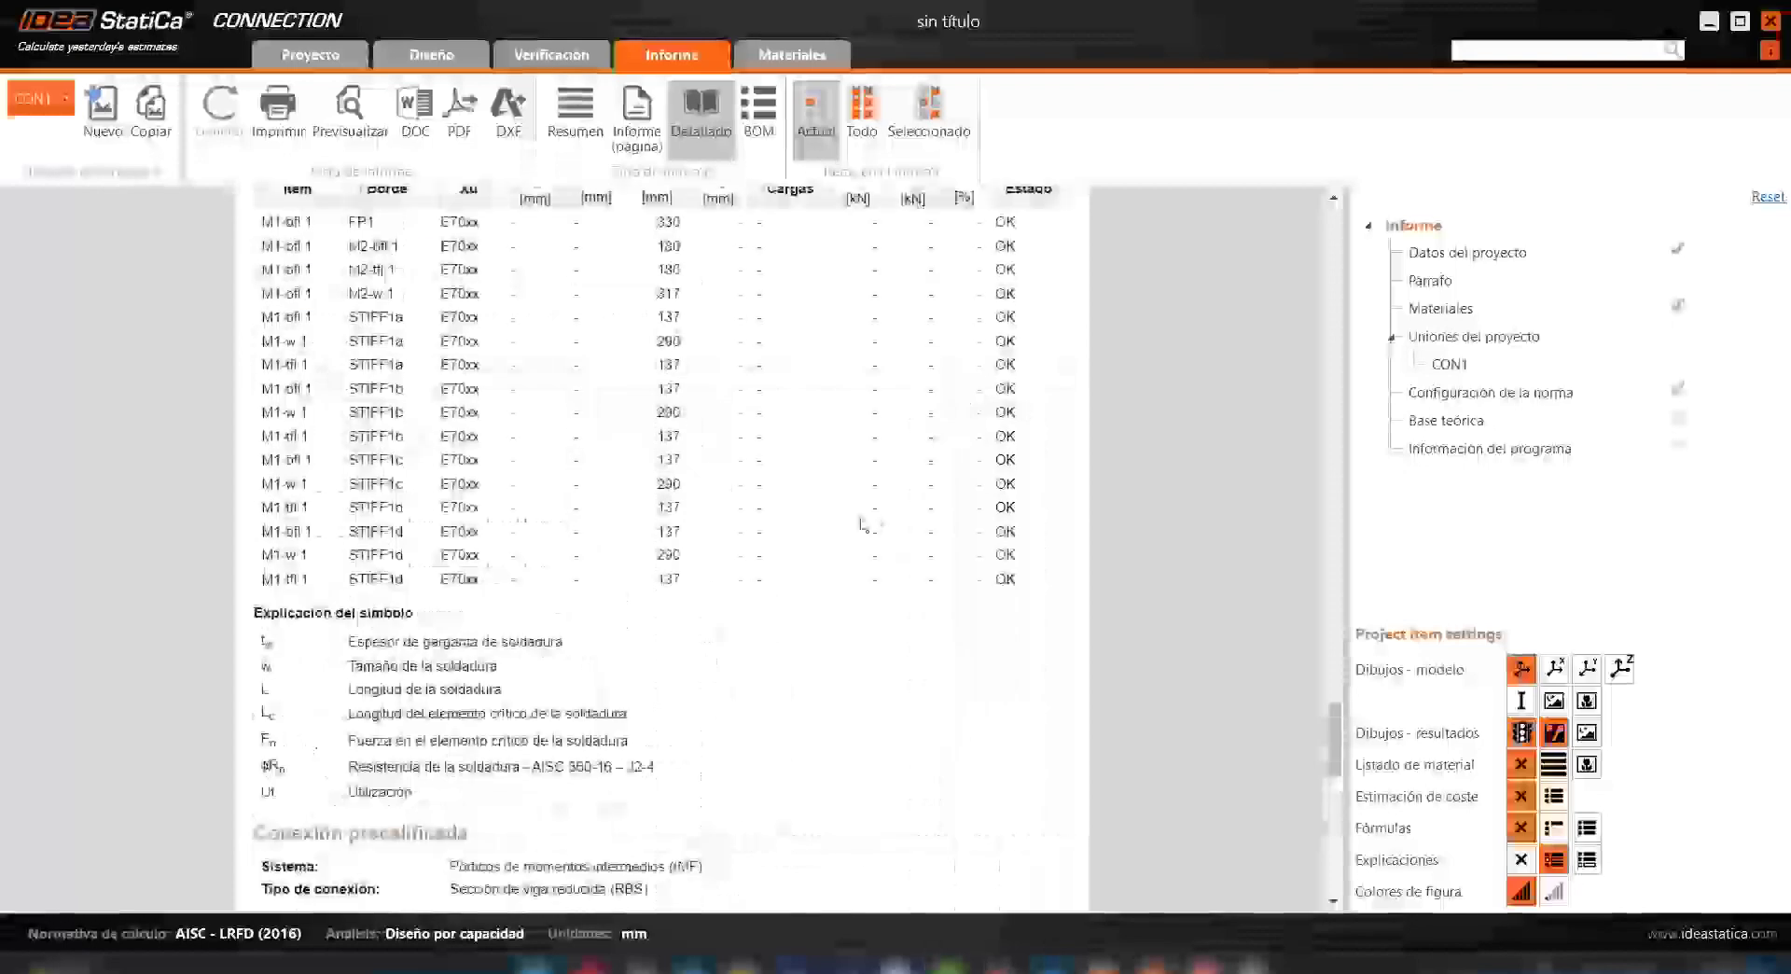
pyautogui.scroll(-10, 862, 525)
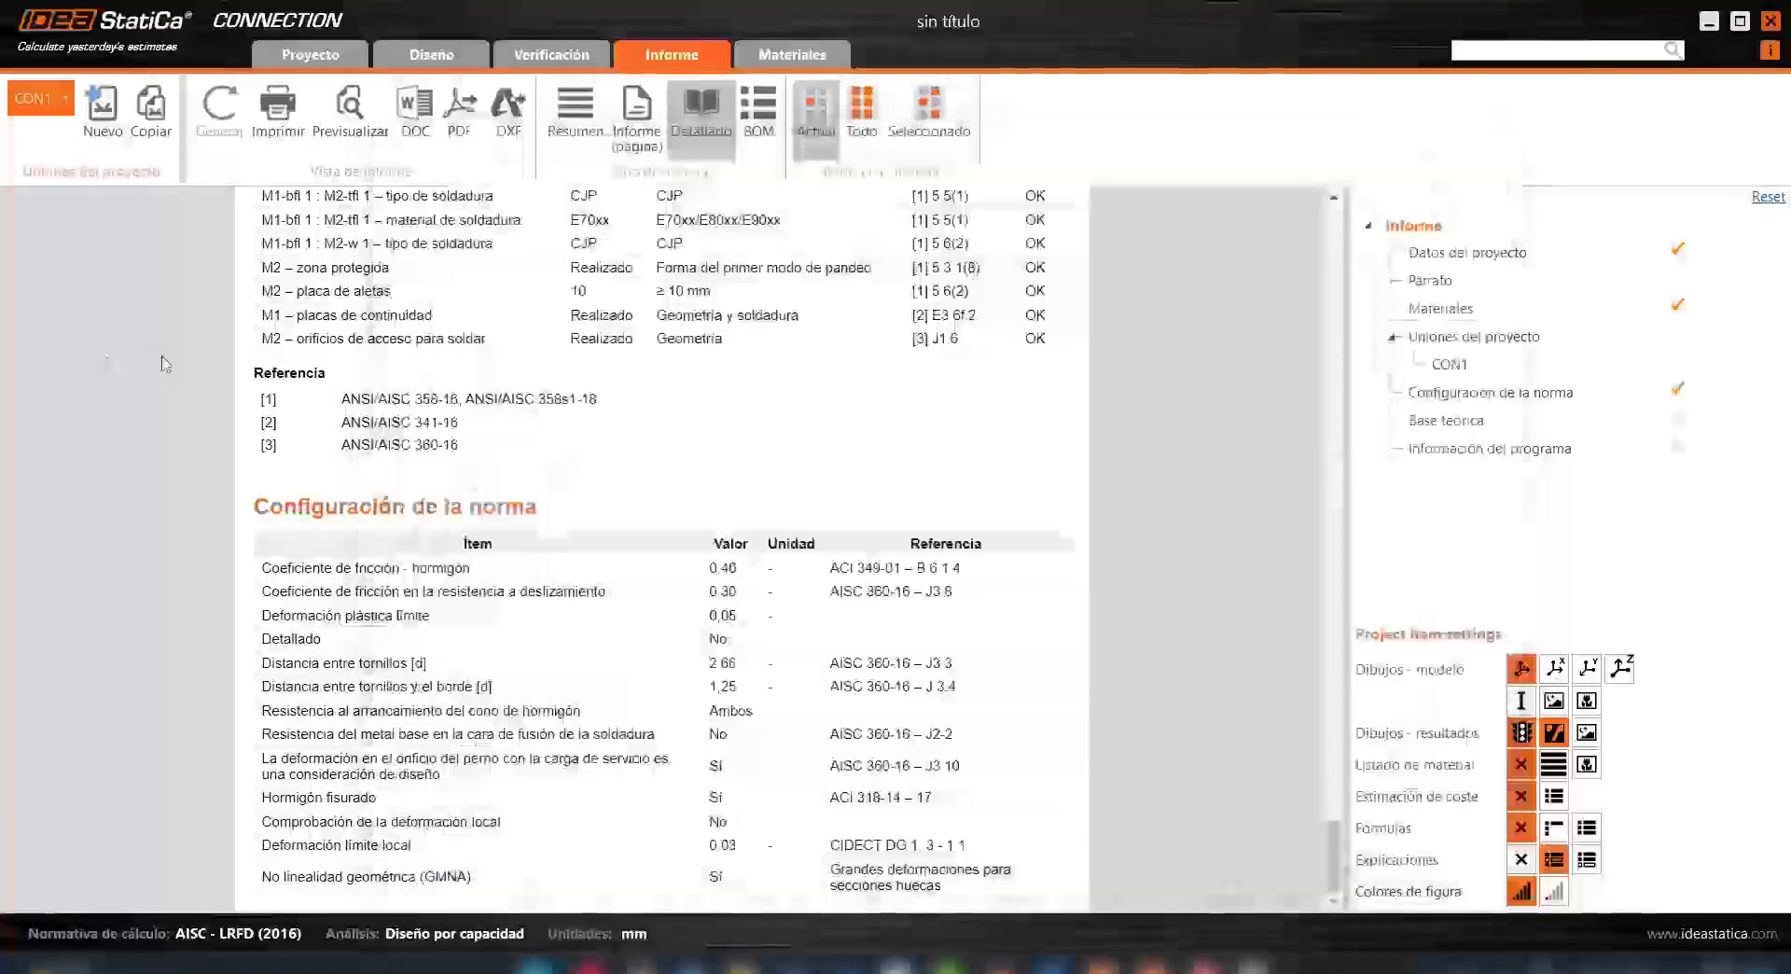
pyautogui.scroll(5, 1123, 549)
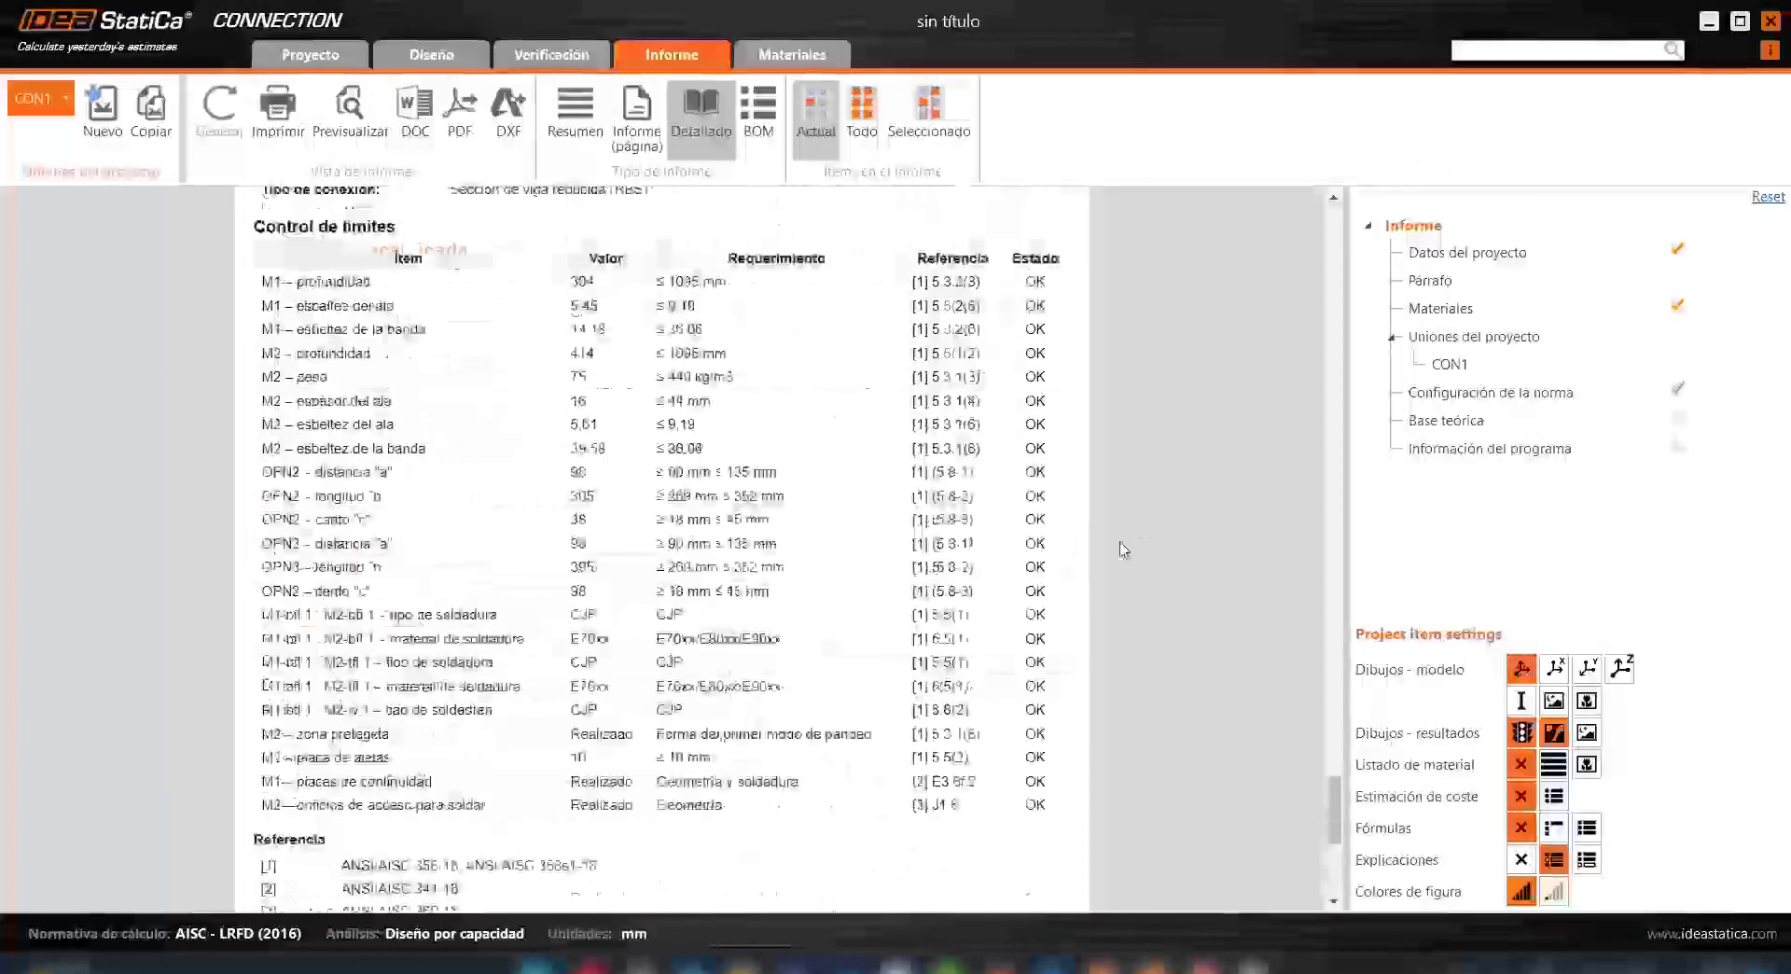
# Step: Return to the start of CON1's report and recheck the member geometry, sections and bolt data
pyautogui.scroll(15, 1123, 549)
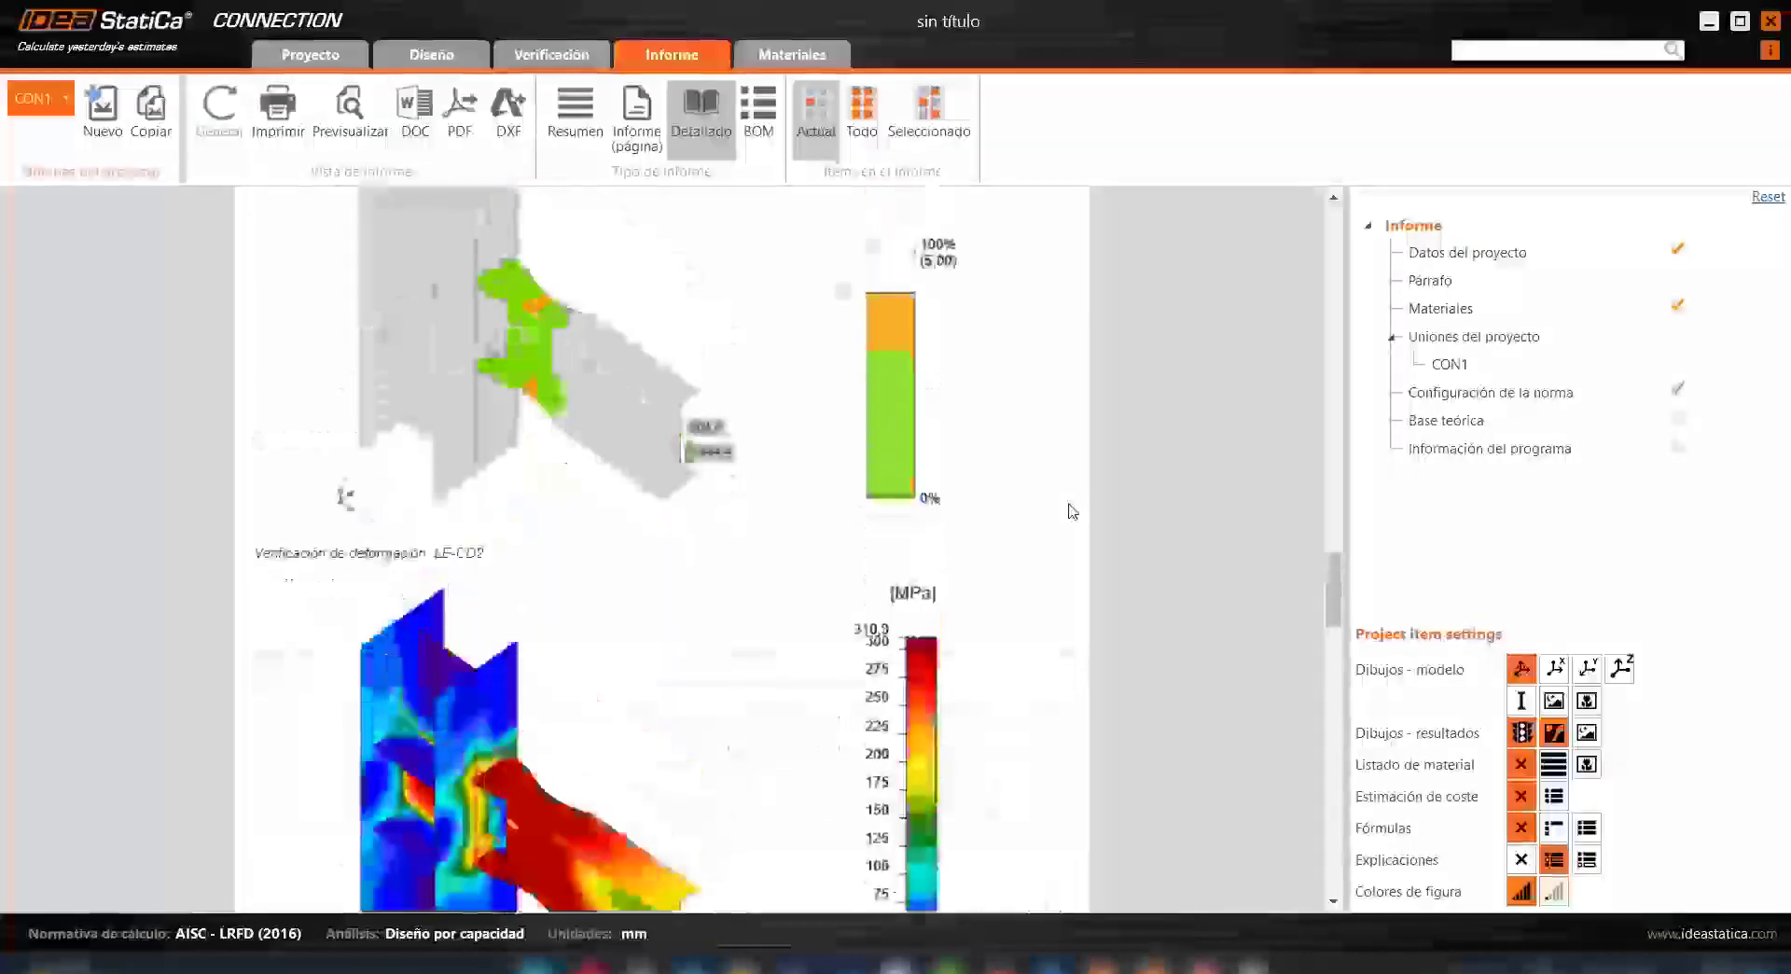
pyautogui.scroll(15, 1072, 510)
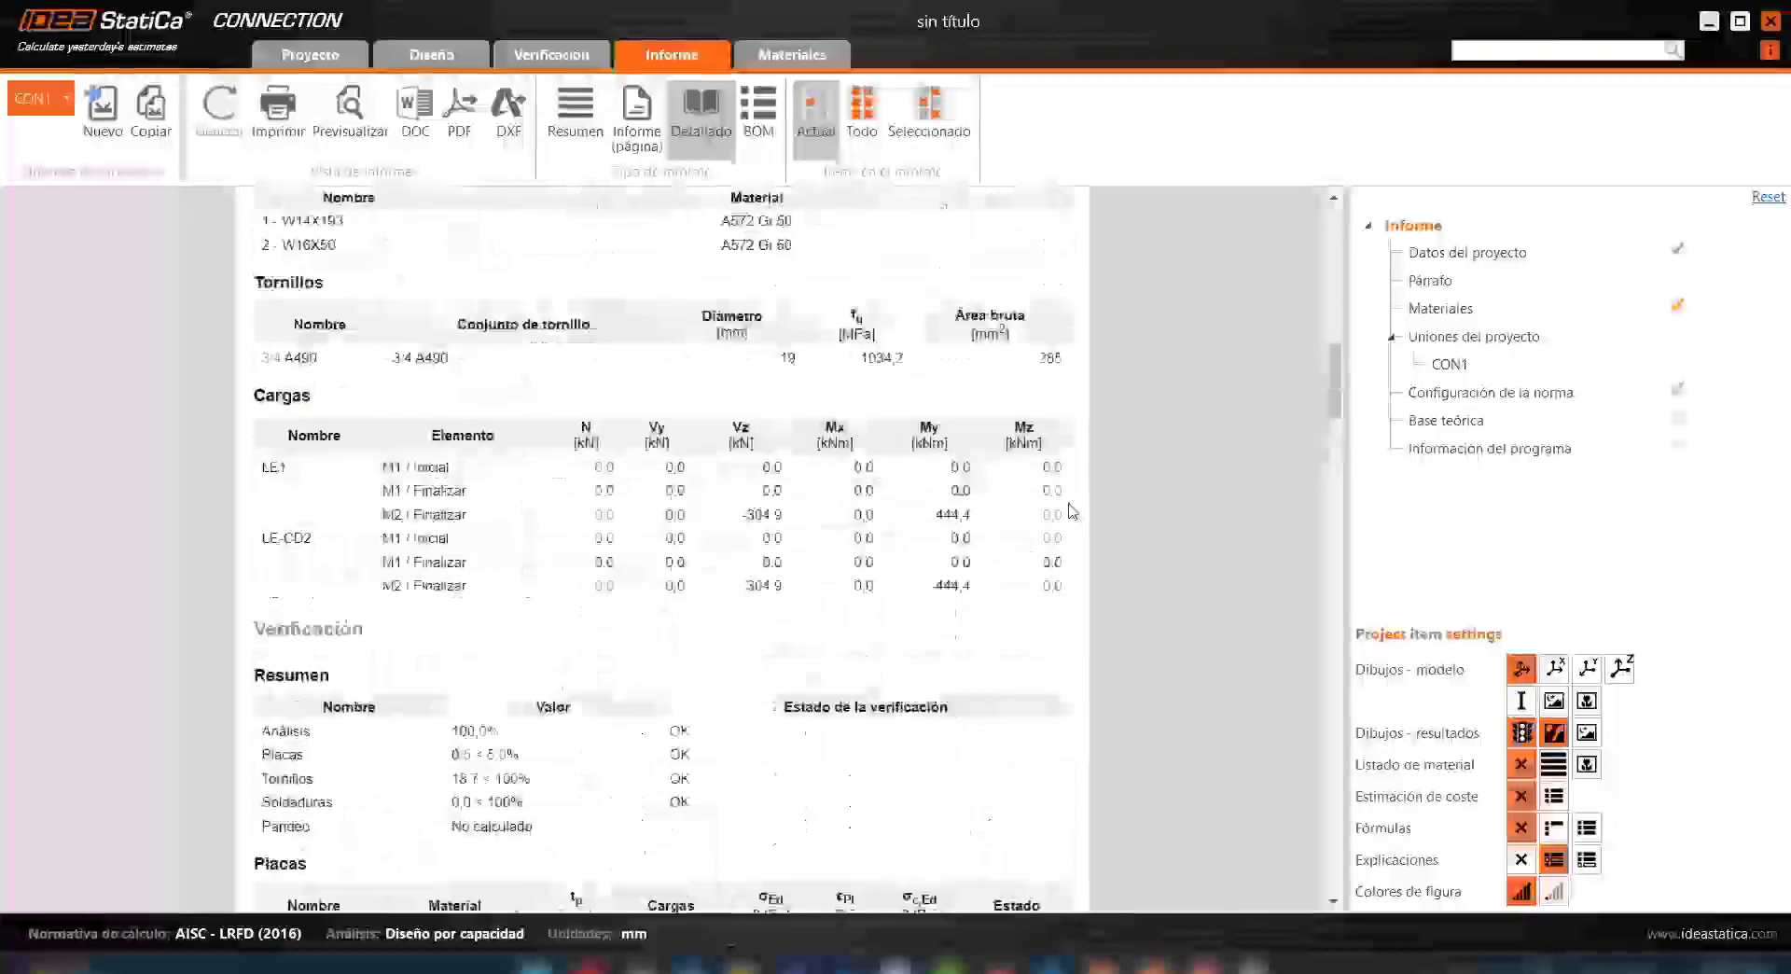
pyautogui.scroll(15, 1072, 511)
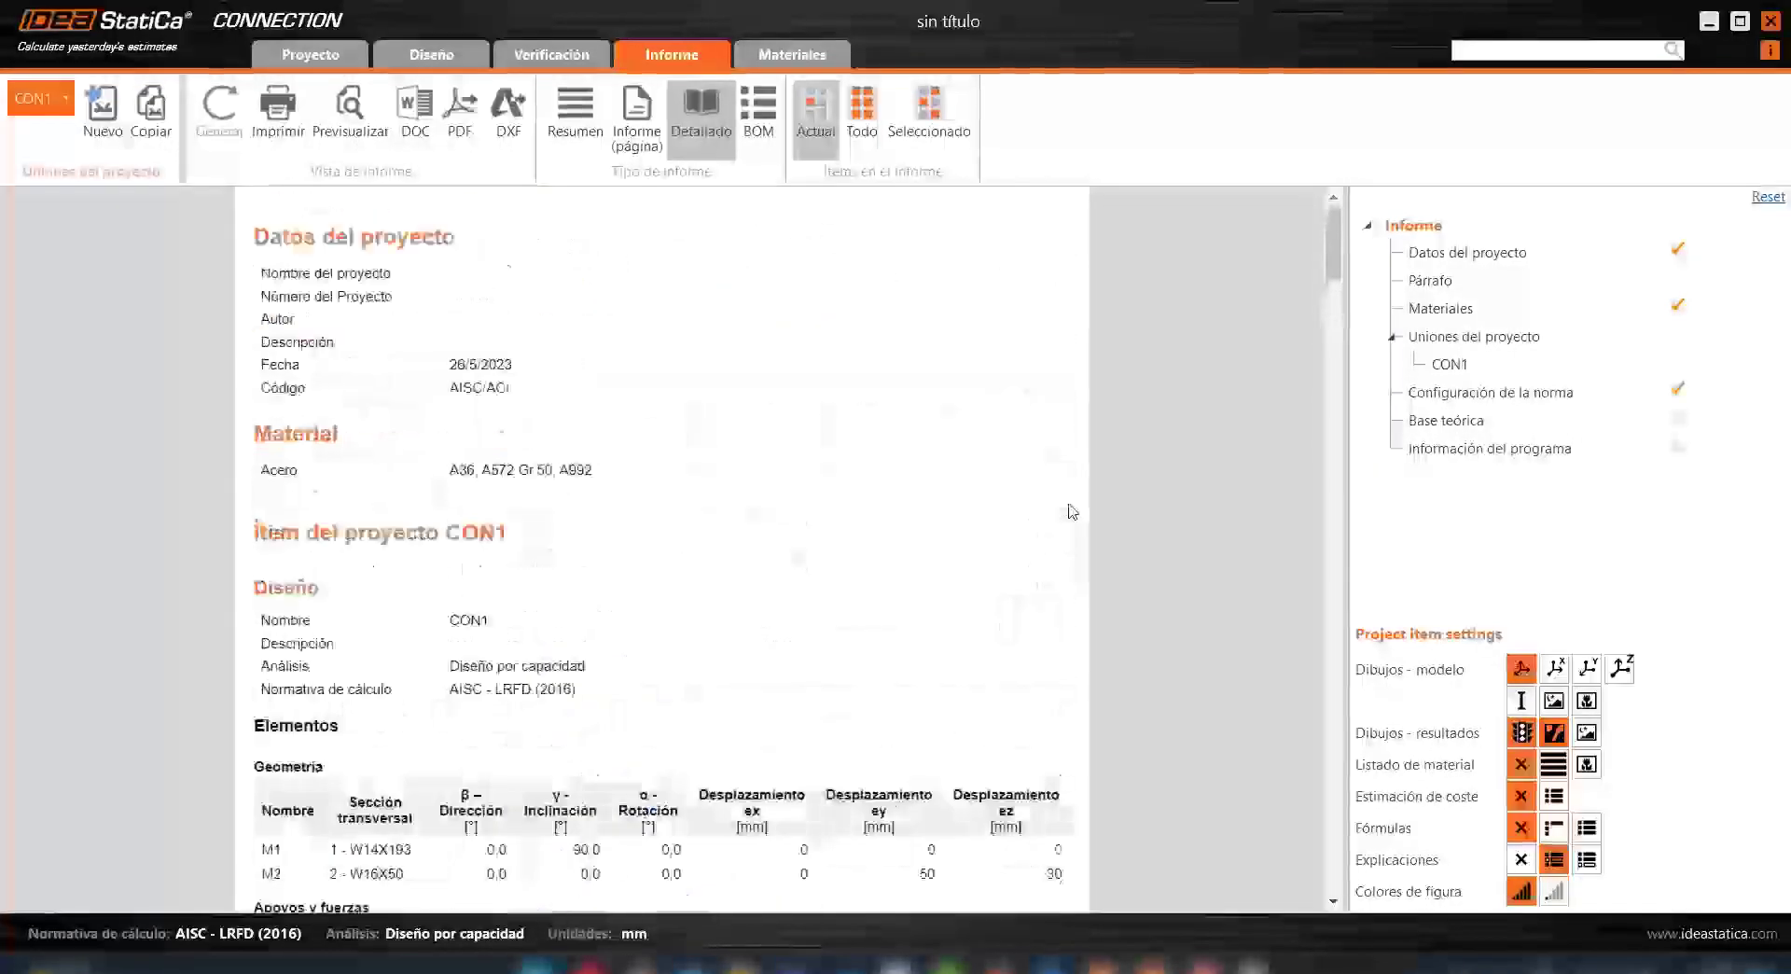
pyautogui.scroll(-5, 1072, 511)
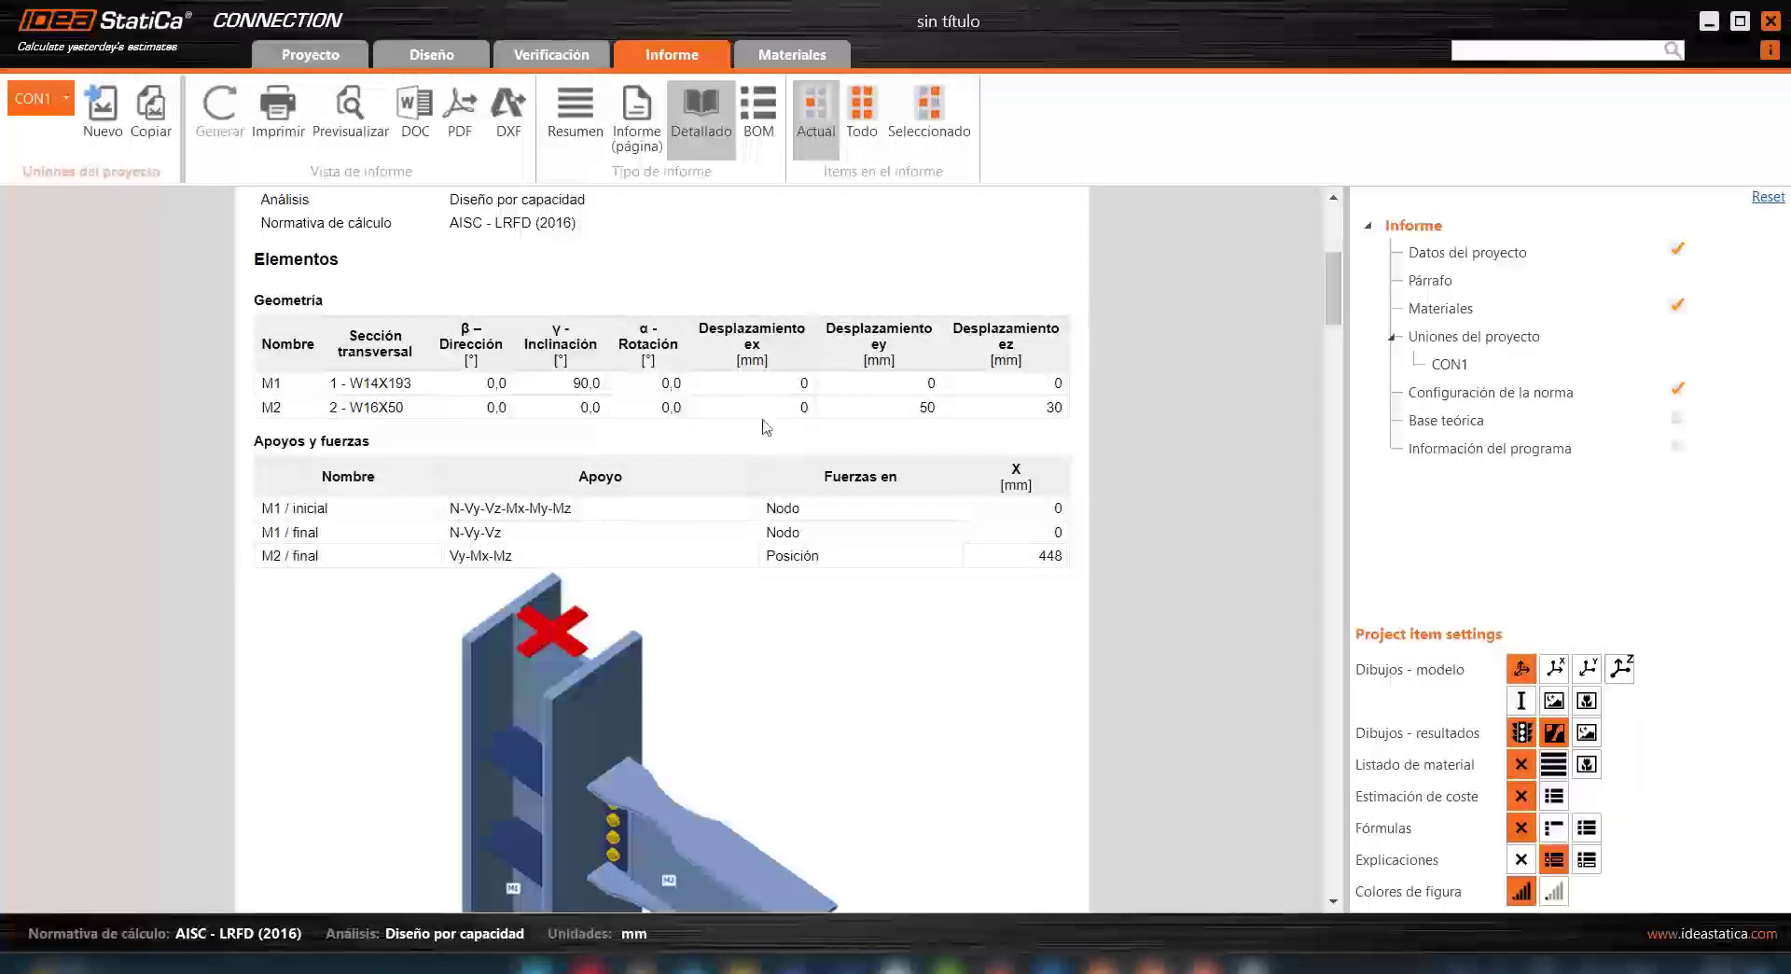
pyautogui.scroll(-5, 845, 444)
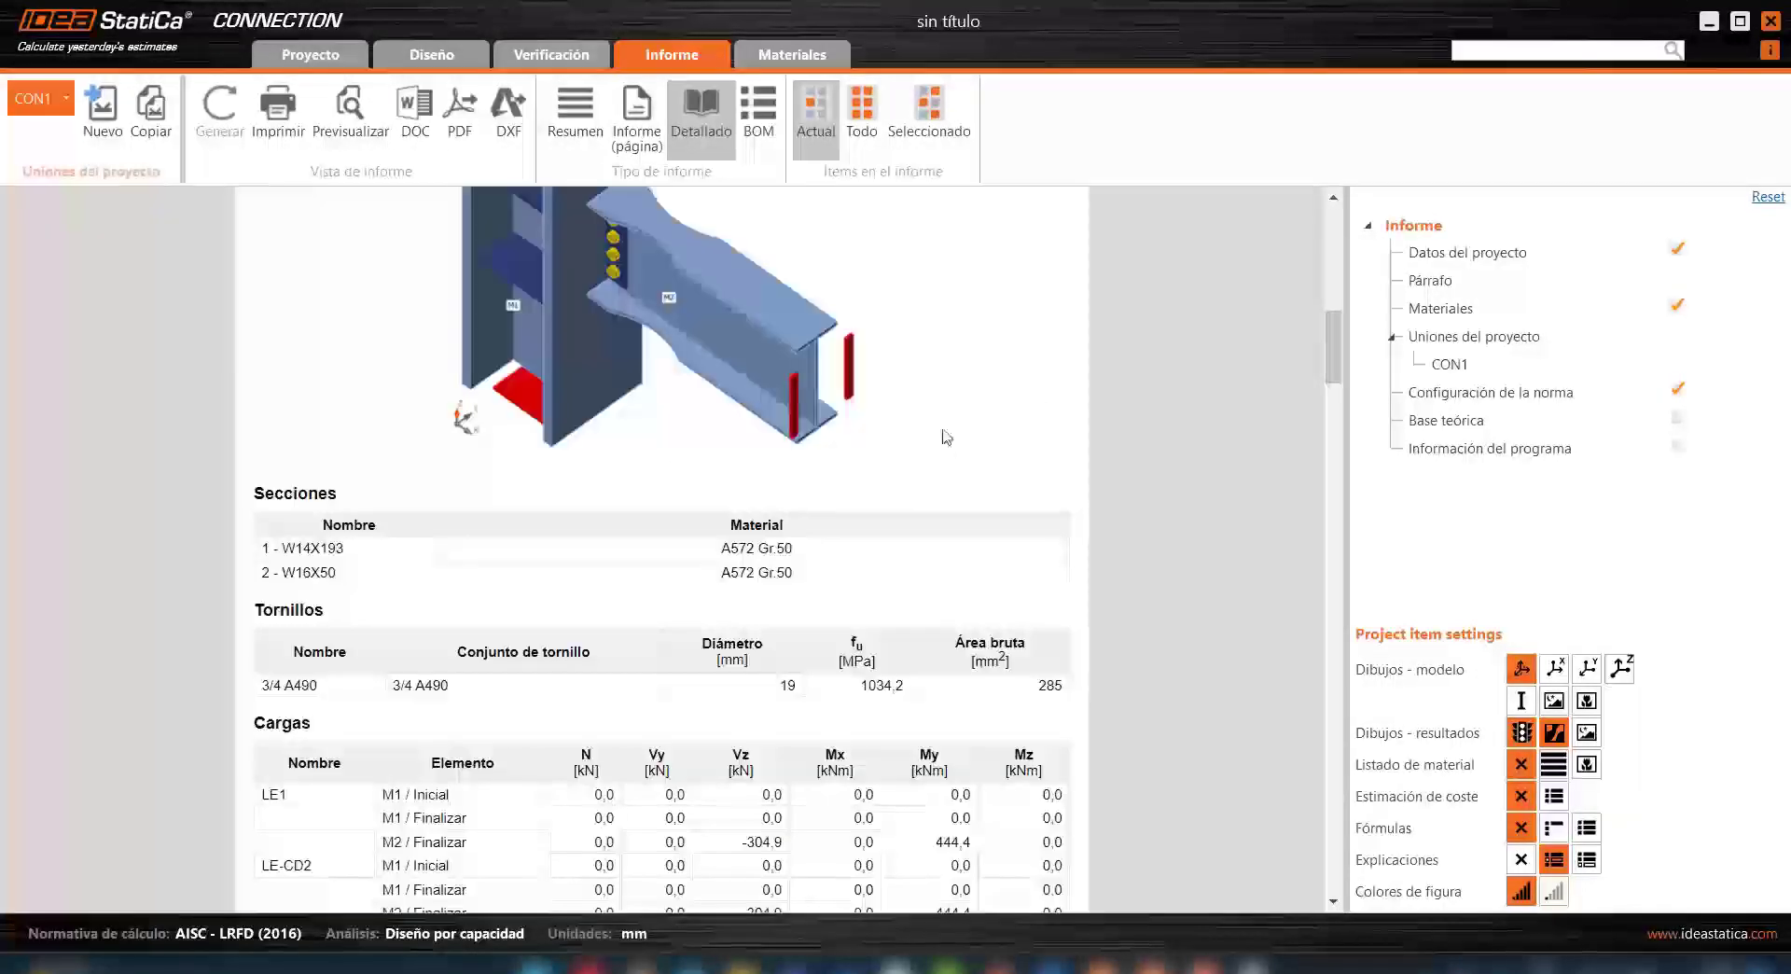
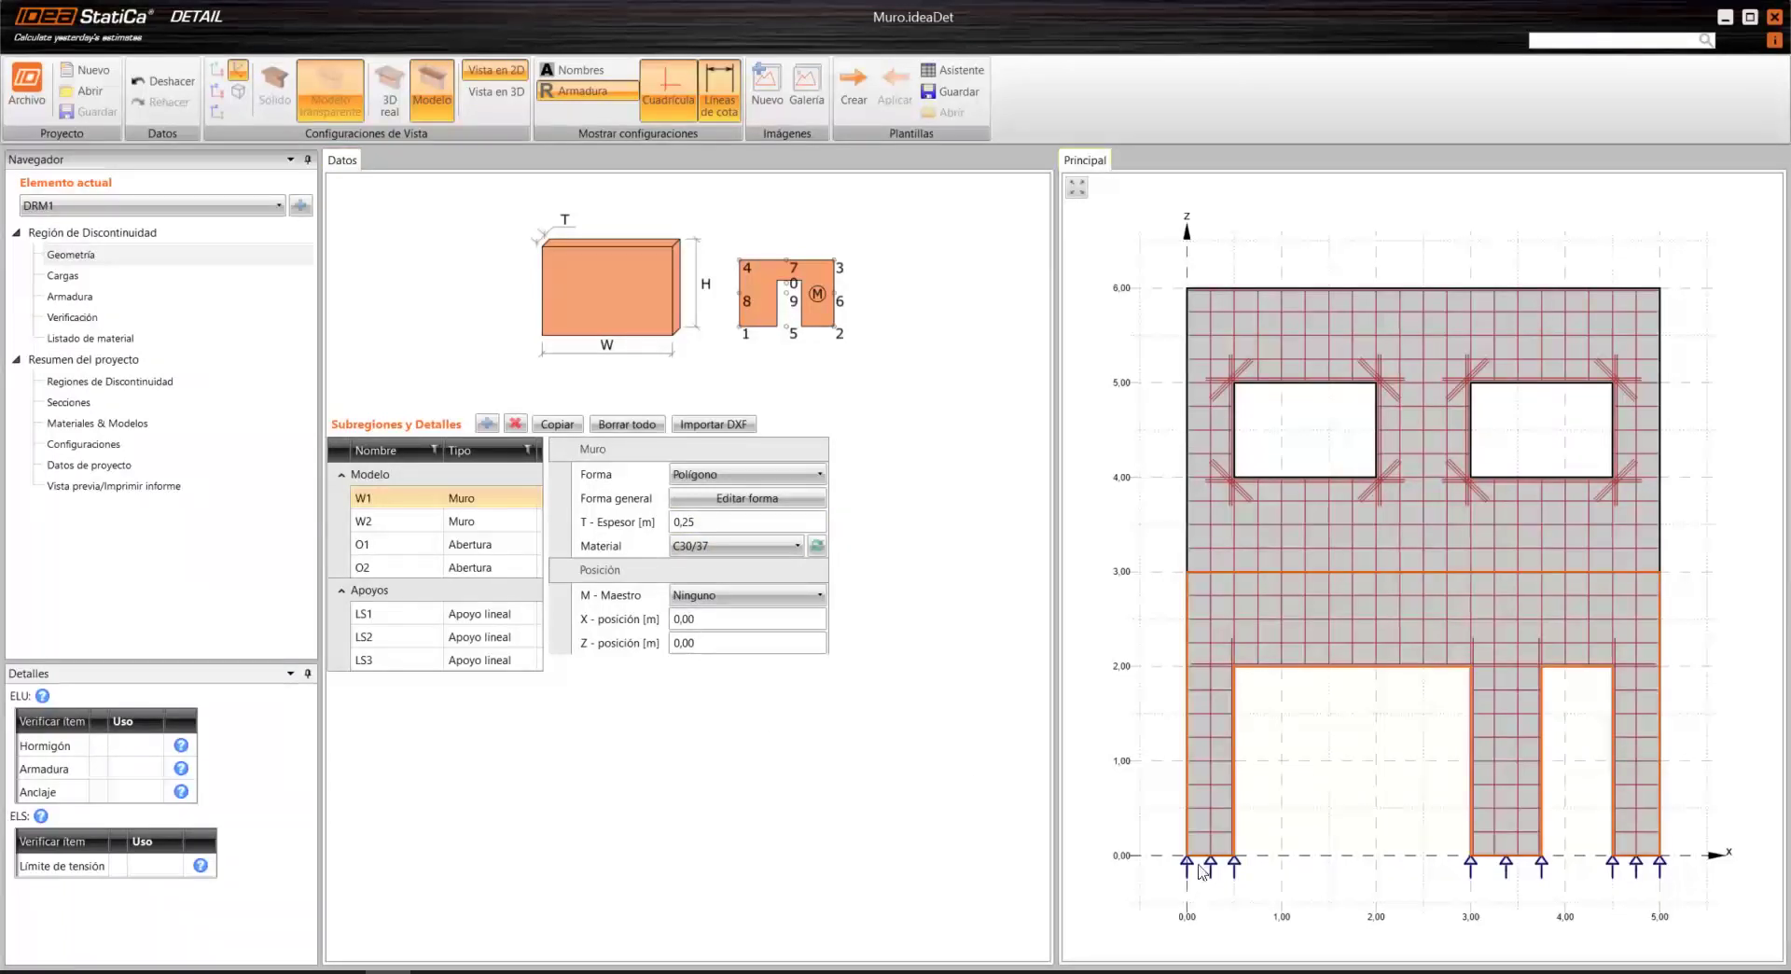
# Step: Switch to IDEA StatiCa Detail and inspect the Permanente and Sobrecarga load cases on wall DRM1
pyautogui.click(102, 279)
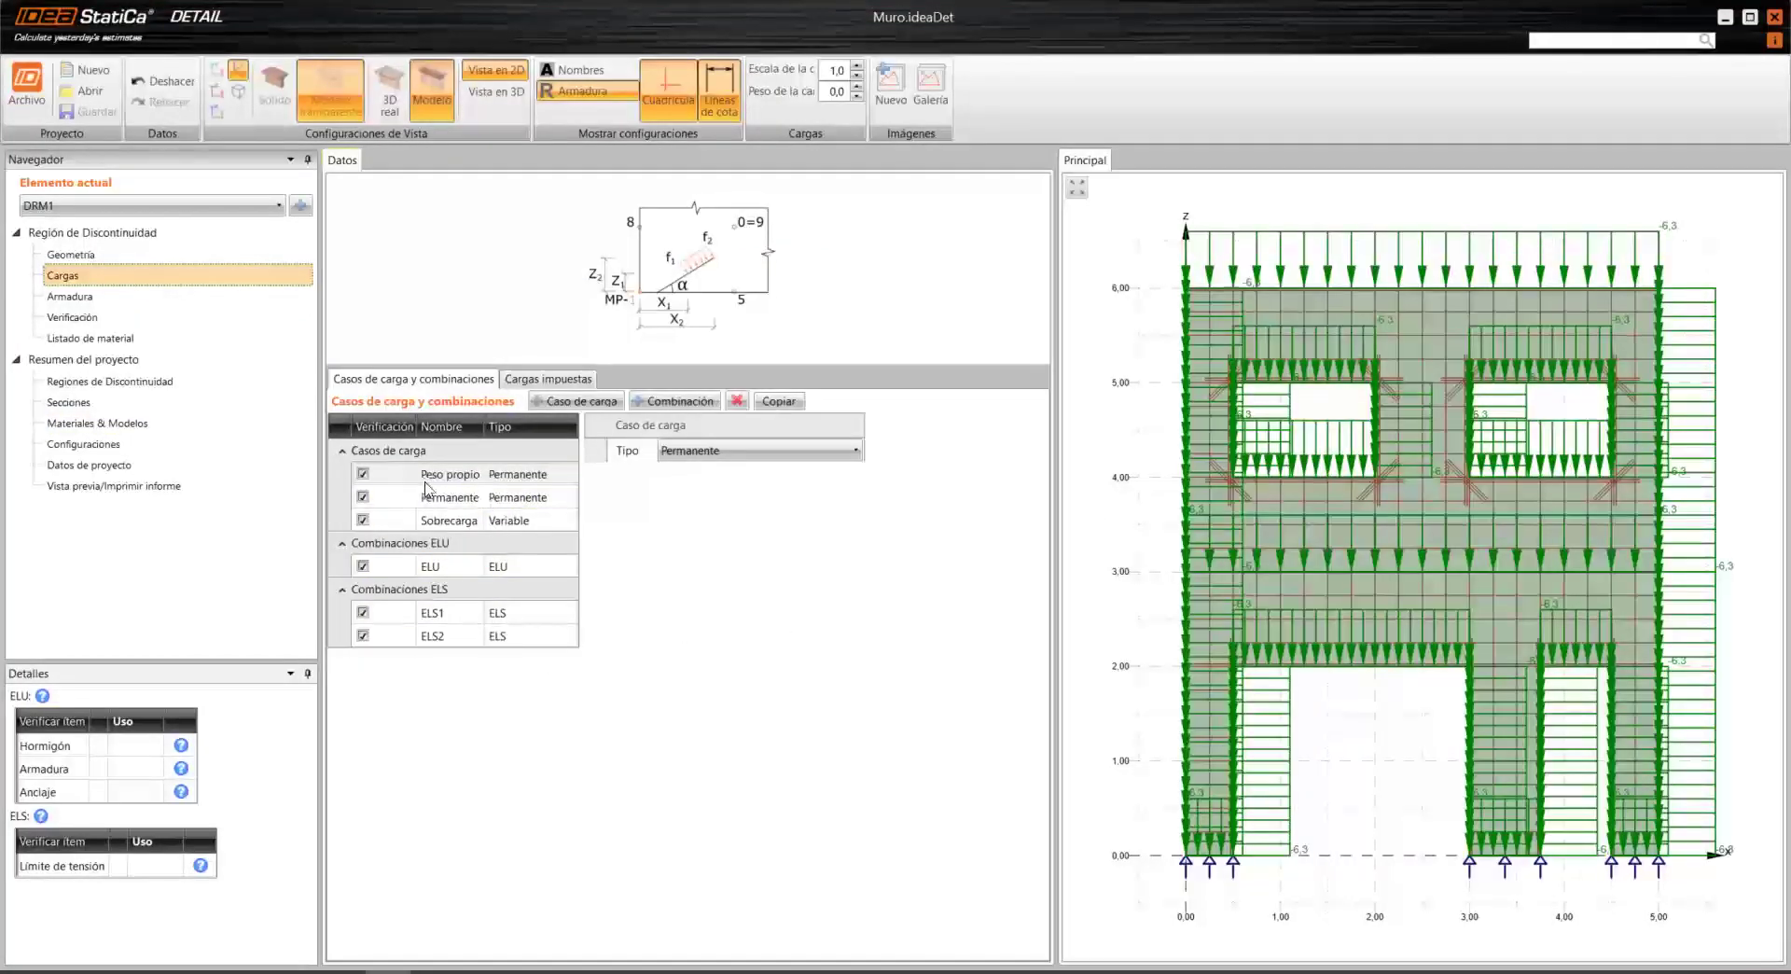
pyautogui.click(508, 499)
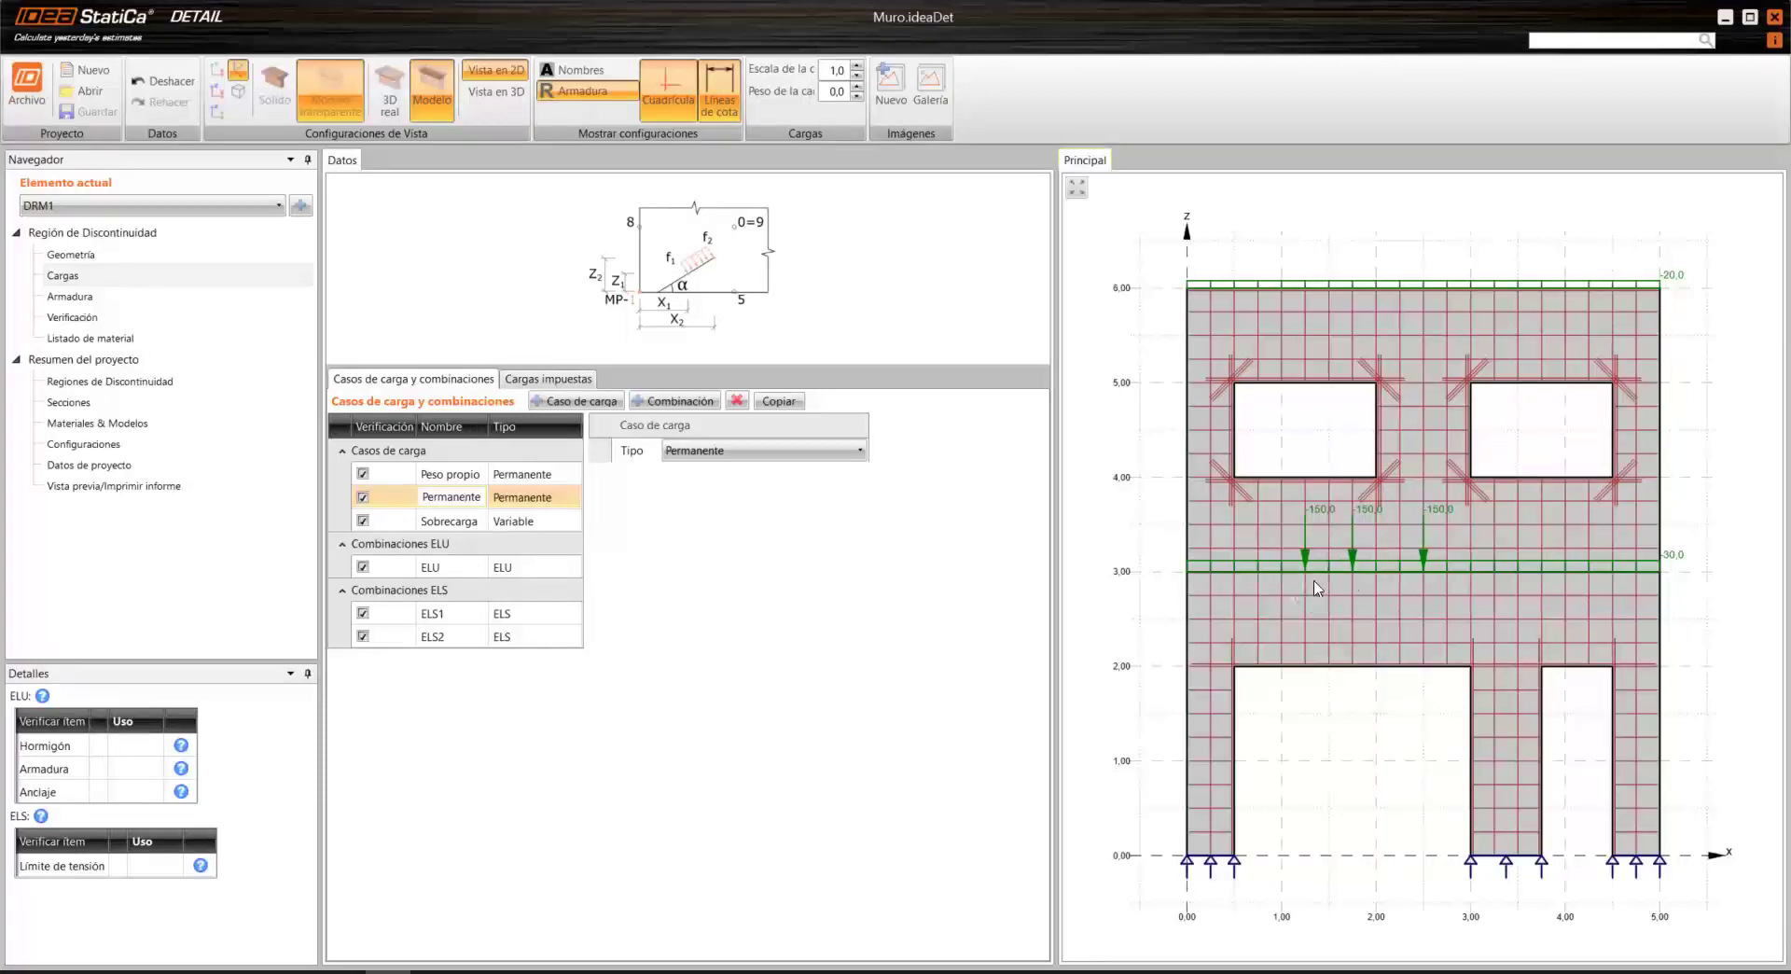
pyautogui.click(438, 516)
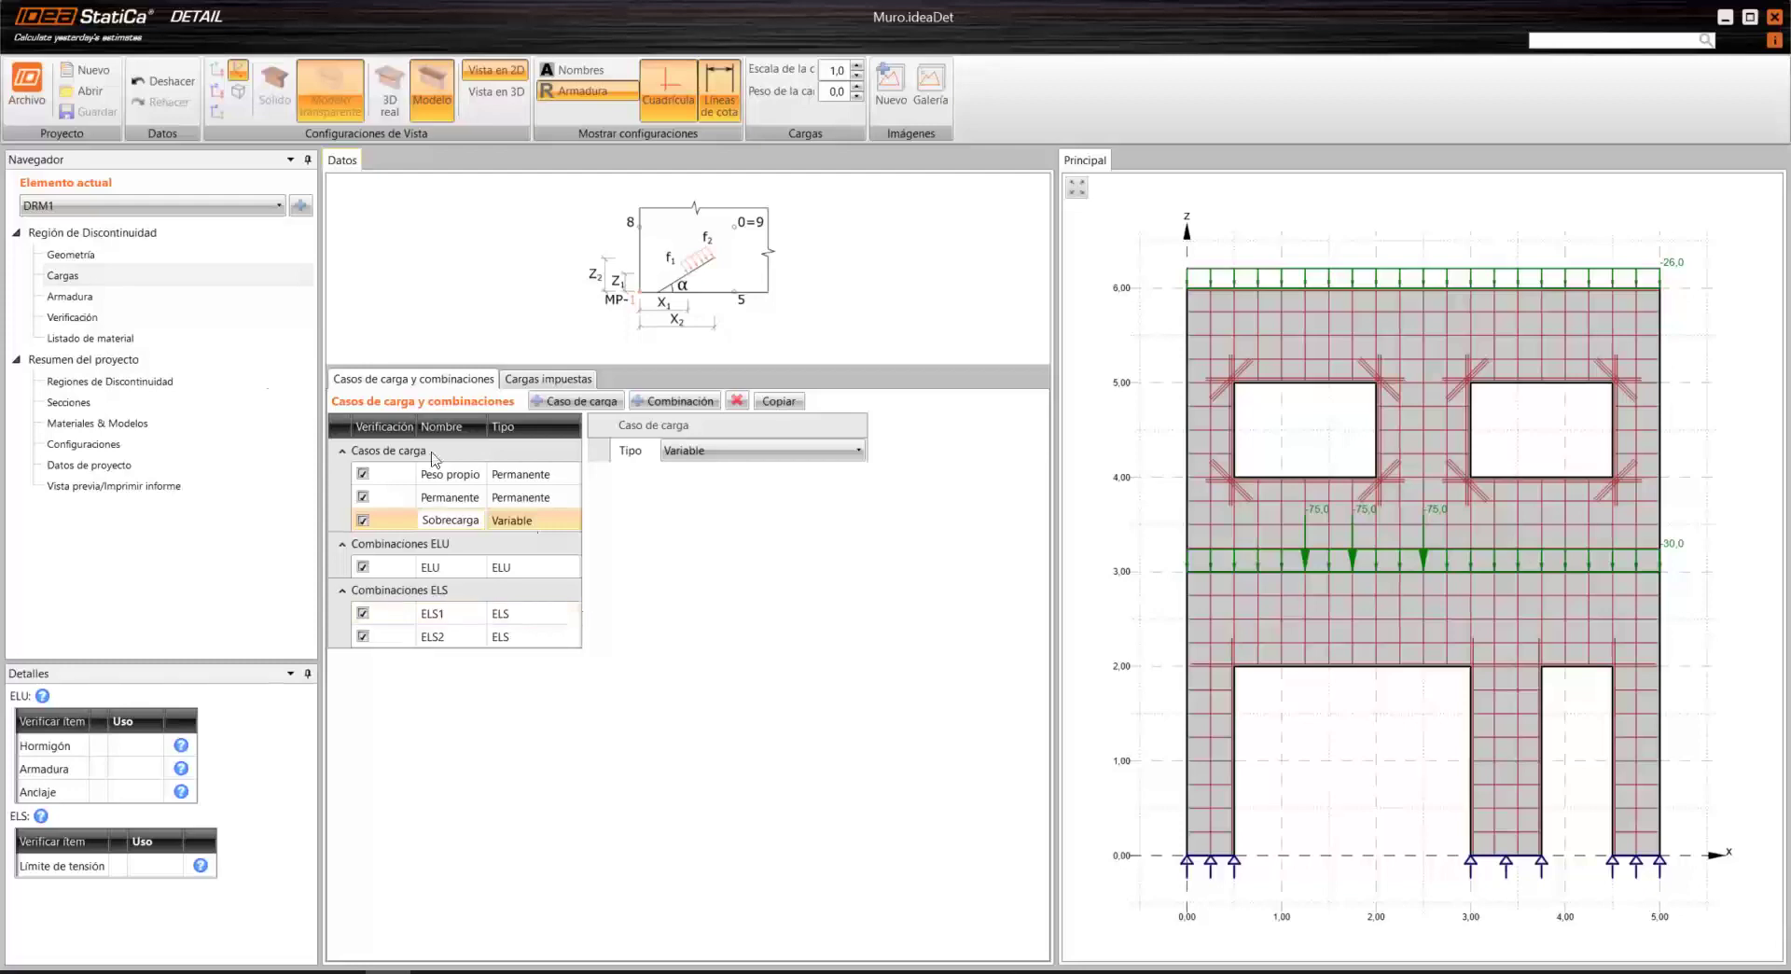
# Step: Calculate the verification of DRM1 and display the concrete stress results for wall W1
pyautogui.click(72, 317)
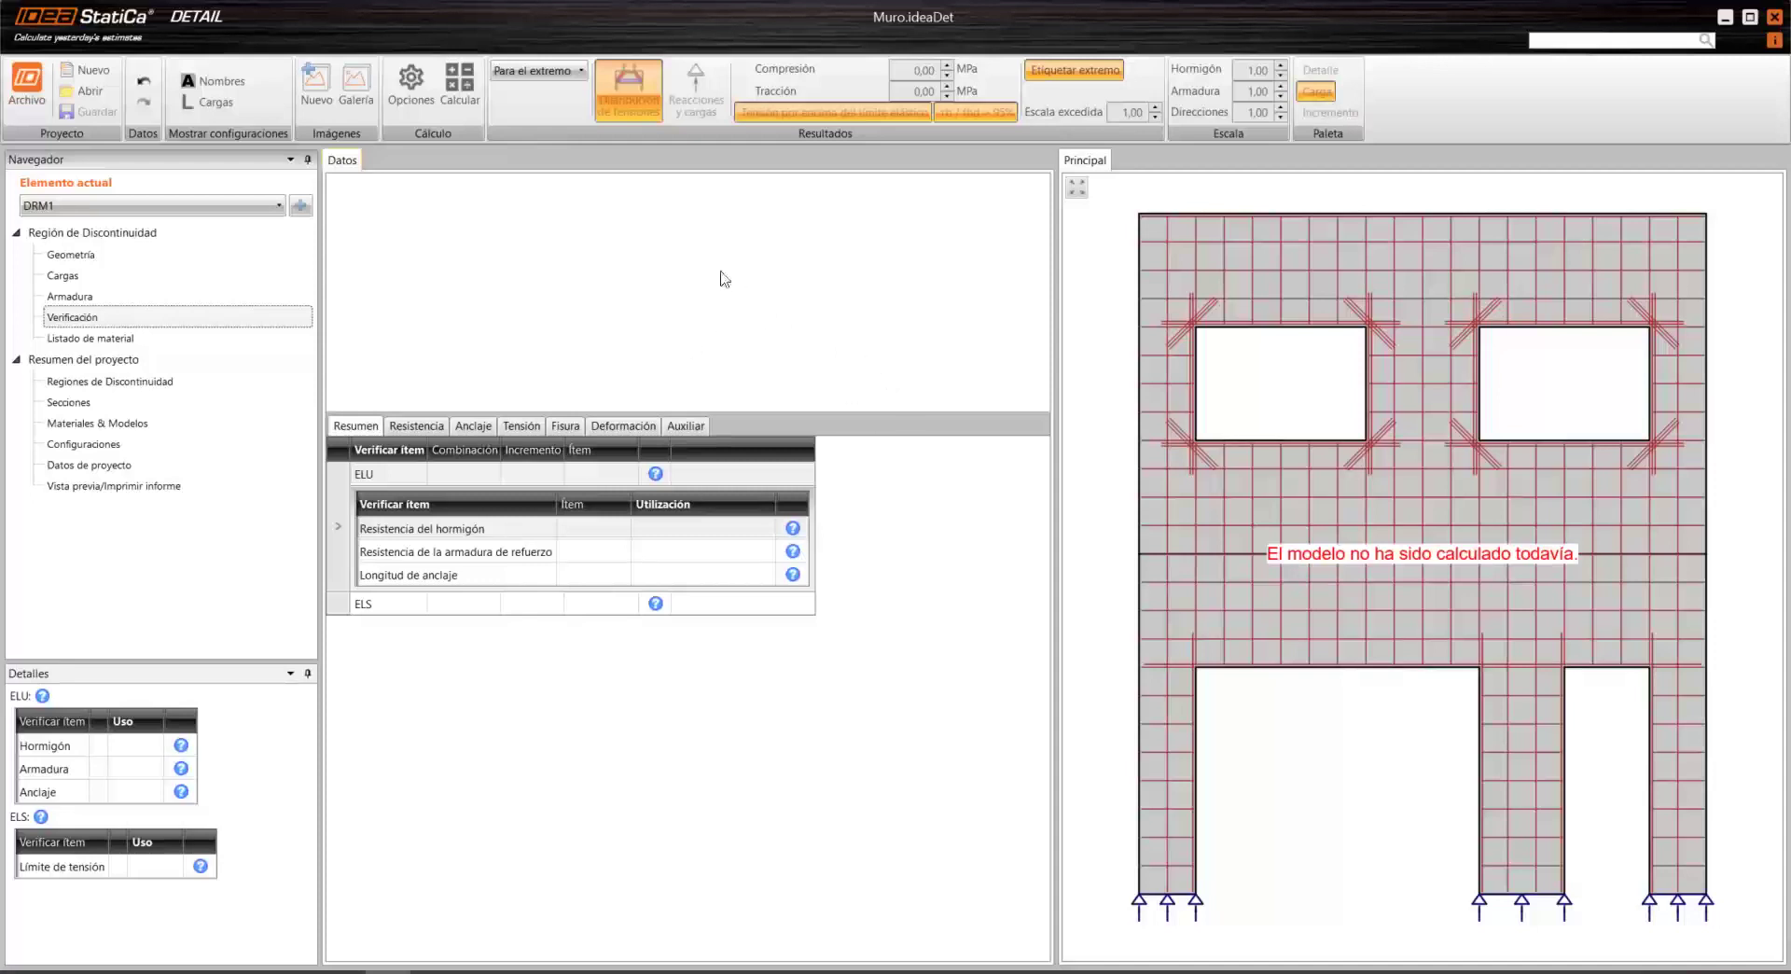
pyautogui.click(462, 97)
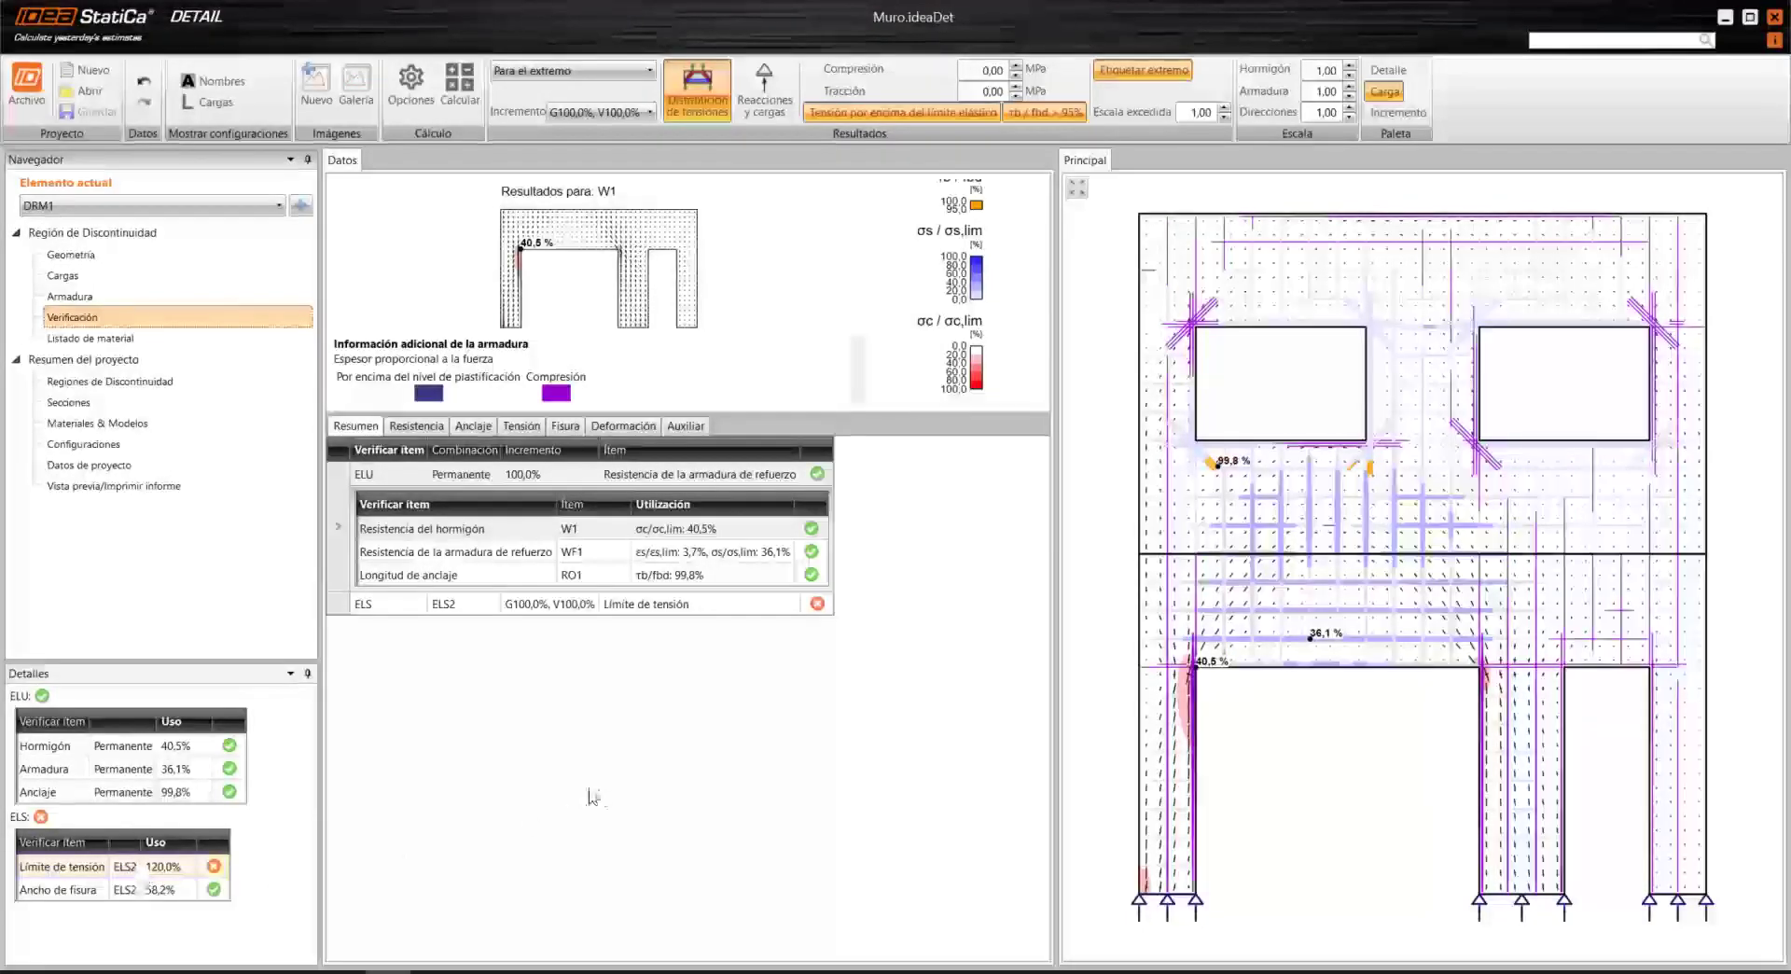
pyautogui.click(524, 428)
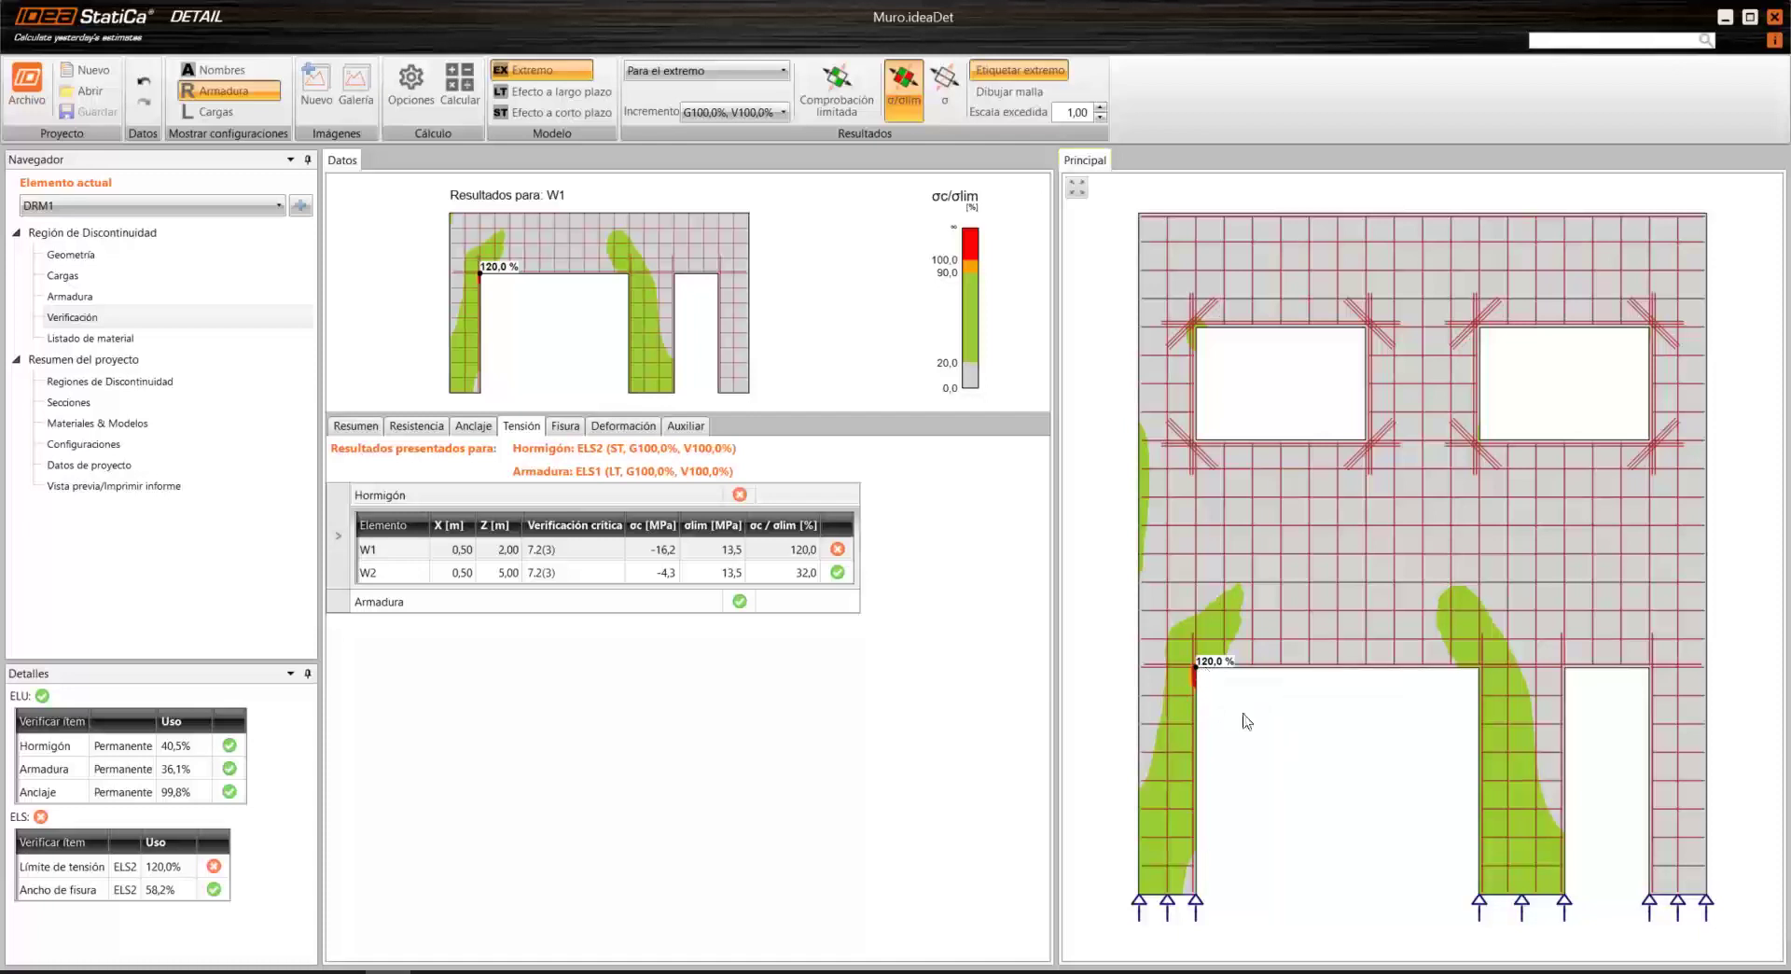
pyautogui.click(597, 552)
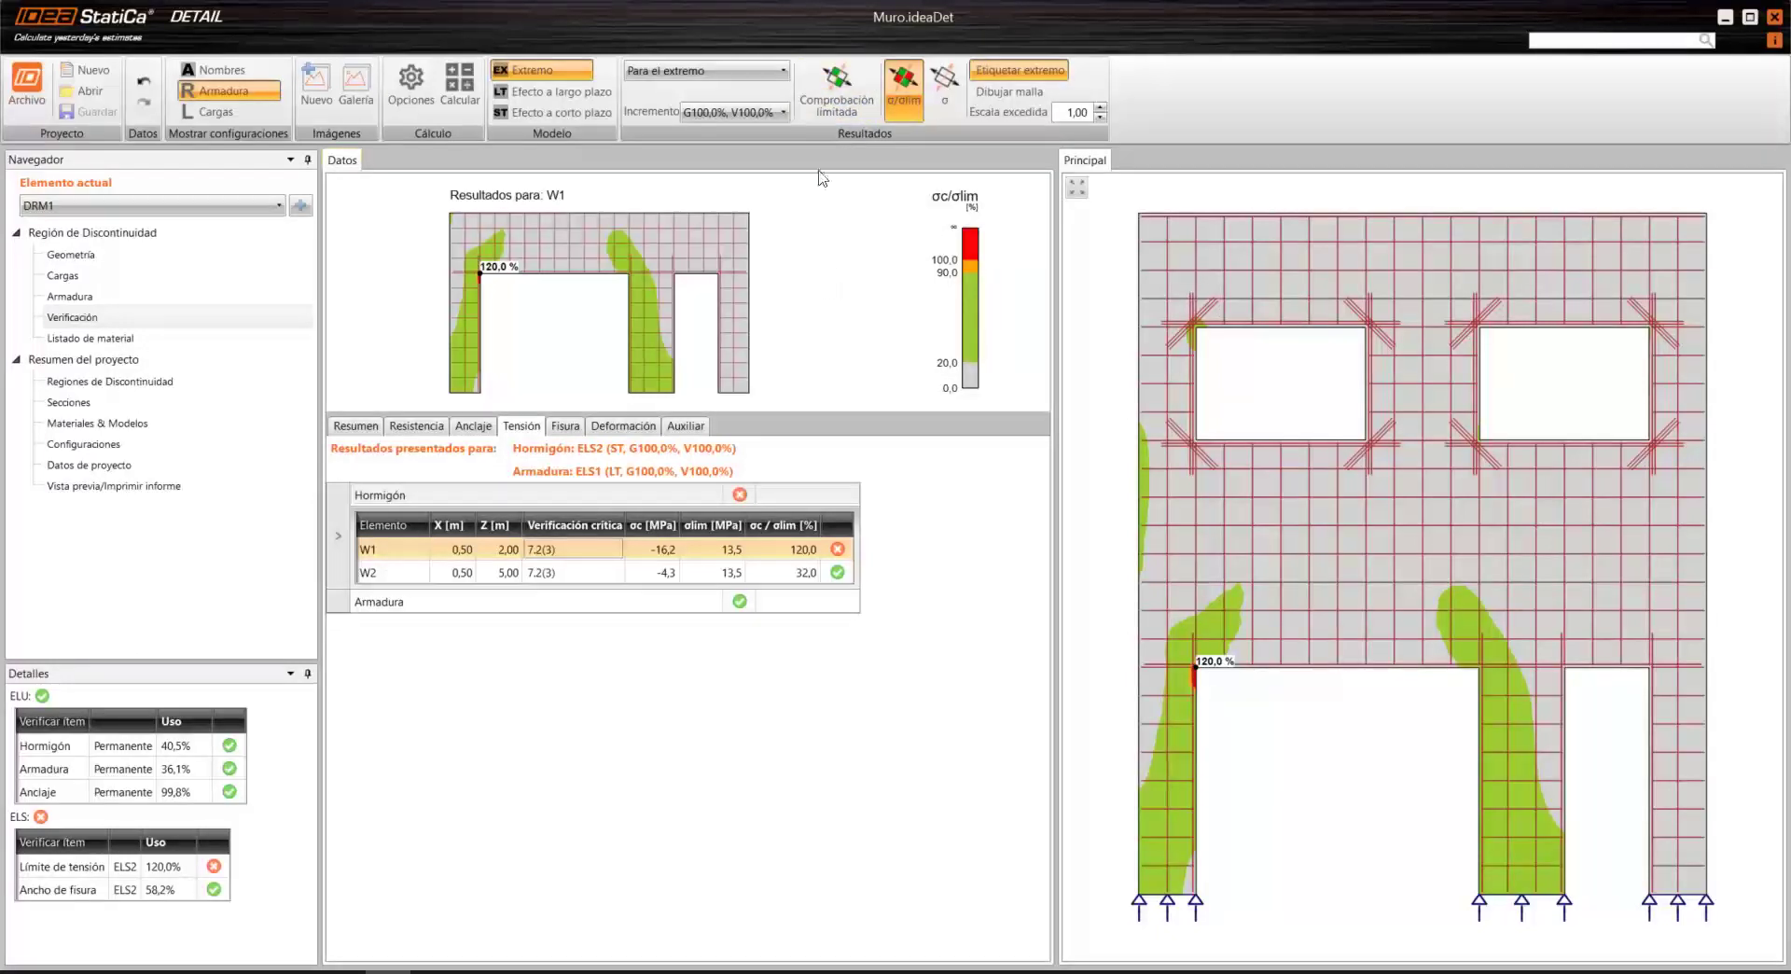
# Step: Enable the limited stress check, display the neglected regions, and read the nonconformity note in the check details
pyautogui.click(833, 101)
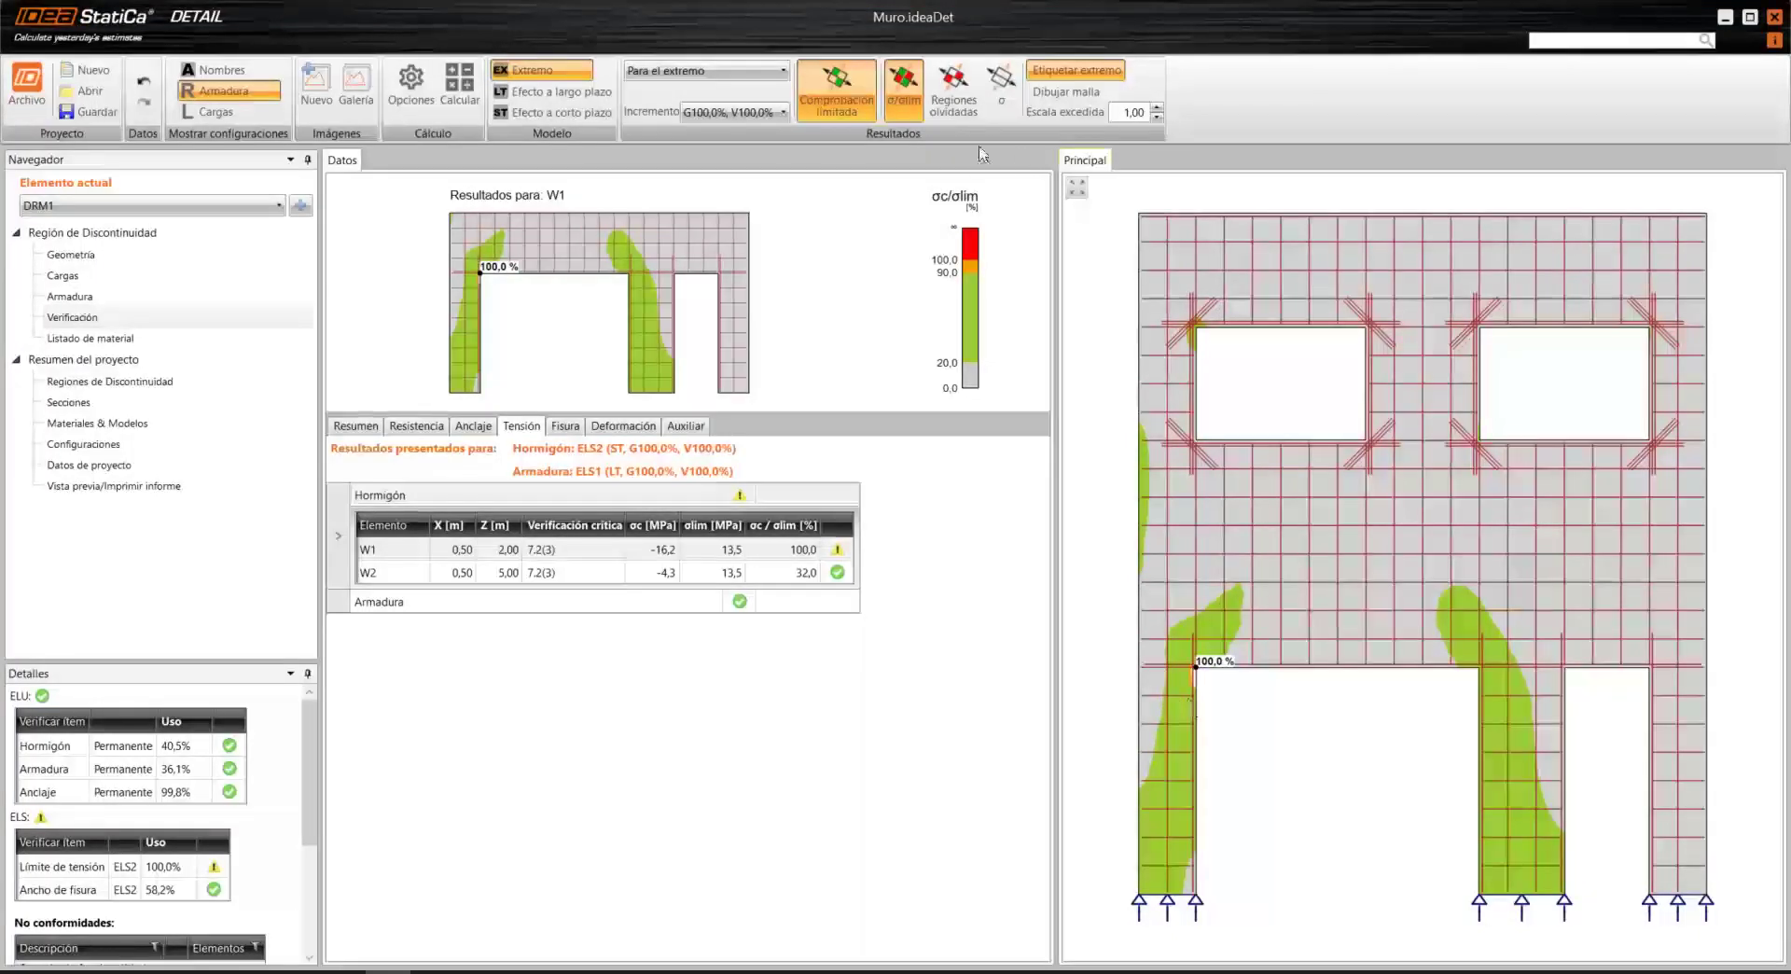
pyautogui.click(953, 91)
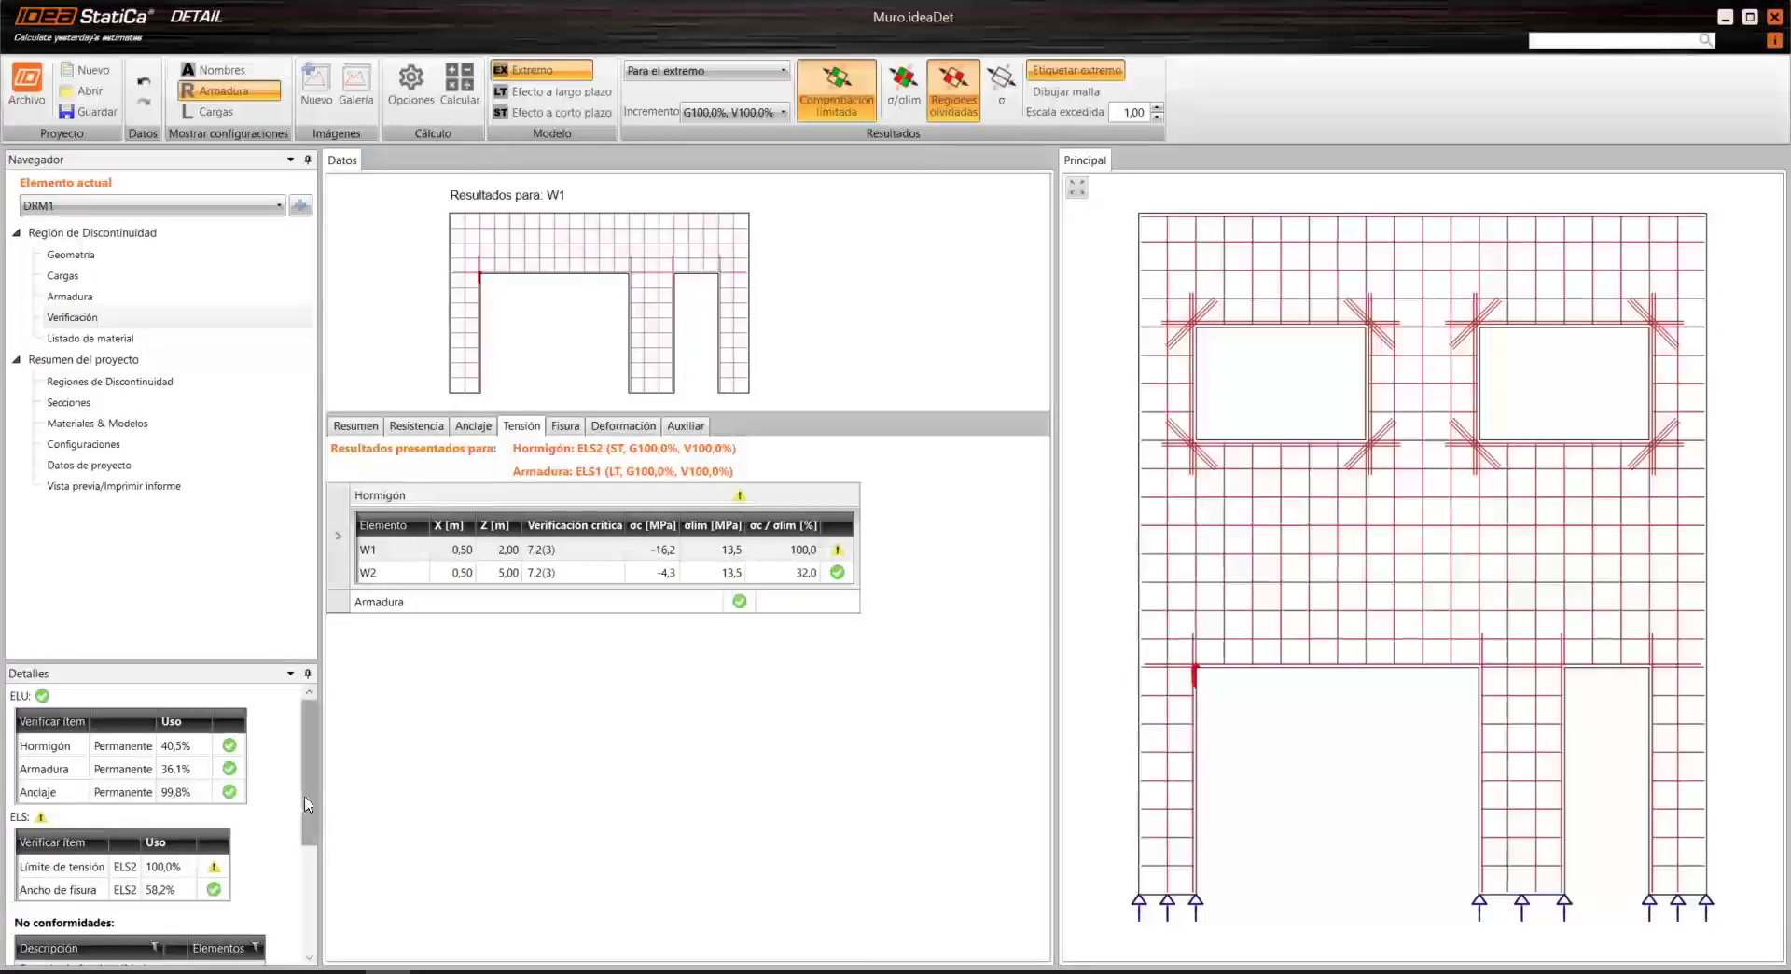
pyautogui.scroll(-3, 313, 773)
pyautogui.moveTo(310, 767); pyautogui.dragTo(168, 810)
pyautogui.moveTo(310, 835); pyautogui.dragTo(317, 891)
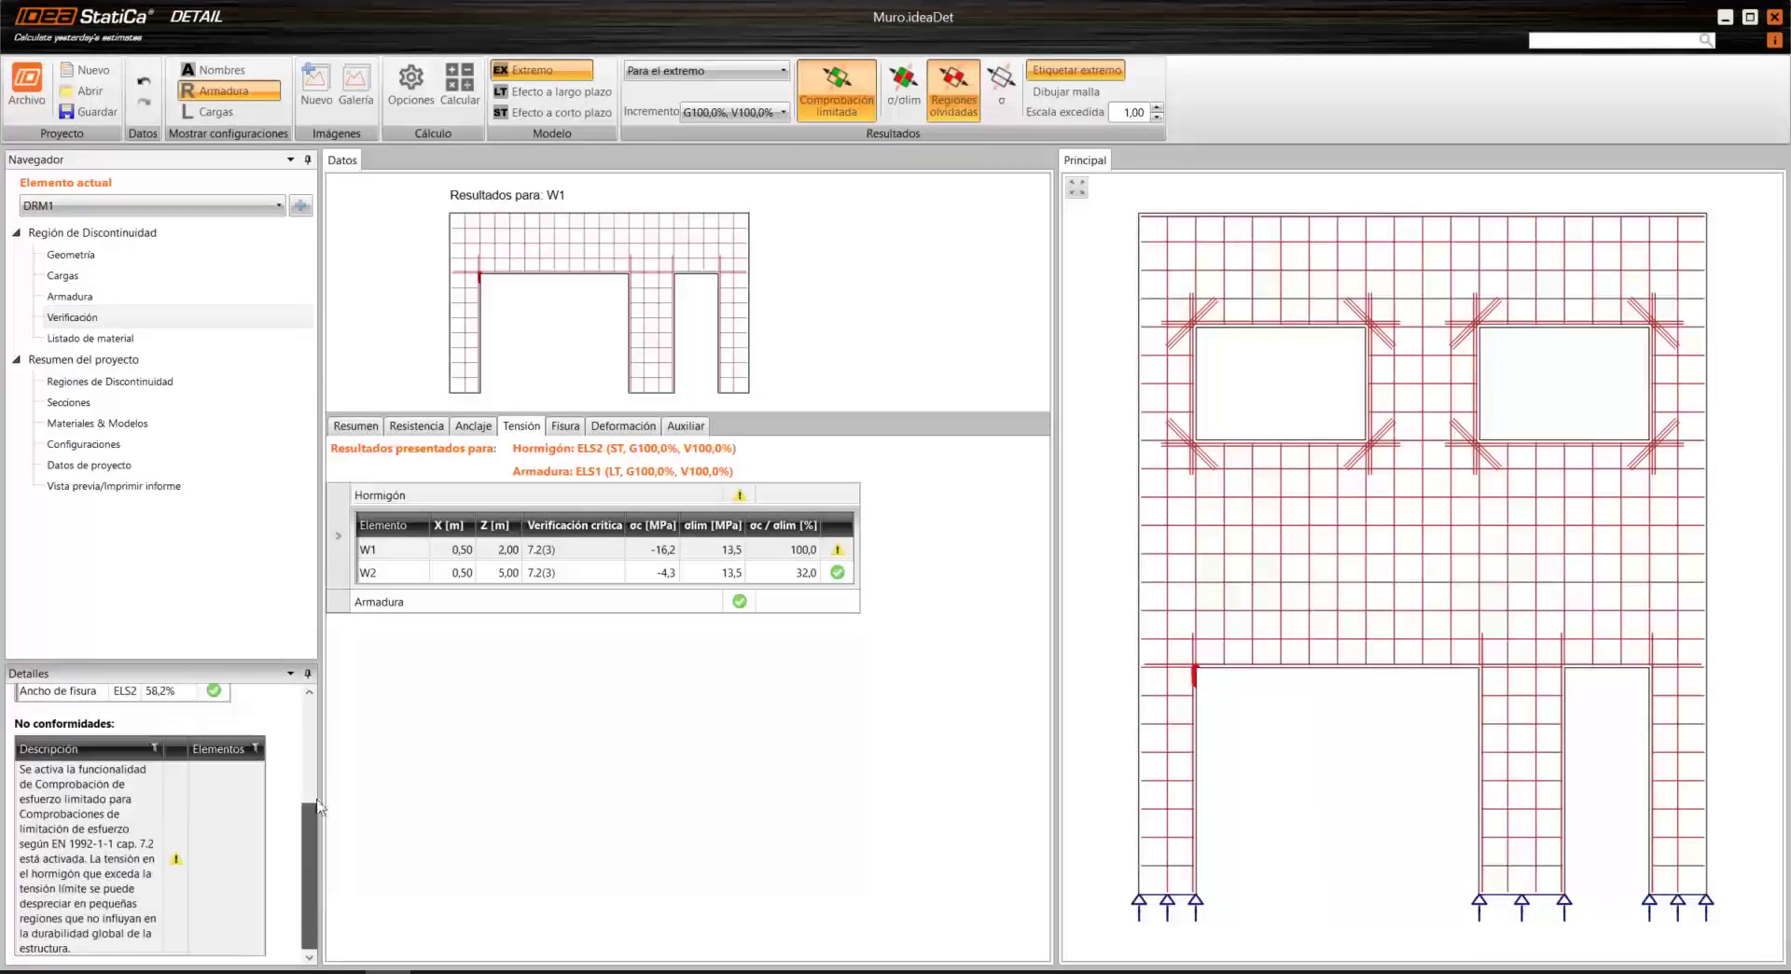
pyautogui.moveTo(320, 808); pyautogui.dragTo(331, 713)
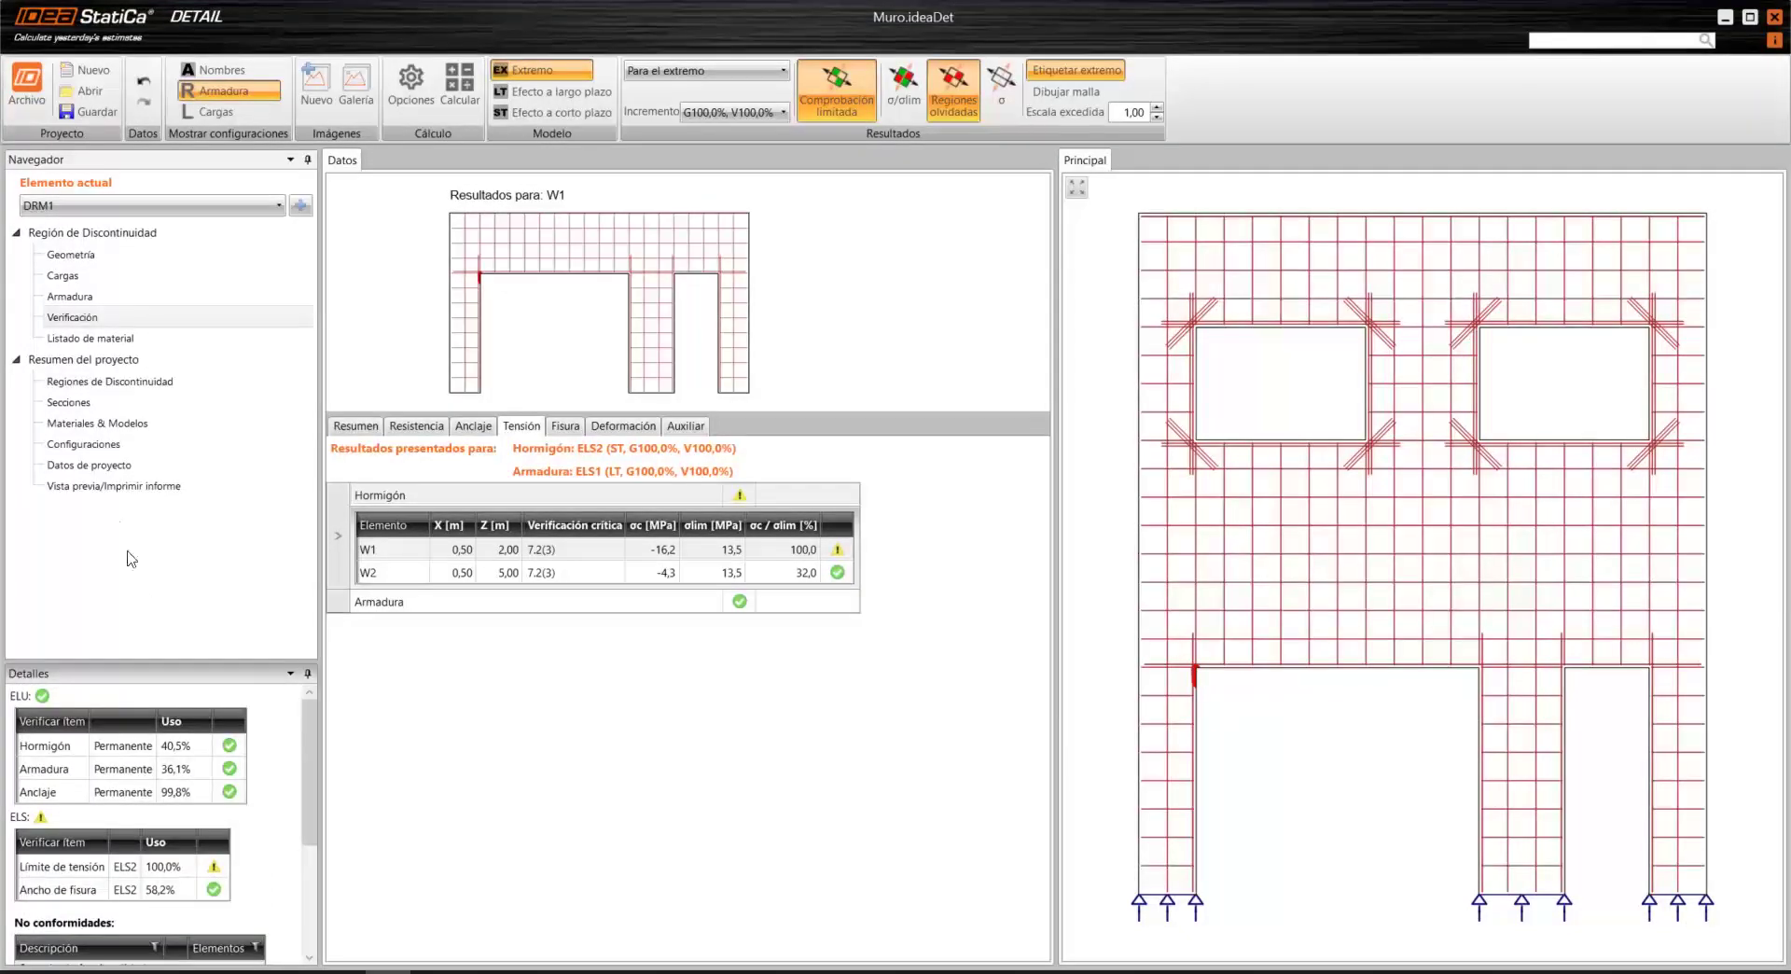
# Step: Open the report preview for DRM1 and review its materials, geometry, loads, reinforcement and results summary table
pyautogui.click(118, 487)
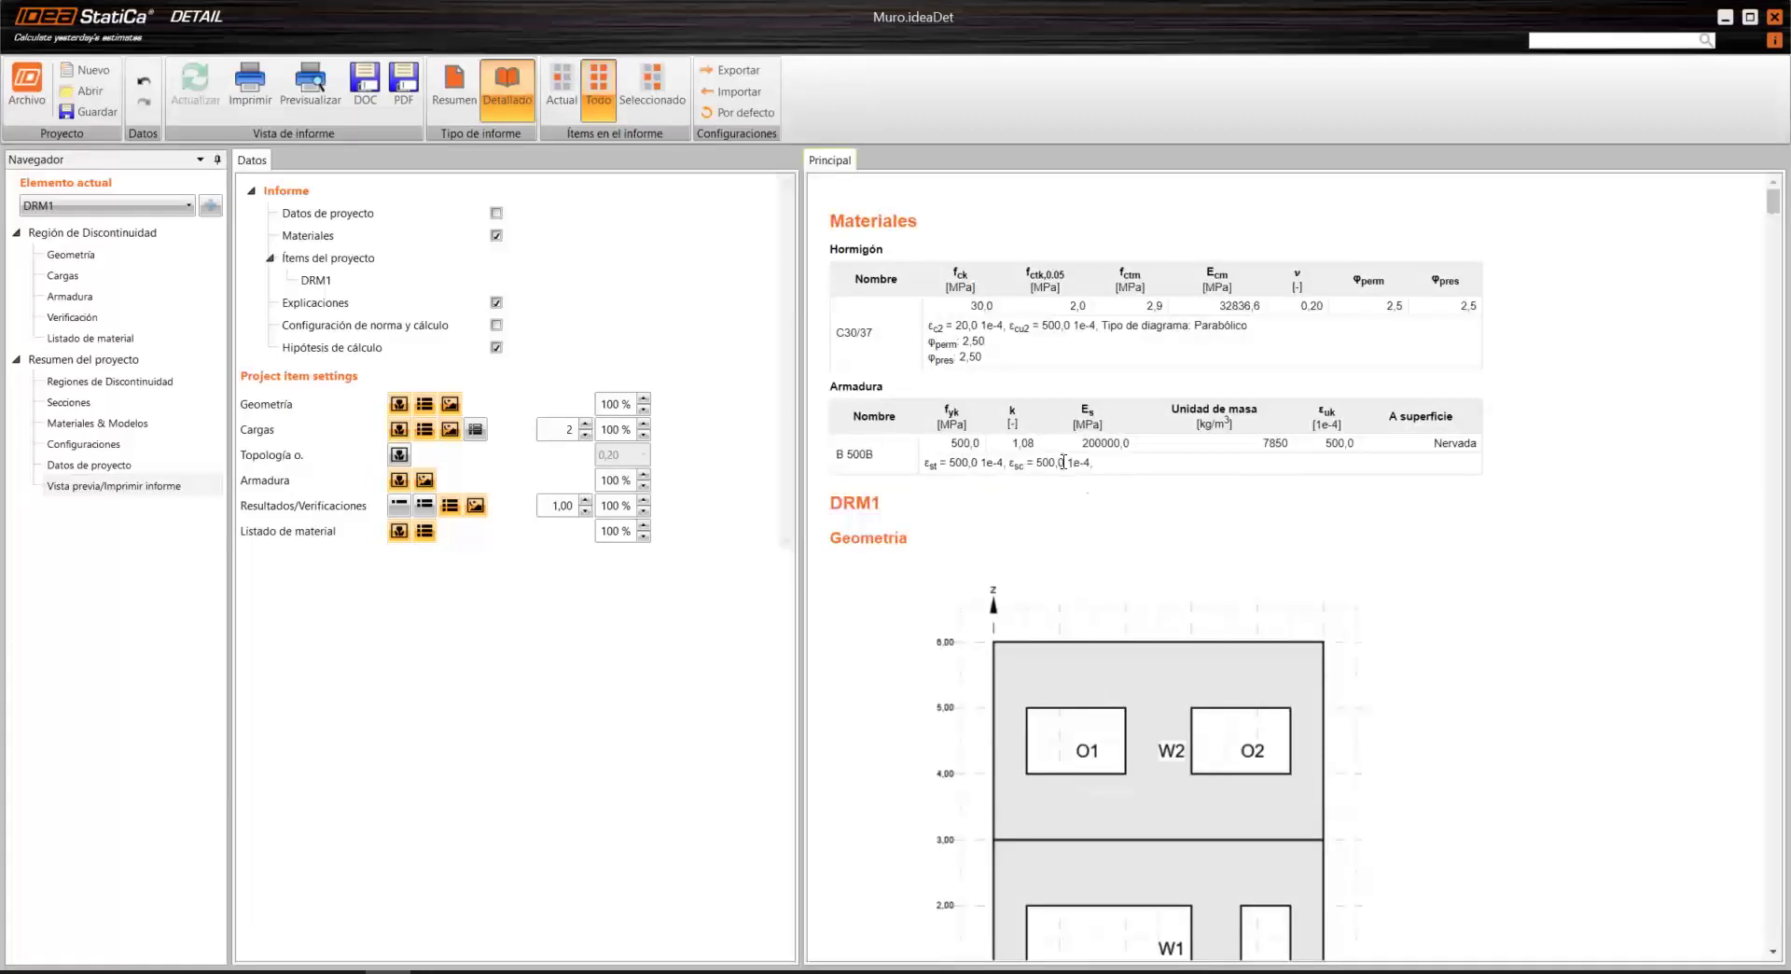
pyautogui.scroll(-6, 1268, 638)
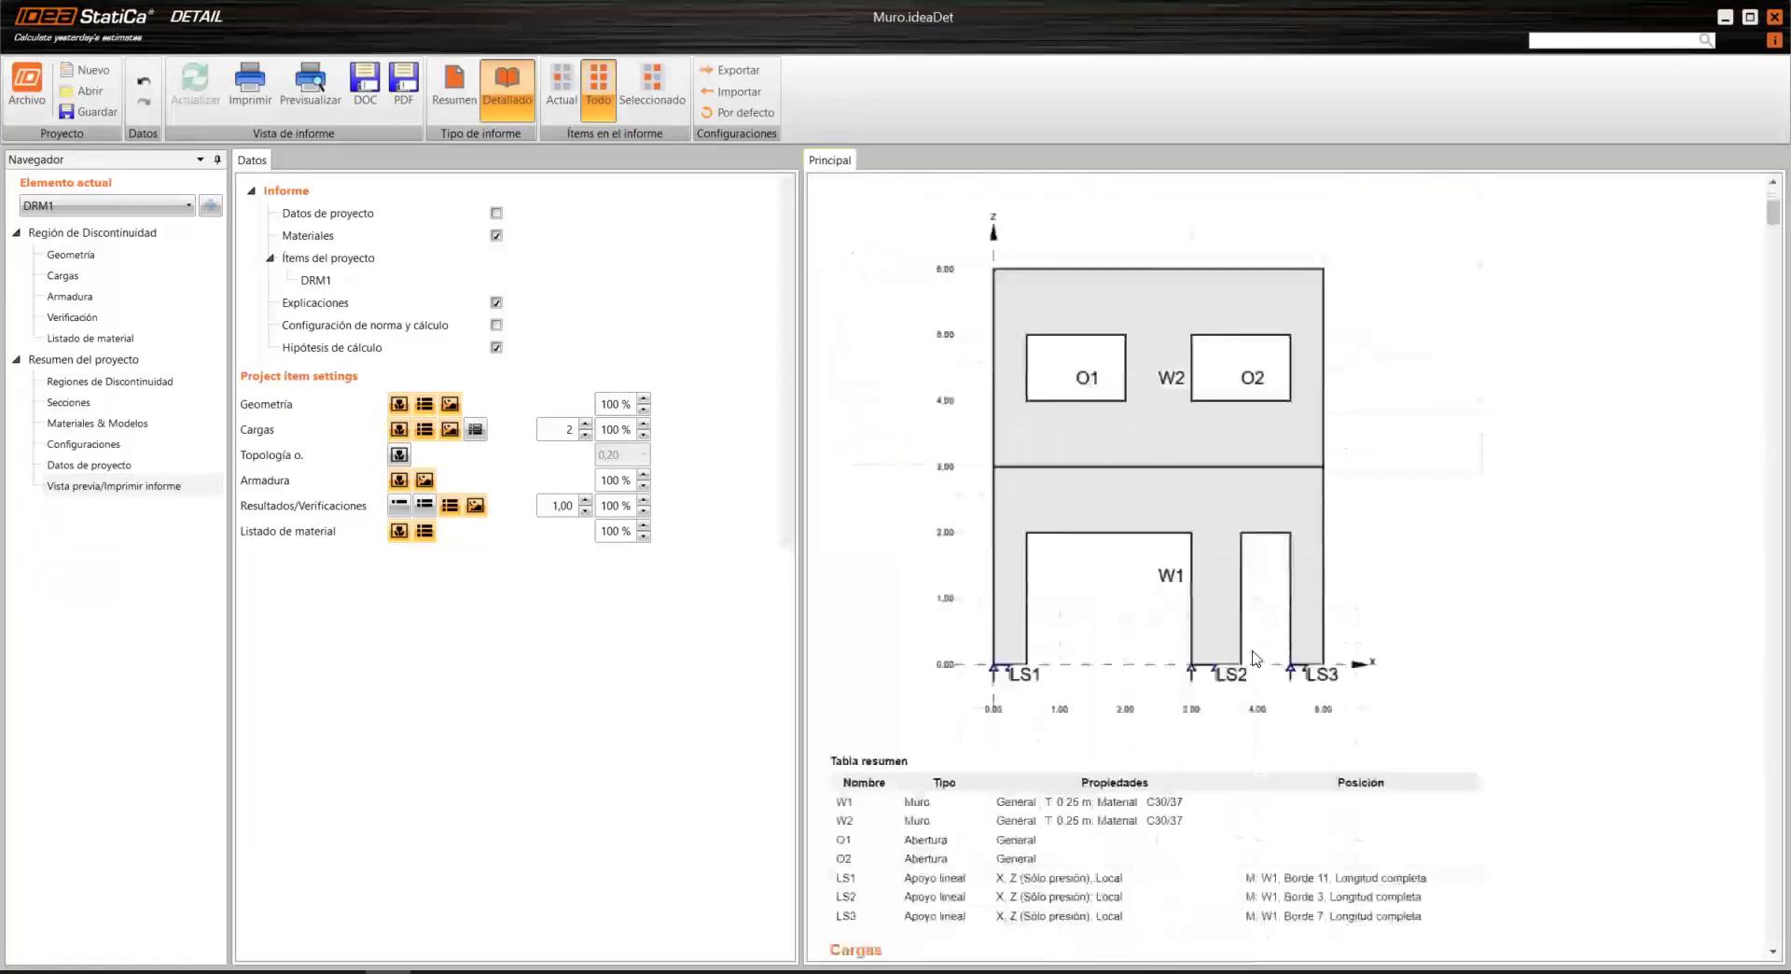
pyautogui.scroll(6, 1132, 562)
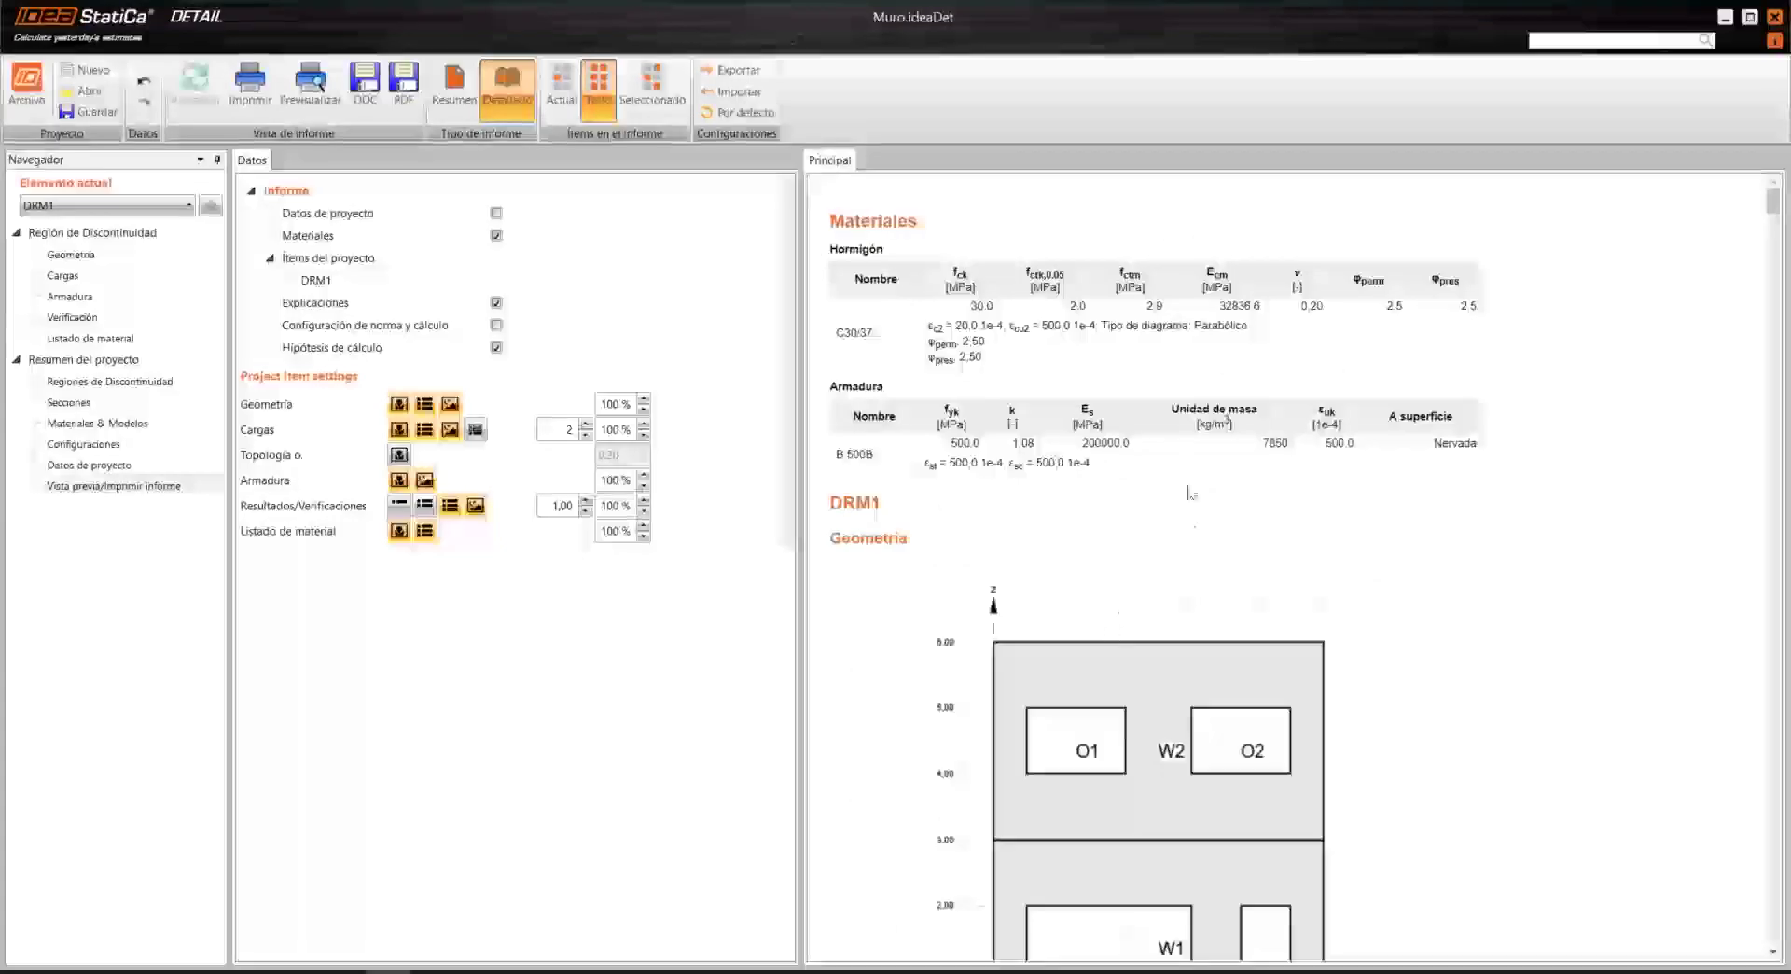
pyautogui.scroll(-12, 1132, 563)
pyautogui.scroll(-12, 1150, 574)
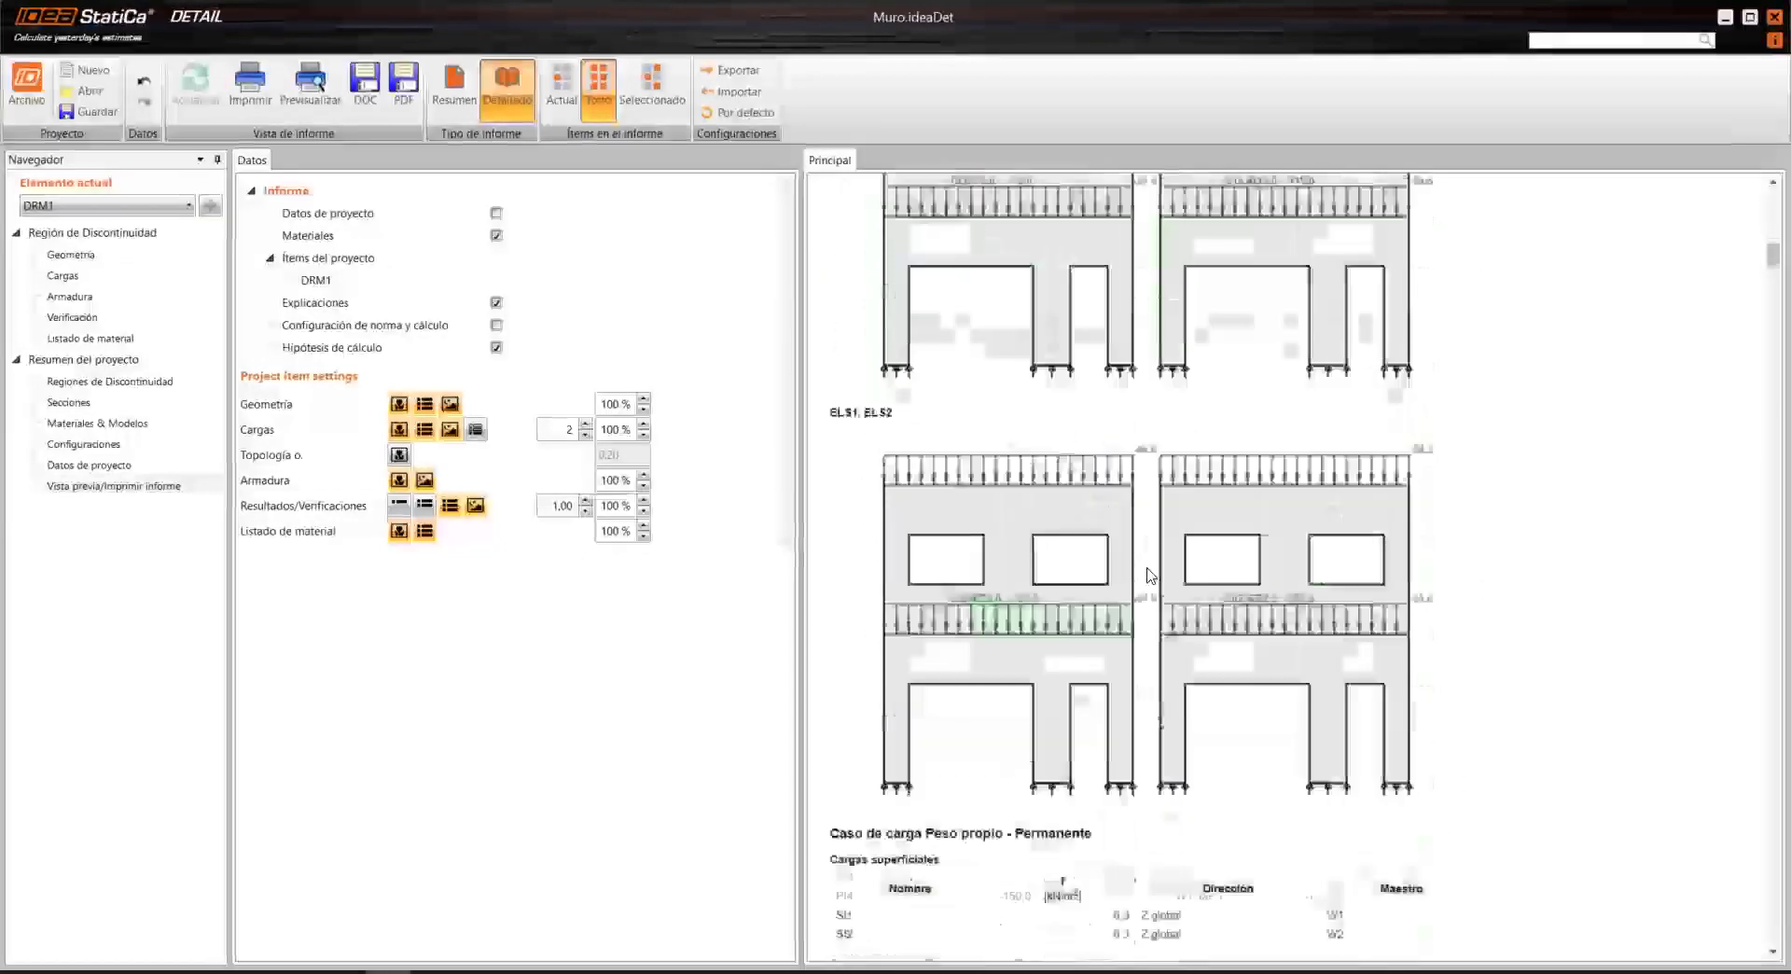
pyautogui.scroll(-8, 1150, 574)
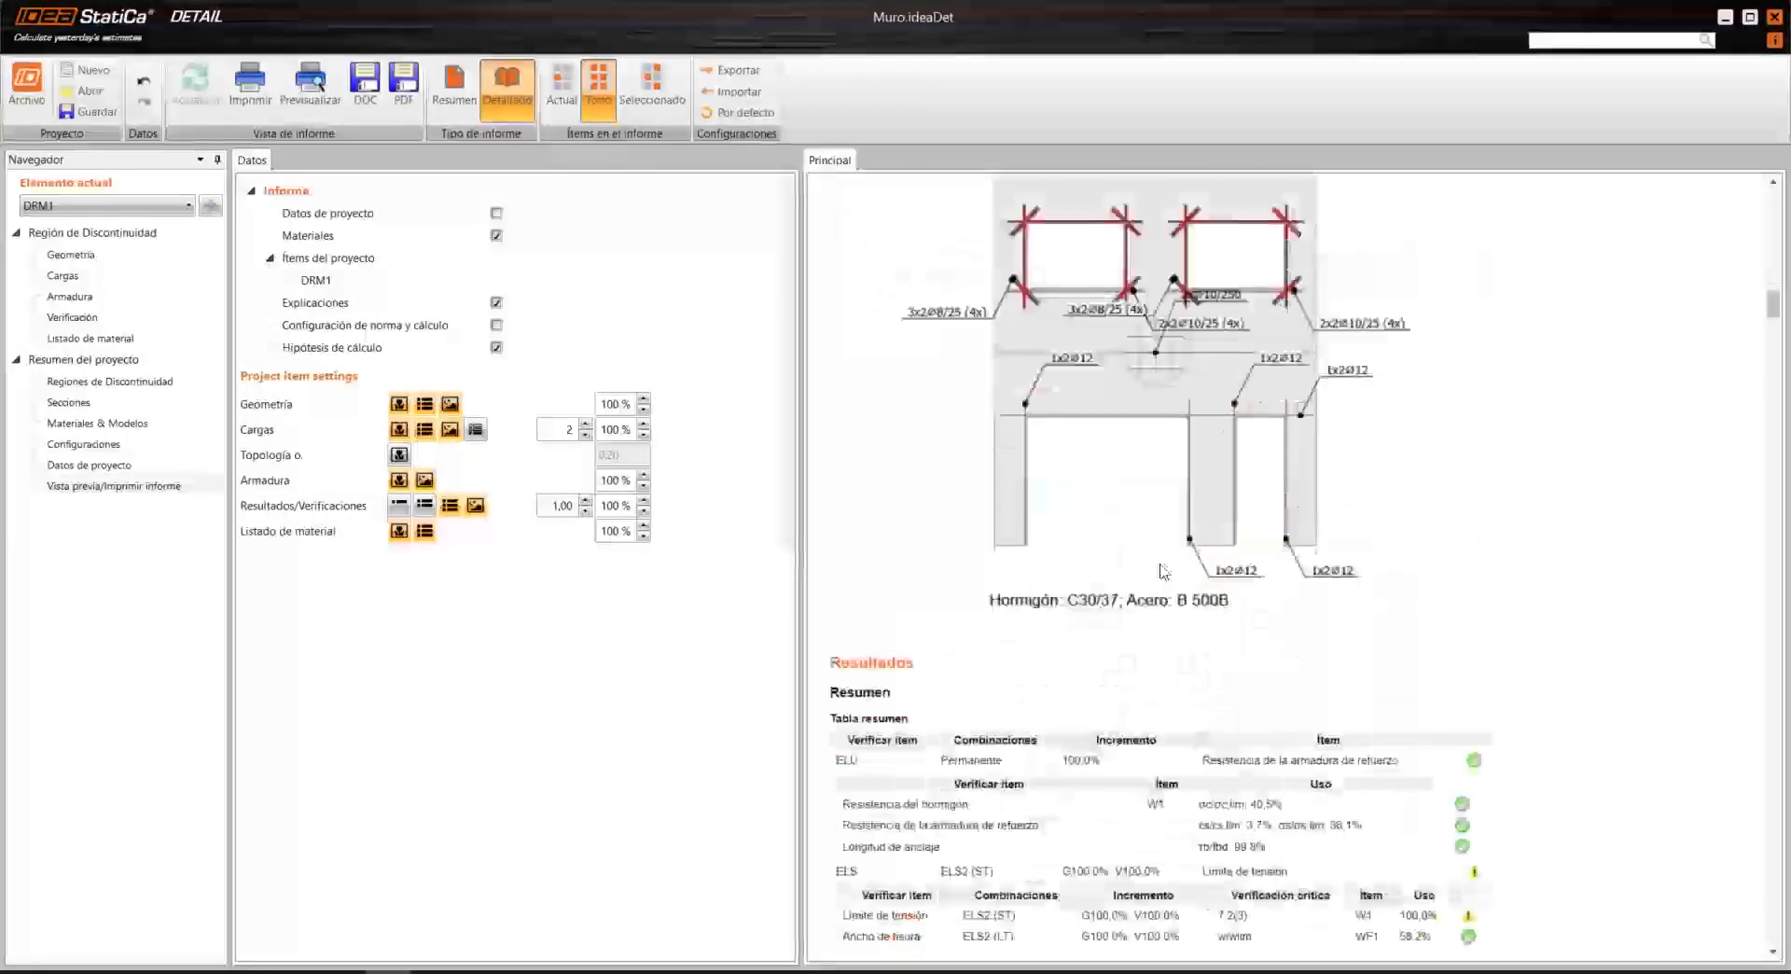
pyautogui.scroll(1, 1398, 525)
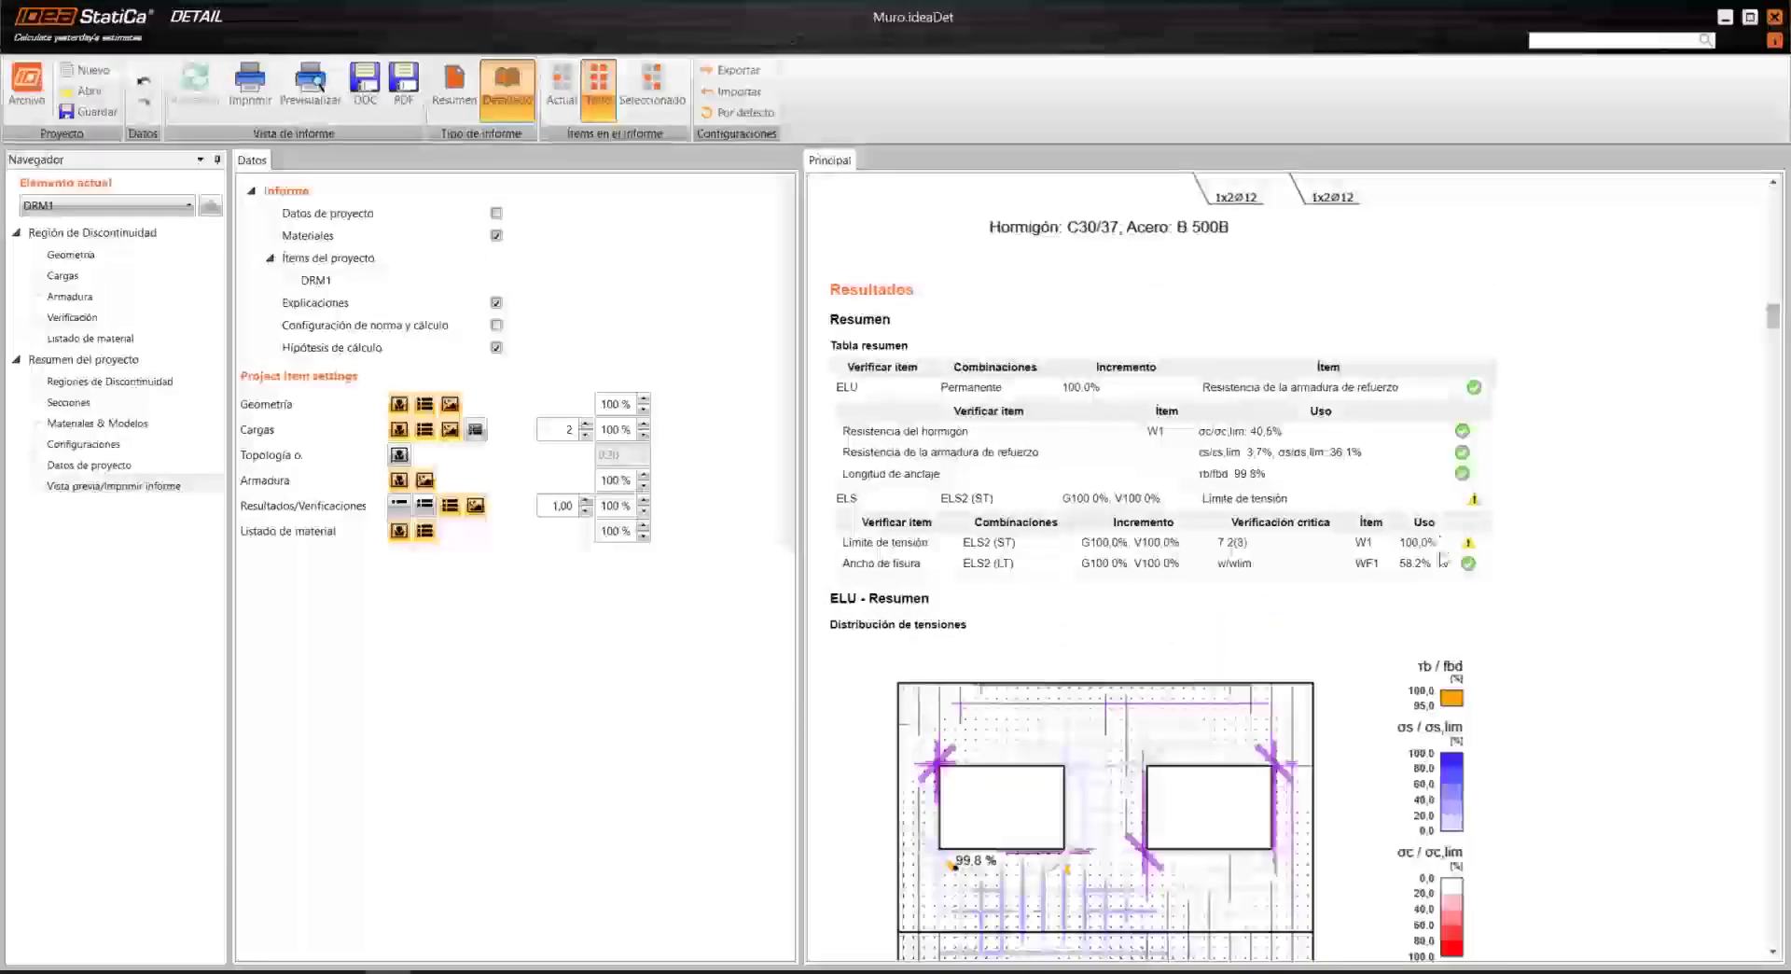
# Step: Read through the report's ELU resistance and anchorage results down to the detailed ELS stress tables
pyautogui.scroll(-2, 1256, 624)
pyautogui.scroll(-15, 1256, 625)
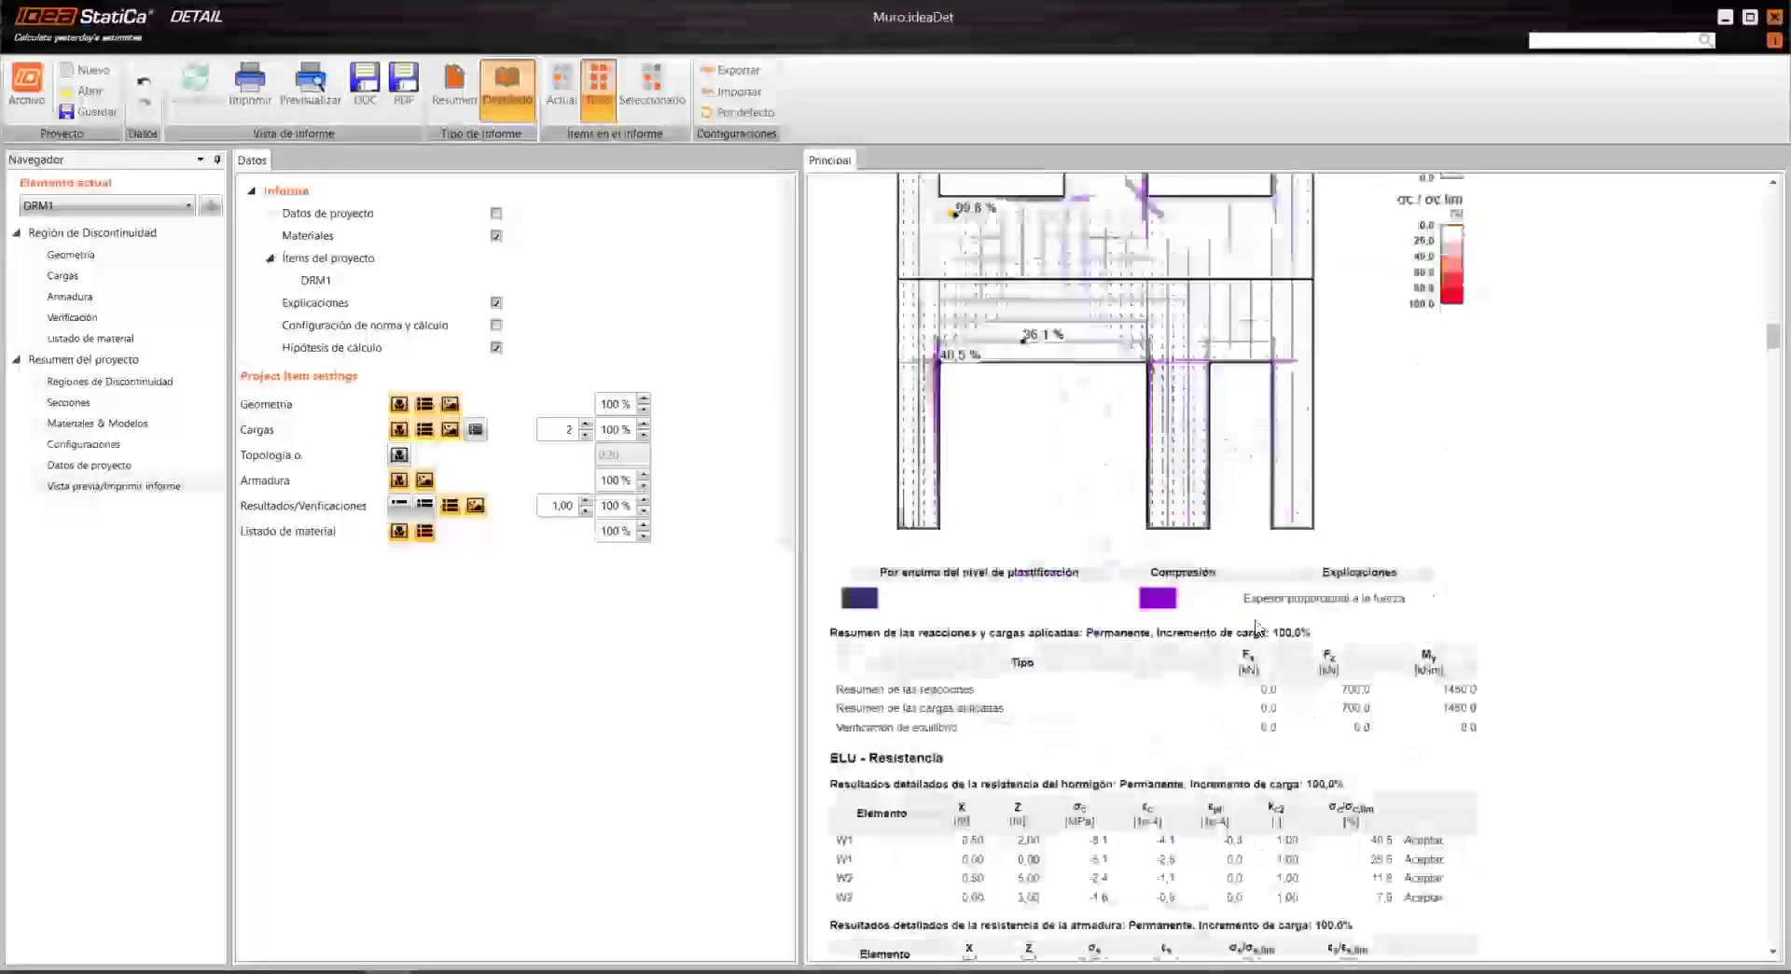
pyautogui.scroll(-15, 1265, 610)
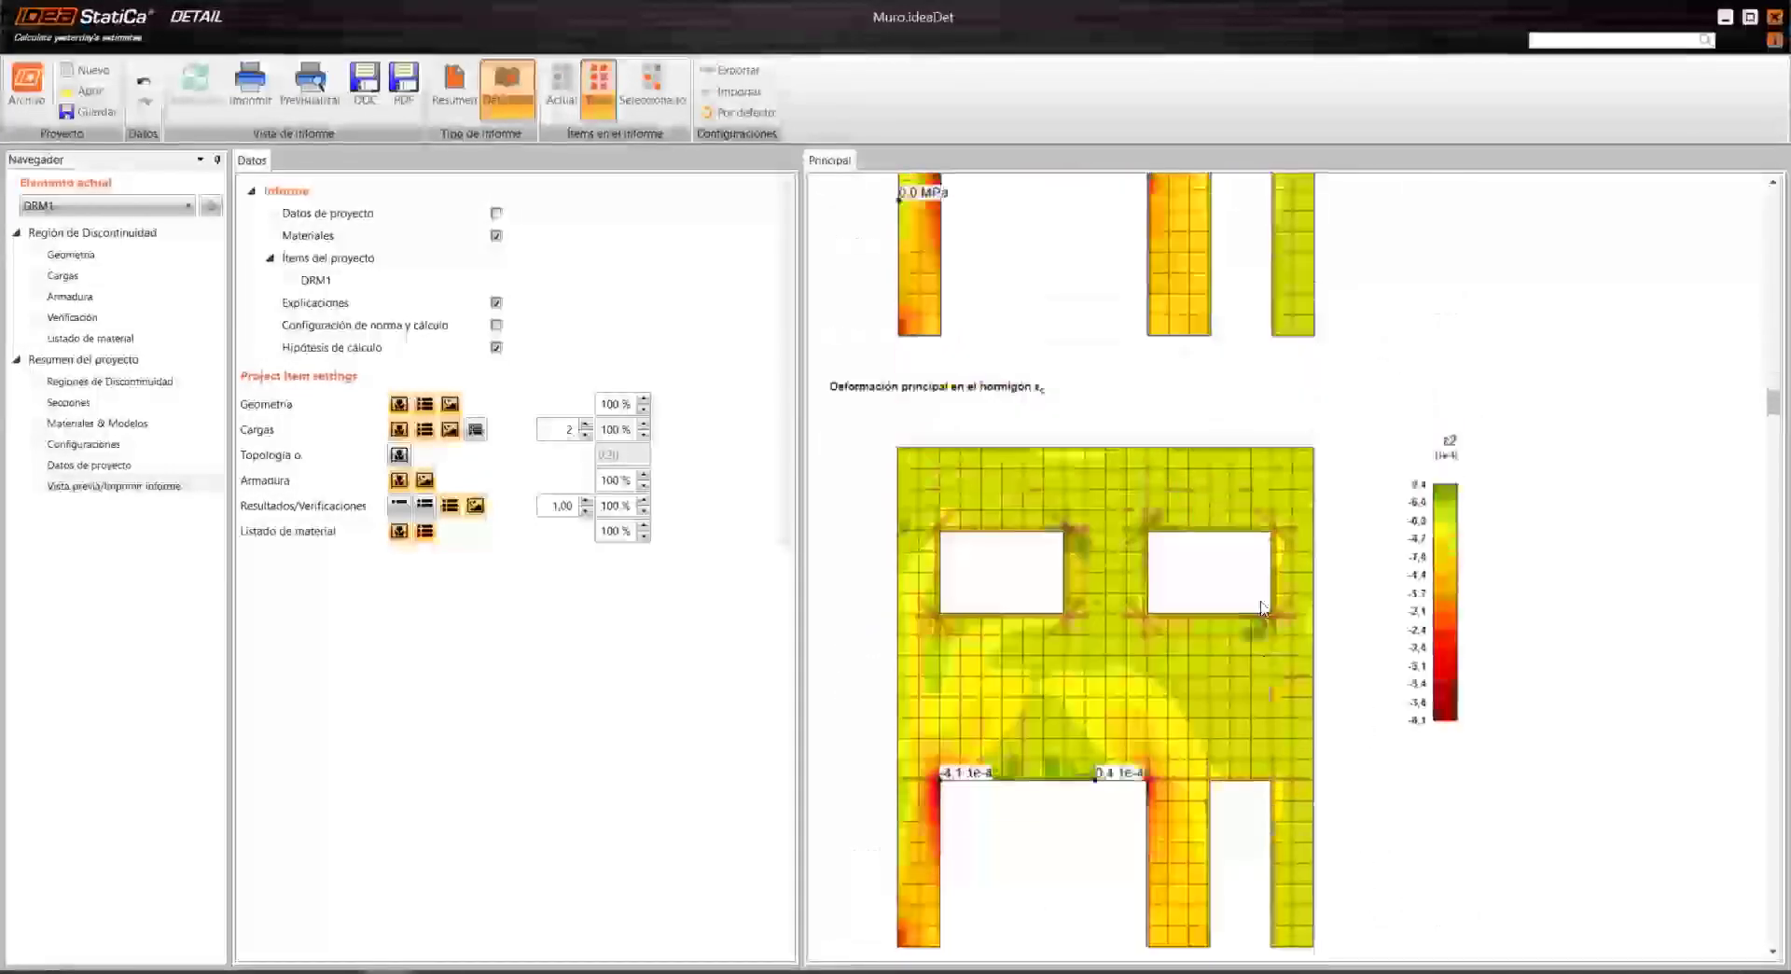
pyautogui.scroll(-15, 1260, 616)
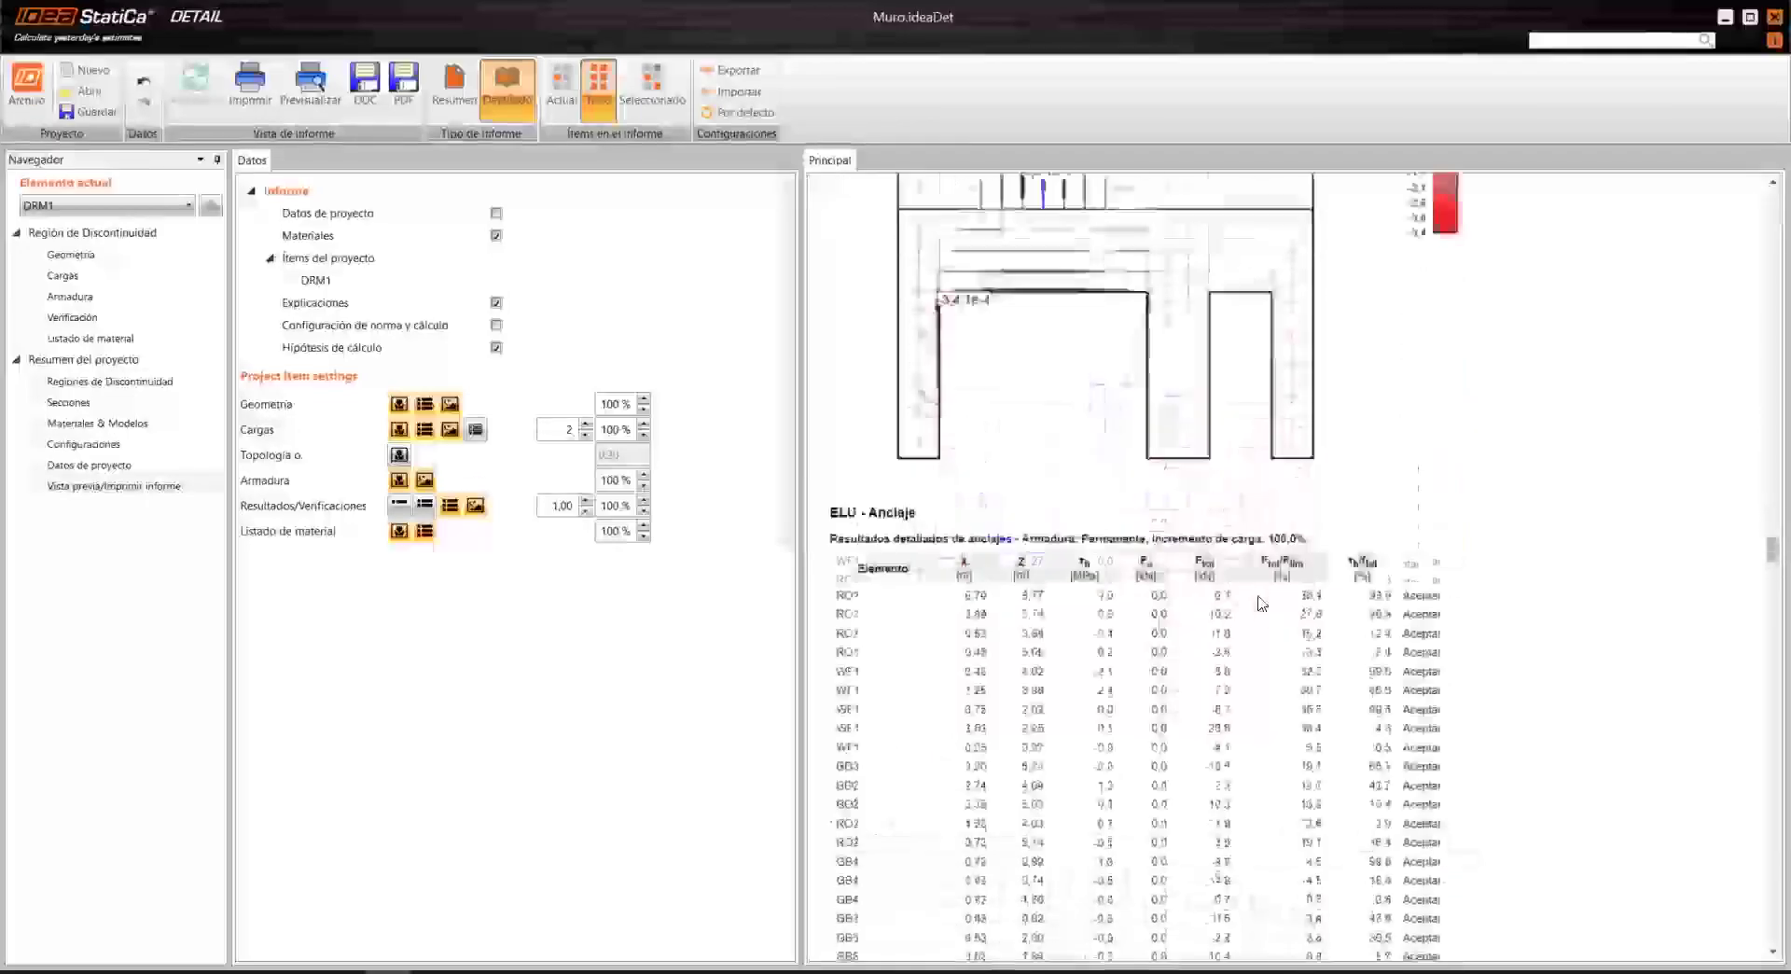
pyautogui.scroll(-10, 1213, 634)
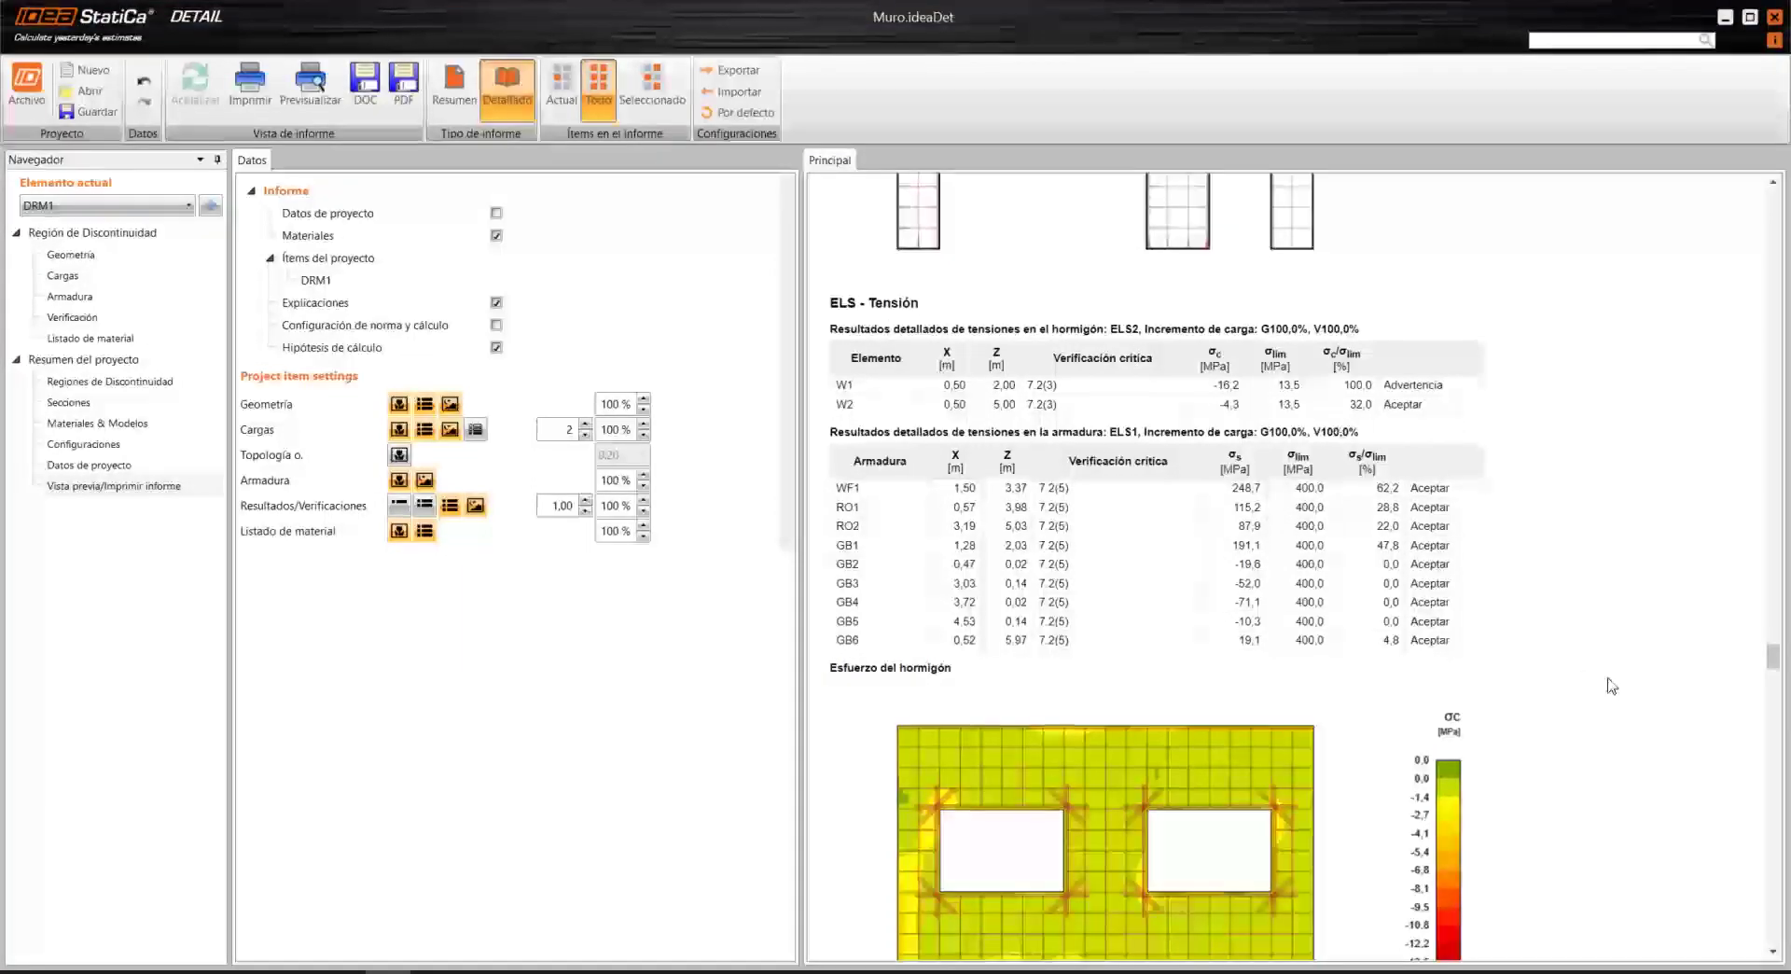
# Step: Examine the concrete stress check figure and the neglected regions figure in the report's ELS stress section
pyautogui.scroll(-10, 1493, 681)
pyautogui.scroll(1, 1120, 559)
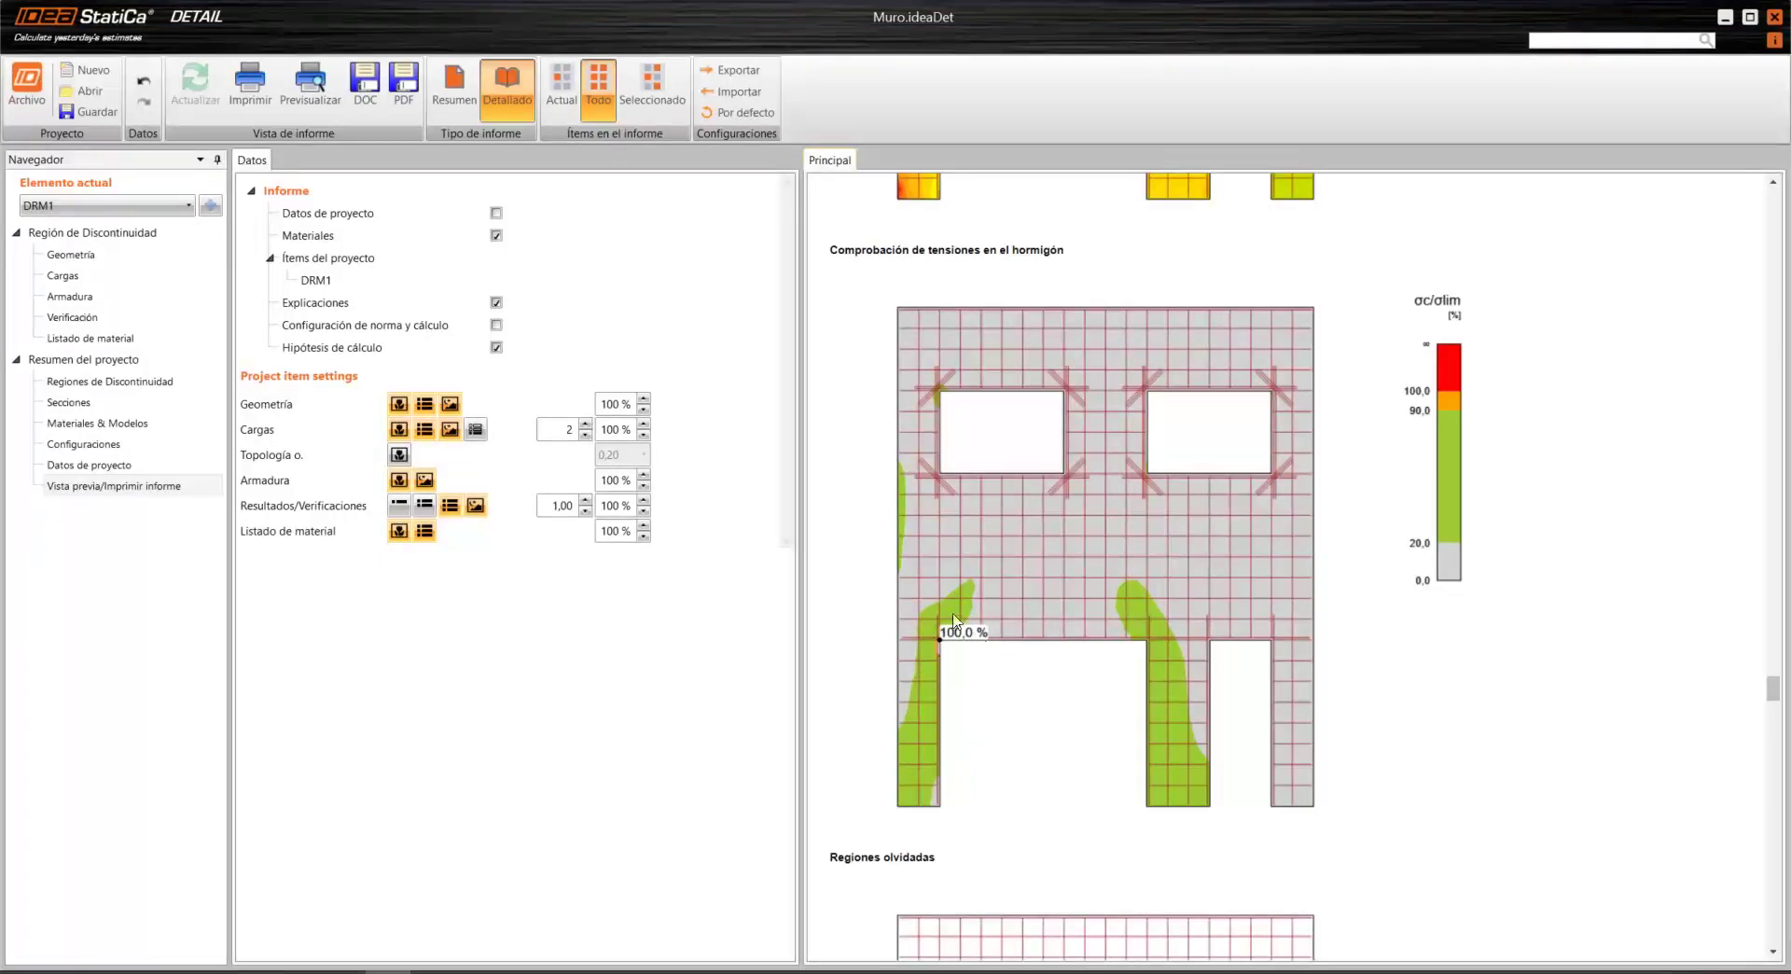
pyautogui.scroll(-2, 1107, 656)
pyautogui.scroll(1, 1033, 685)
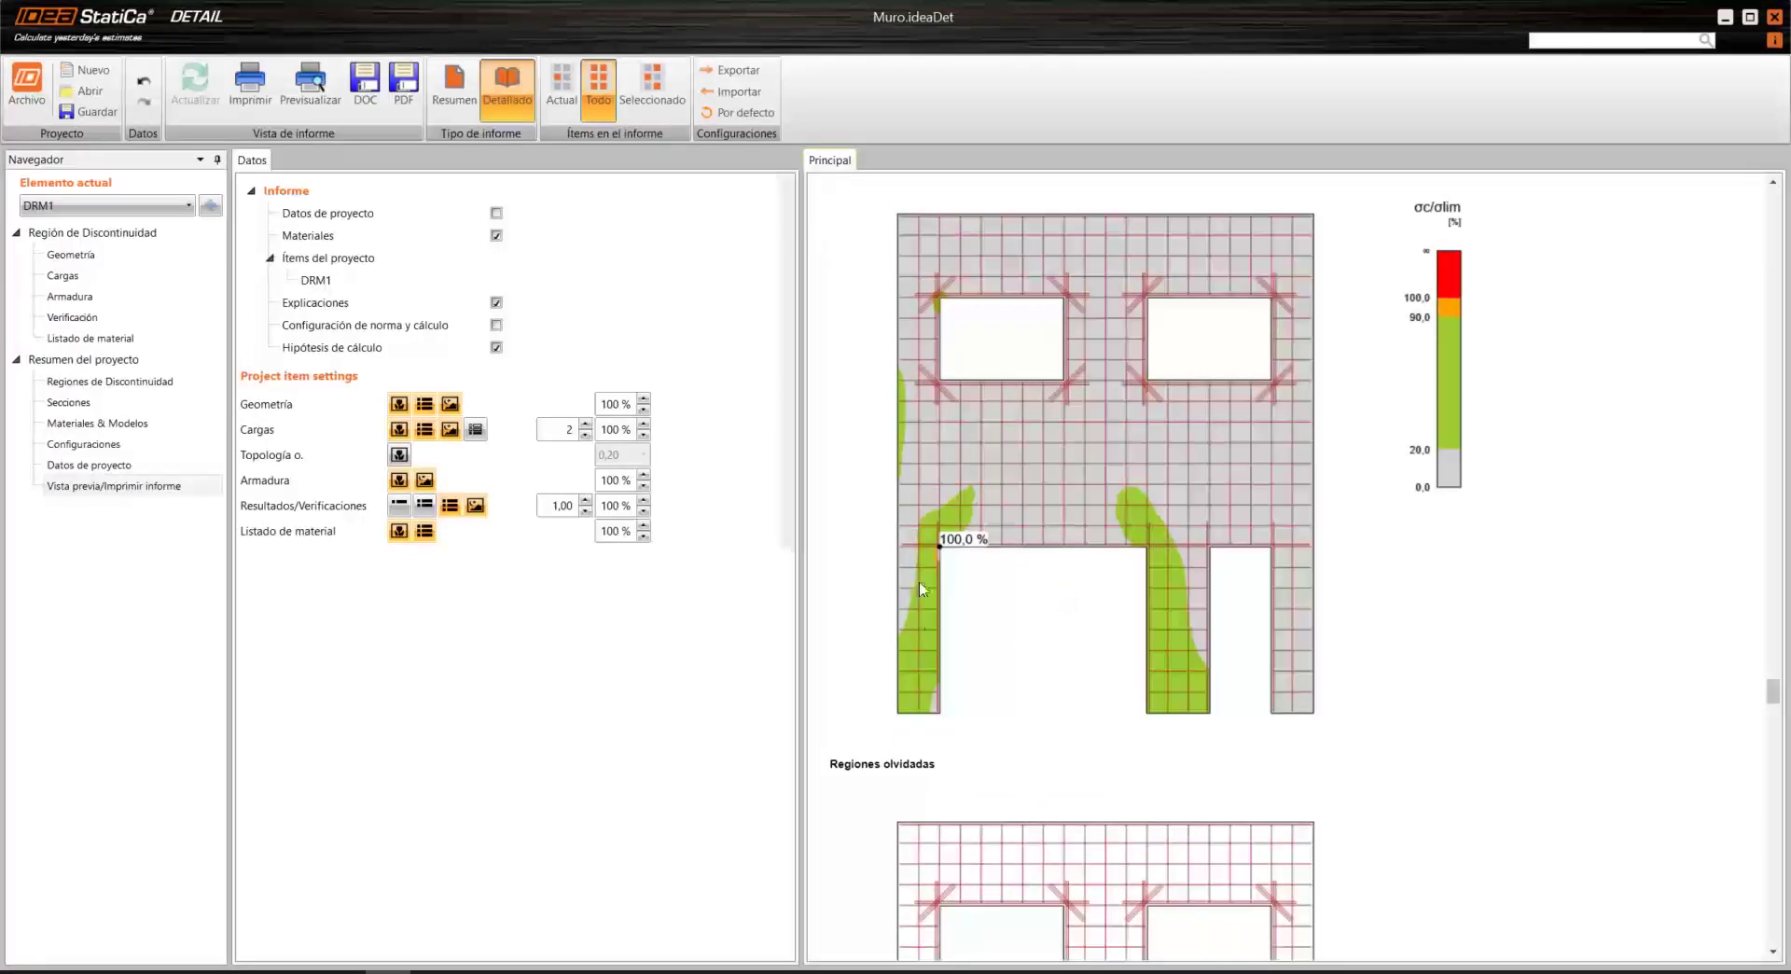
pyautogui.scroll(-10, 1134, 656)
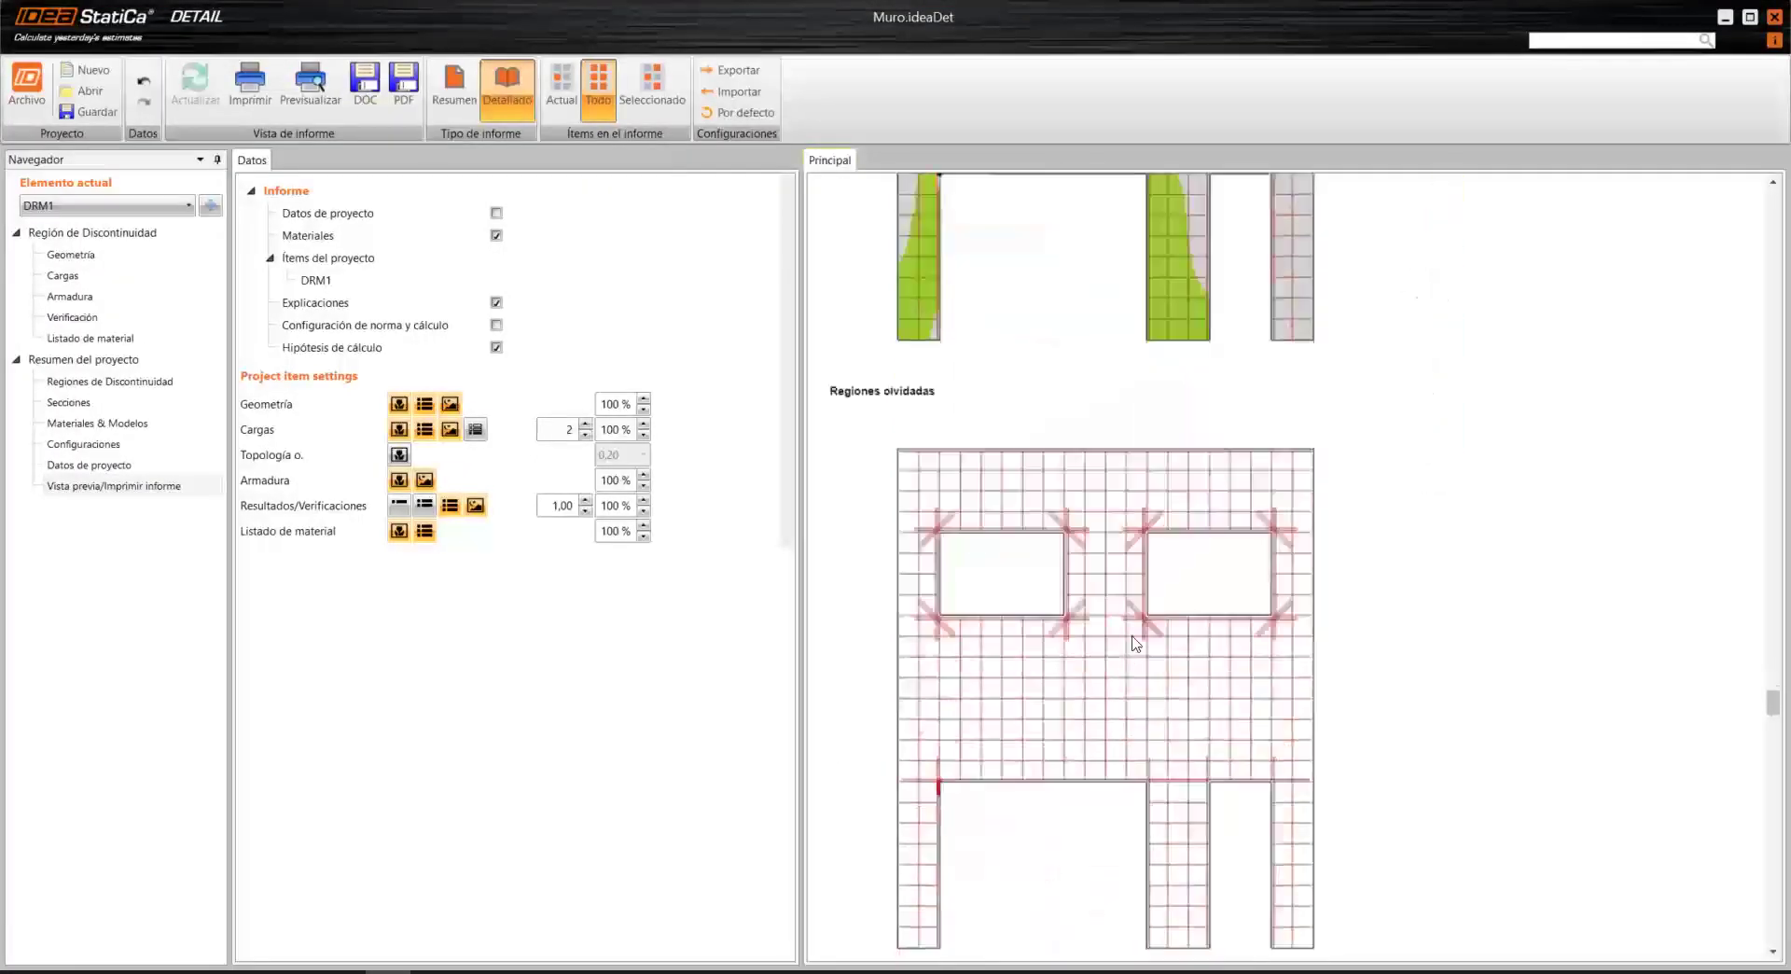
pyautogui.scroll(7, 1126, 737)
pyautogui.scroll(2, 1063, 443)
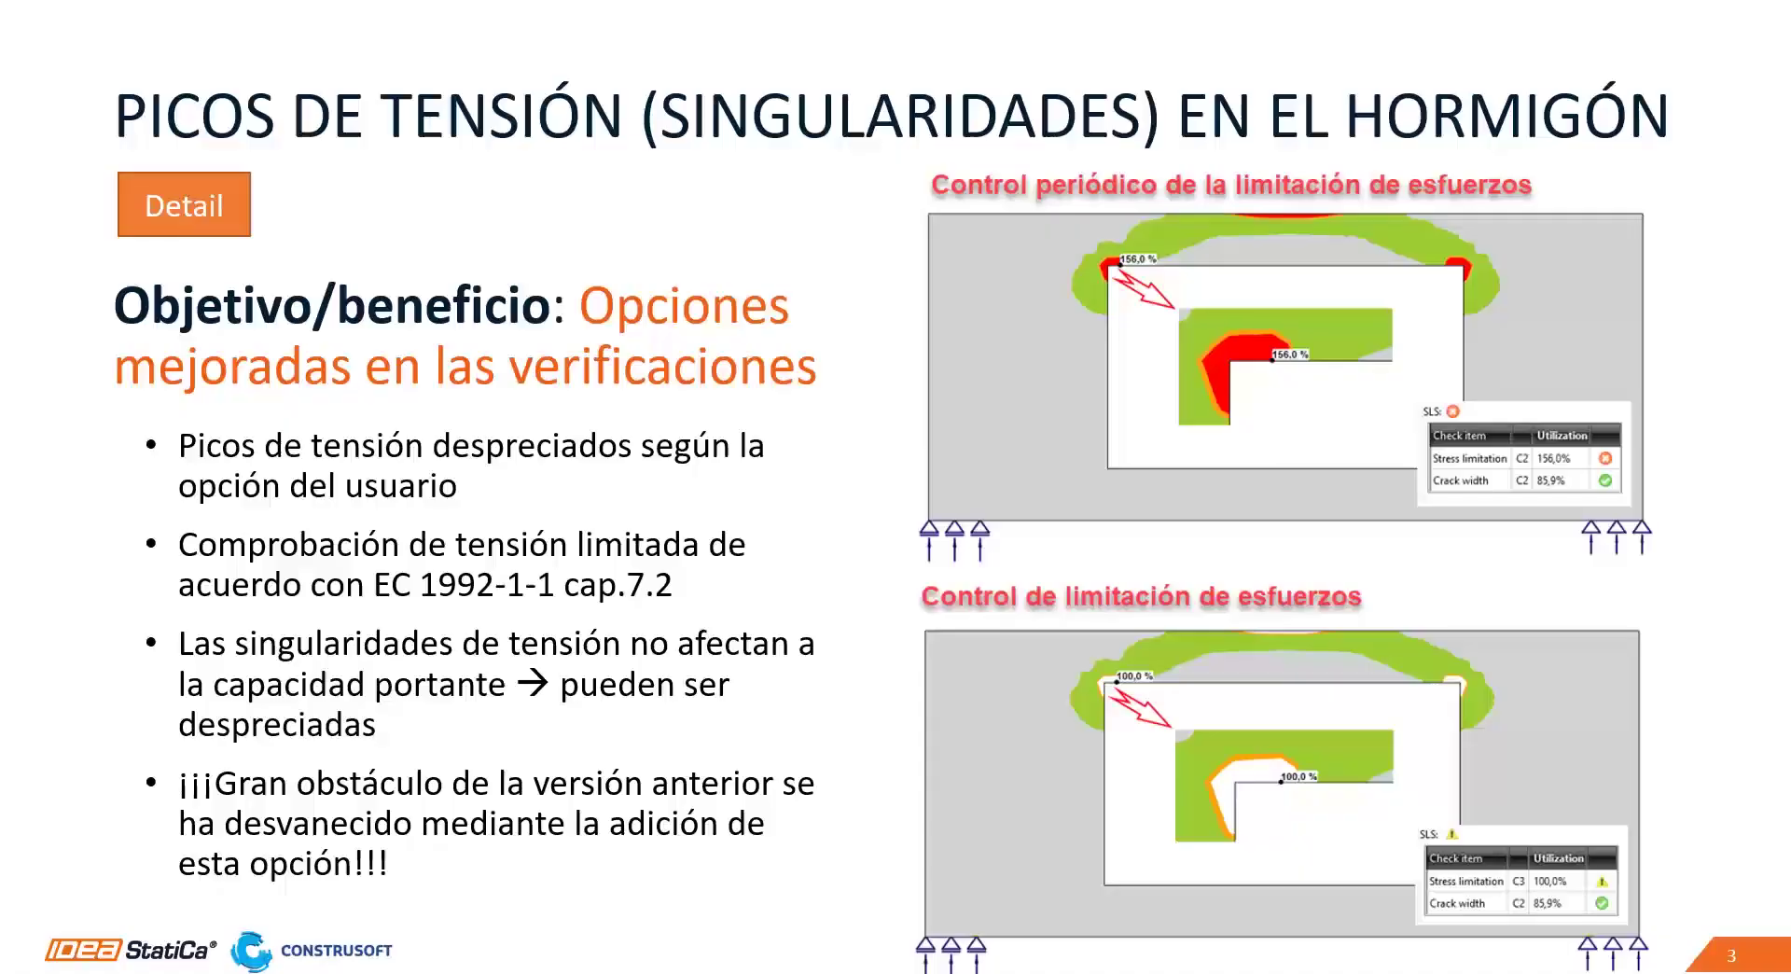
pyautogui.press('Right')
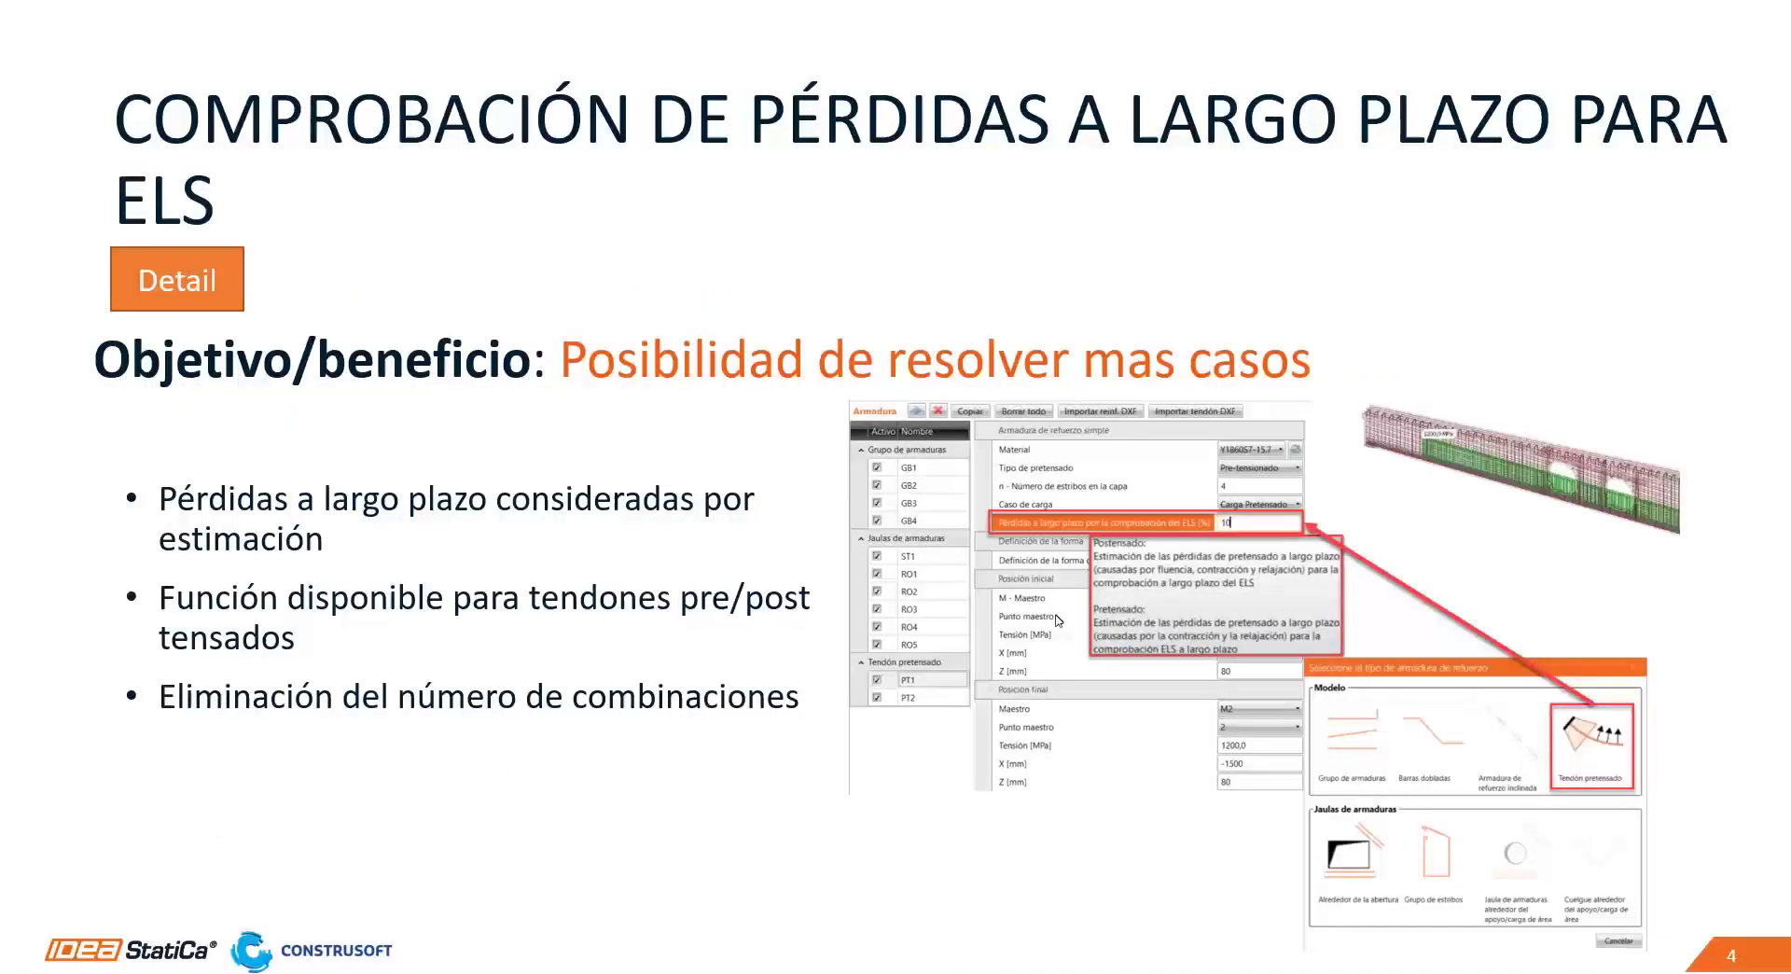